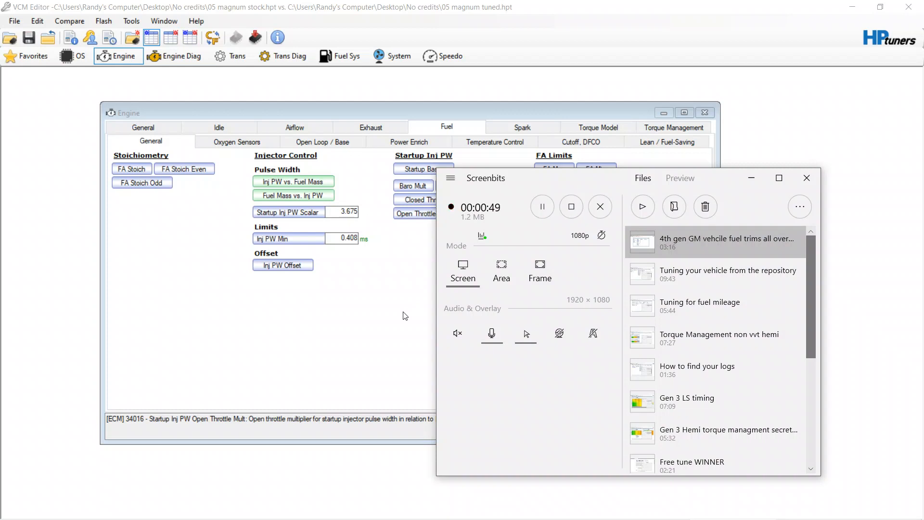
Review the engine's General settings and the Idle RPM and Airflow parameter groups.
click(246, 328)
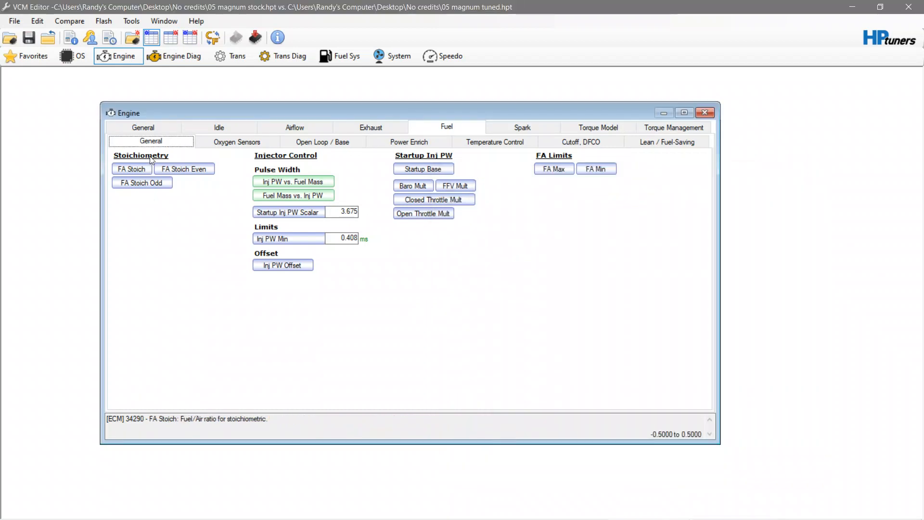
click(163, 129)
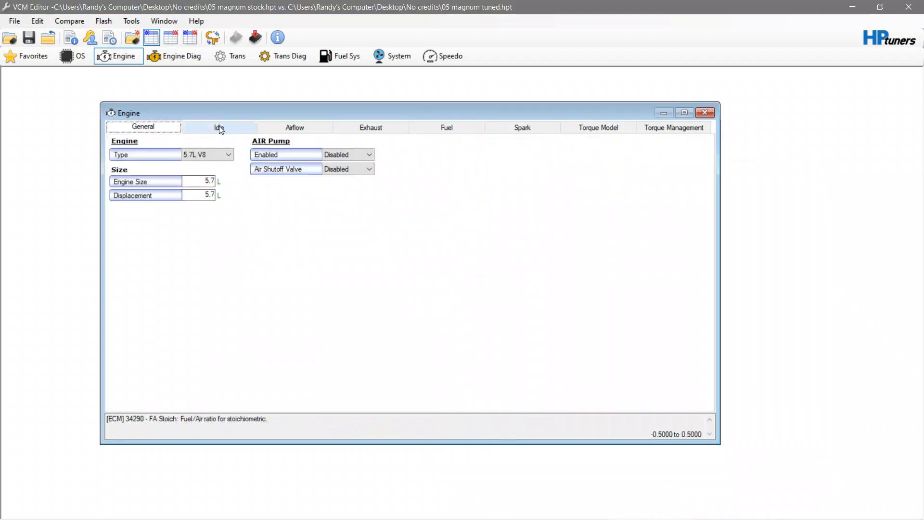
click(235, 127)
click(345, 140)
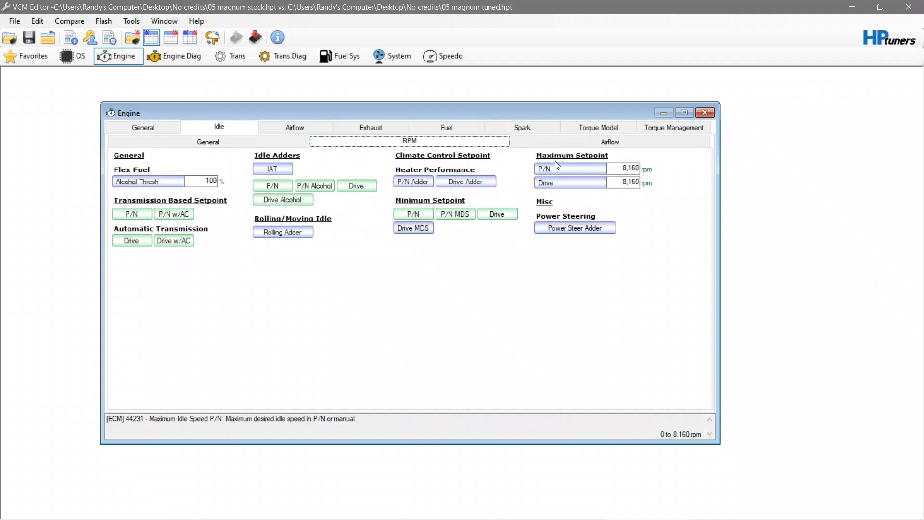
click(541, 143)
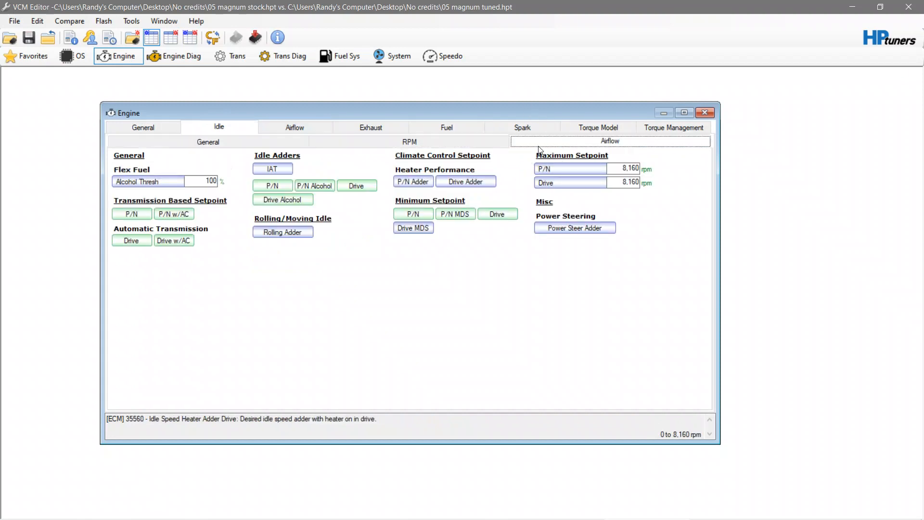
click(441, 146)
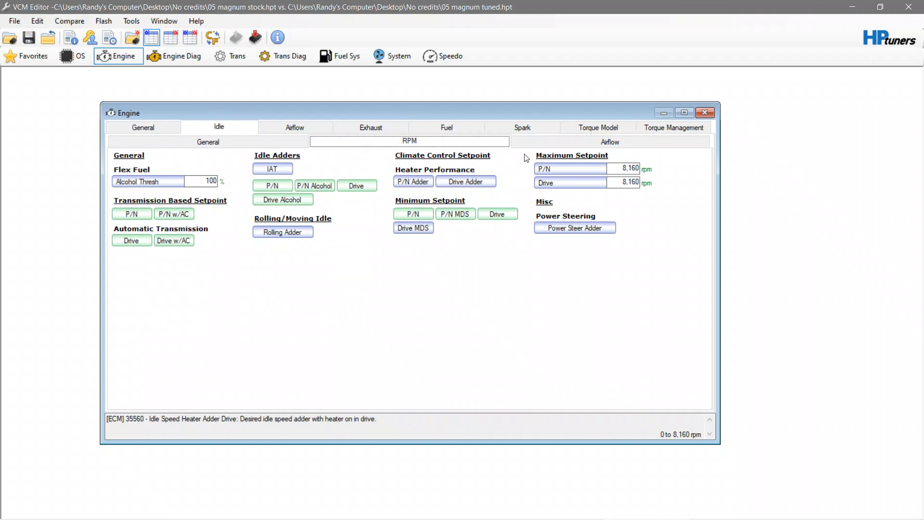
Compare the Idle Torque Spark Proportional P/N table between the main and comparison files, then close it.
click(533, 143)
click(218, 172)
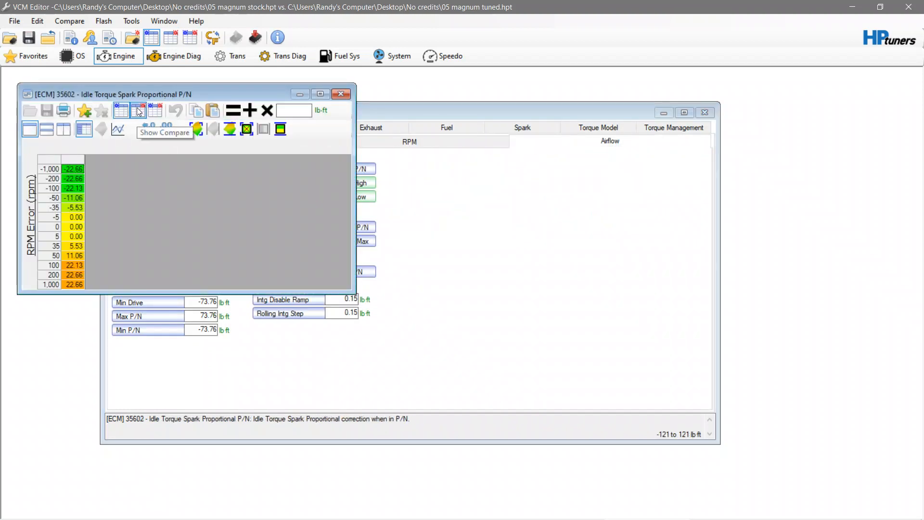
click(138, 112)
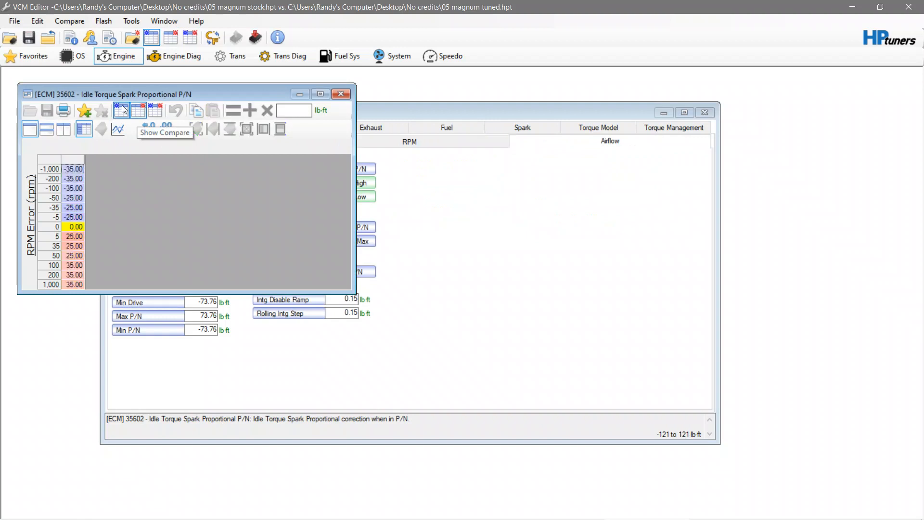
click(121, 111)
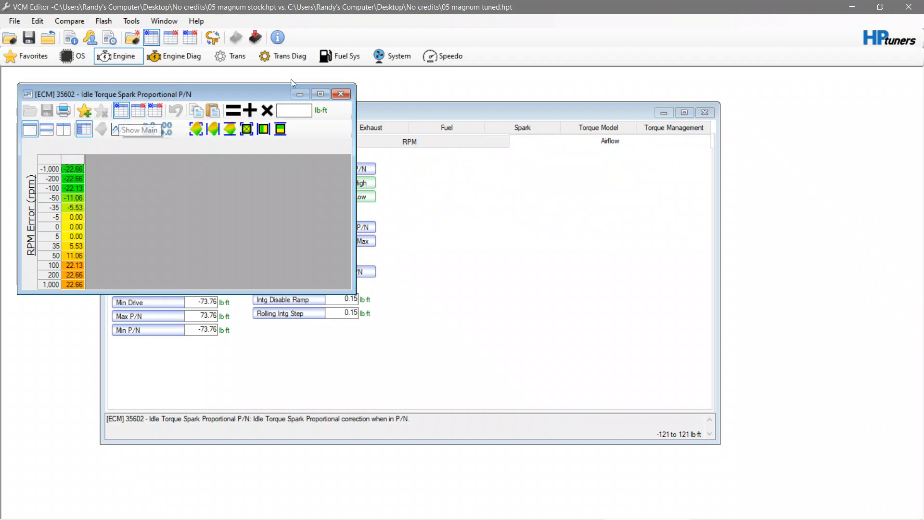
click(341, 94)
Compare the Target Idle Speed P/N or Manual table between the stock and tuned files, then close it.
click(407, 141)
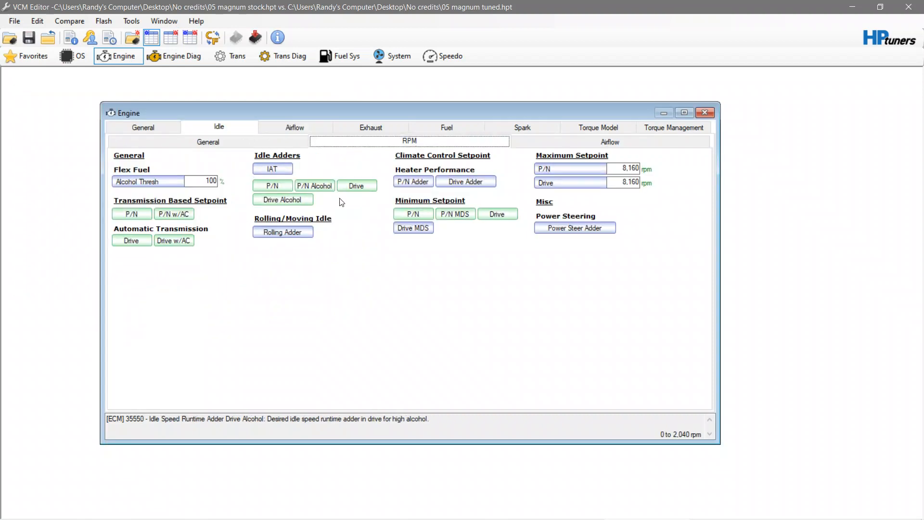
click(132, 214)
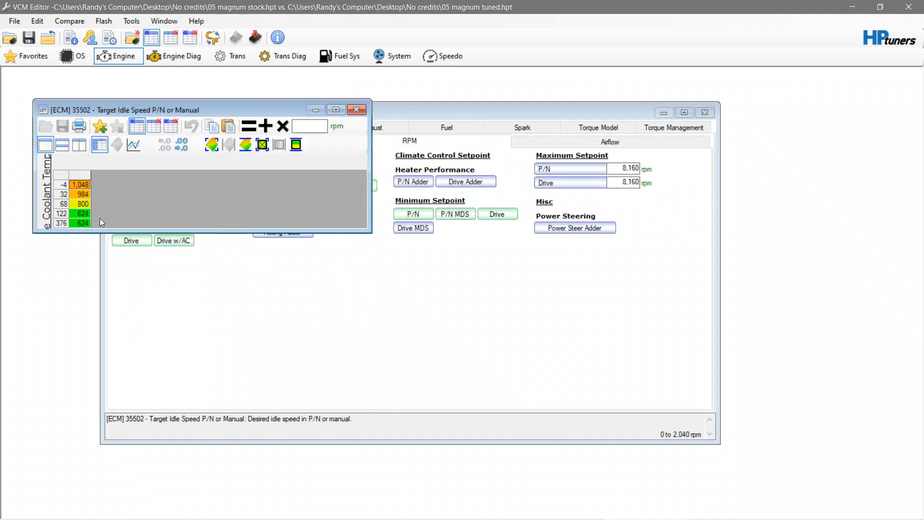
click(154, 126)
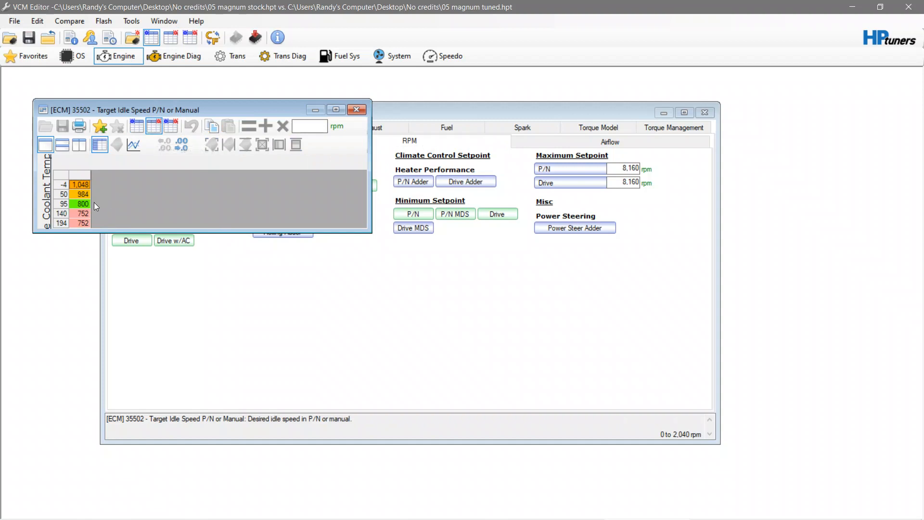
click(137, 125)
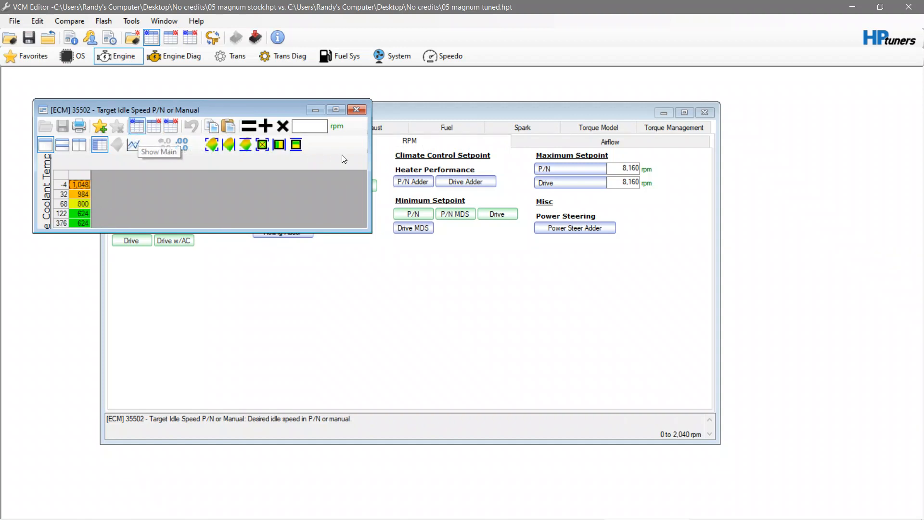
click(357, 109)
Compare the Minimum Idle Speed P/N table between the stock and tuned files, then close it.
click(413, 214)
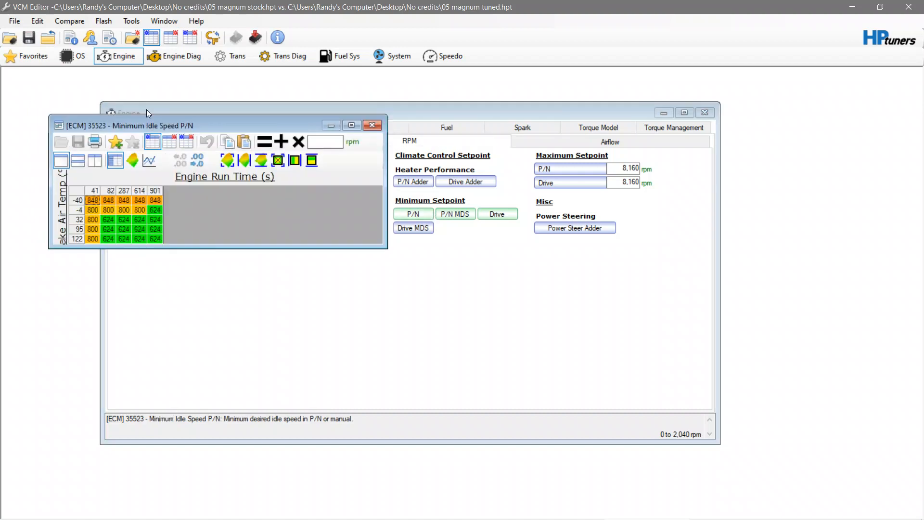
click(167, 145)
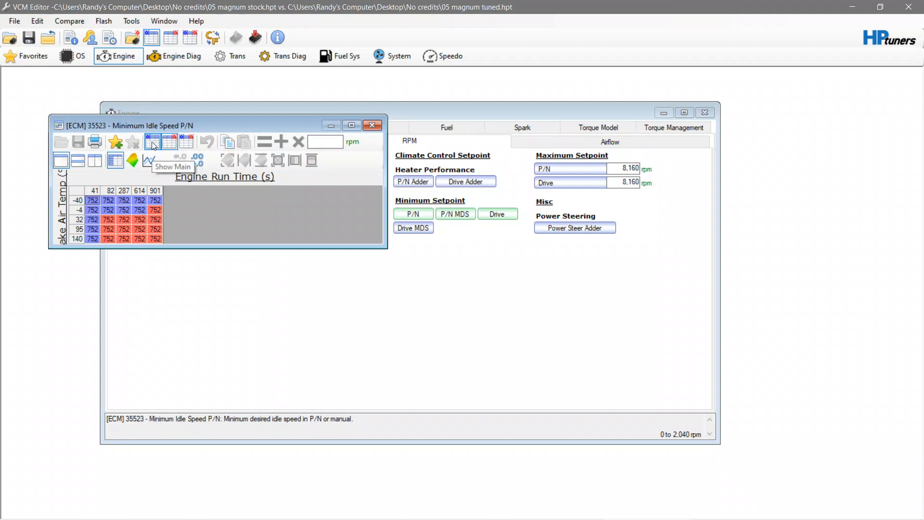
click(153, 144)
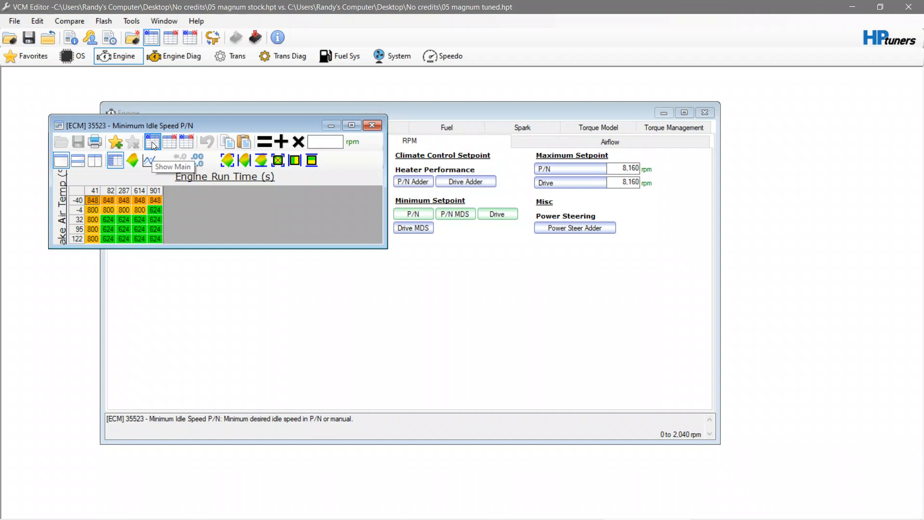
click(372, 125)
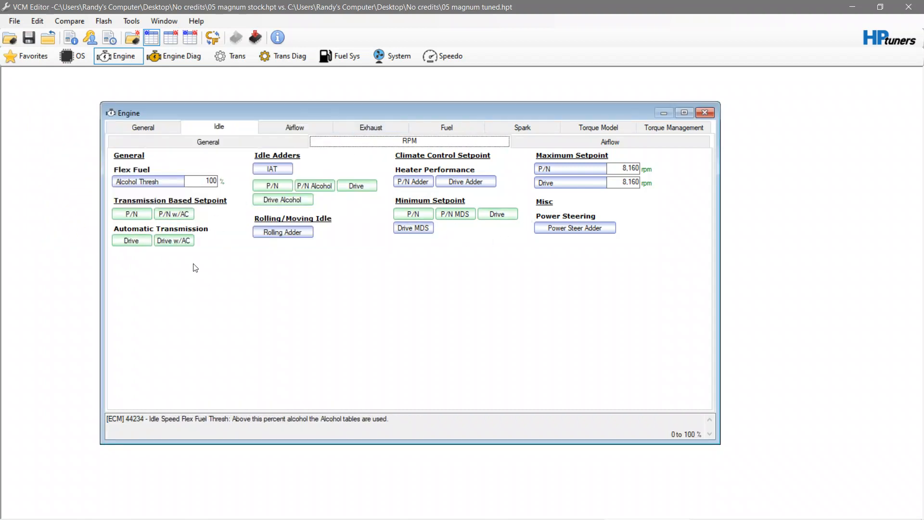
Compare the Idle Speed Runtime Adder P/N Alcohol table between the stock and tuned files, then close it.
click(313, 186)
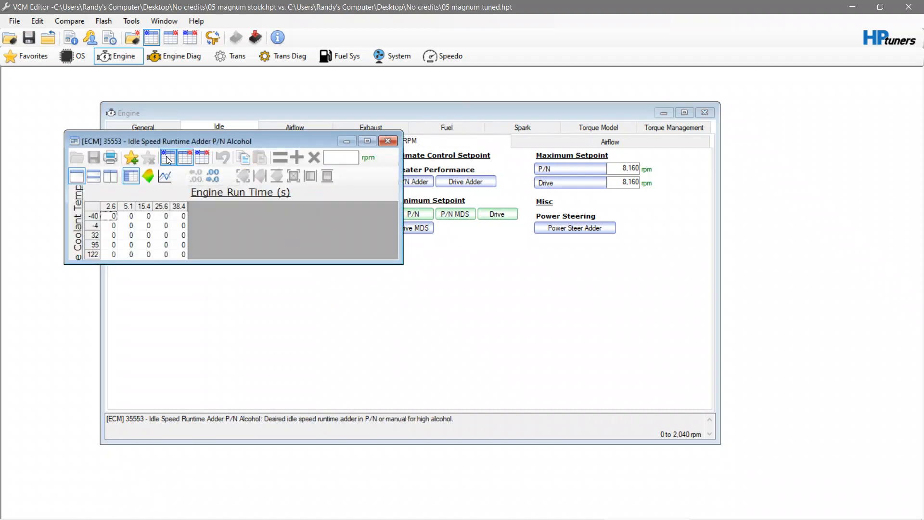
click(185, 158)
click(168, 157)
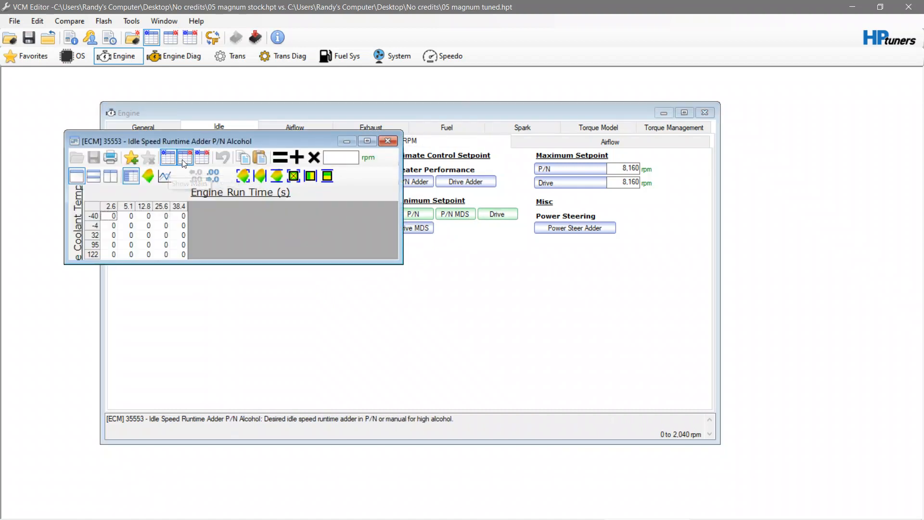
click(387, 141)
Open the engine's Desired Airflow Minimum table and change its display units to g/s.
click(610, 142)
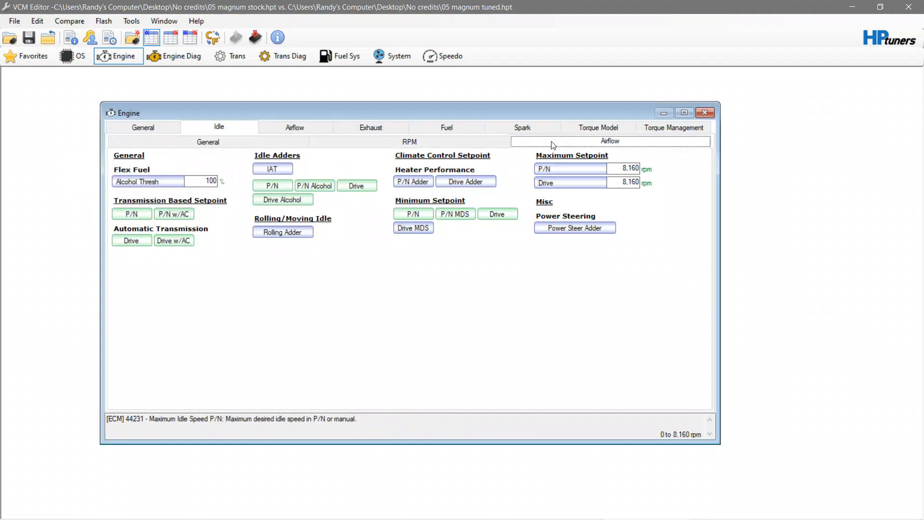
click(295, 127)
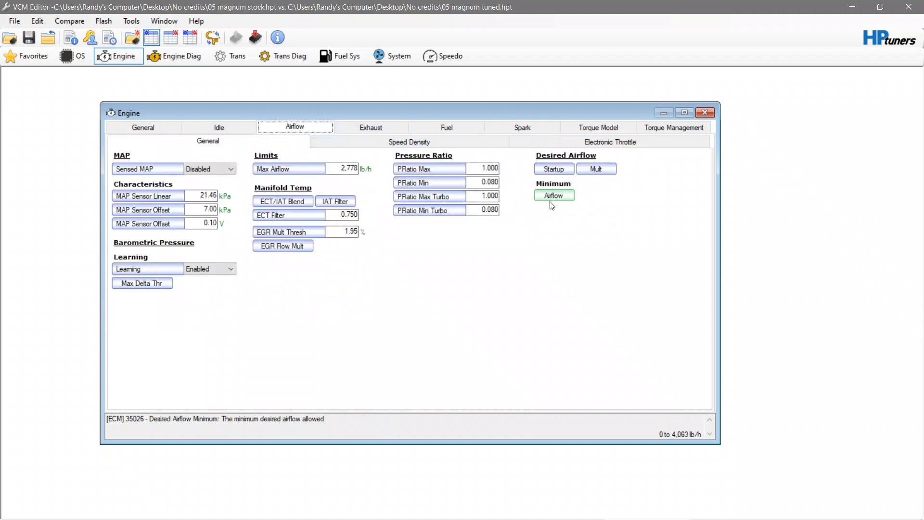
click(553, 197)
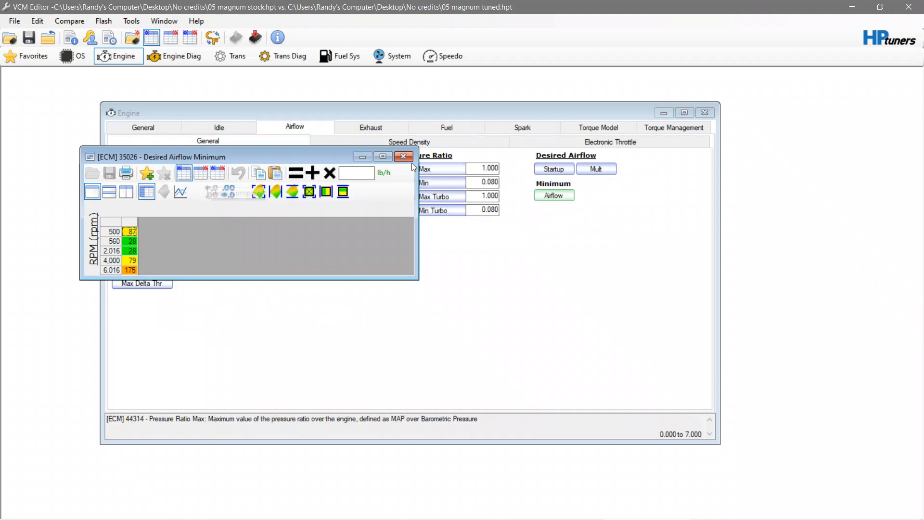
click(384, 174)
click(383, 175)
click(384, 175)
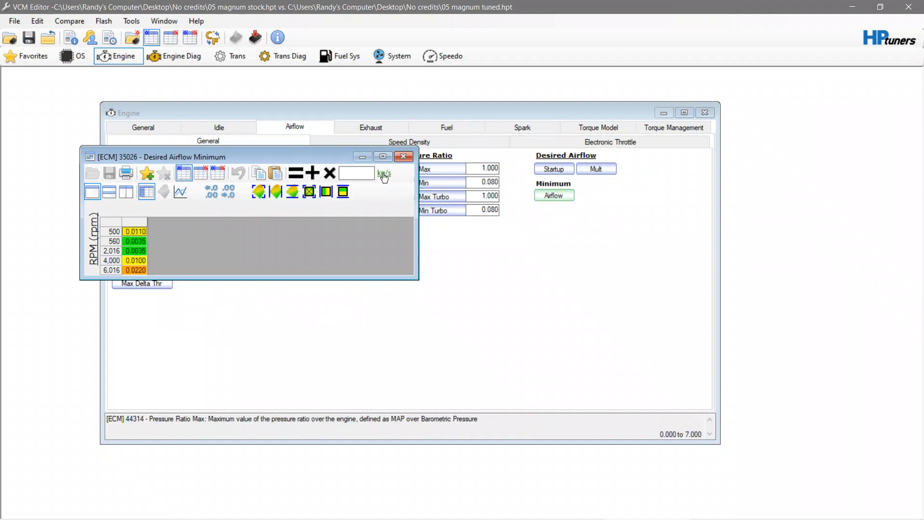
click(384, 175)
click(383, 175)
click(383, 175)
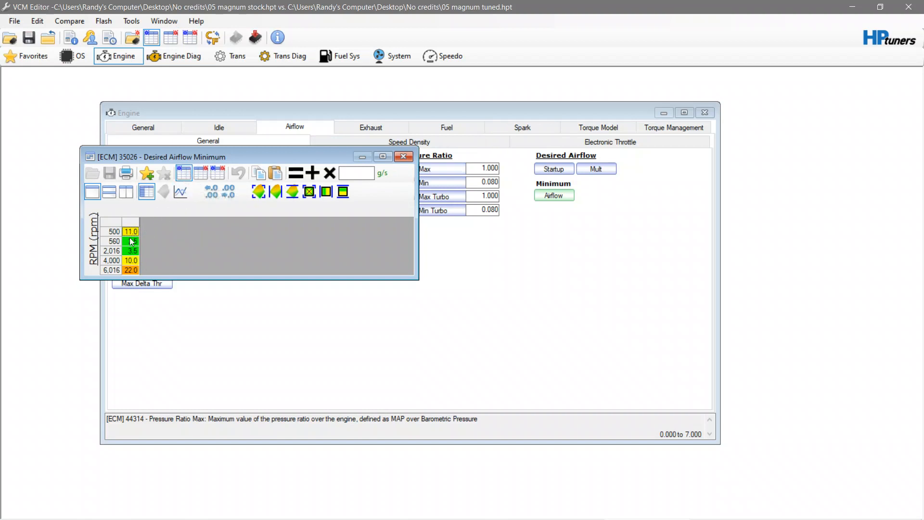
Compare the Desired Airflow Minimum values between the stock and tuned files, then view the Speed Density and Electronic Throttle settings.
click(190, 174)
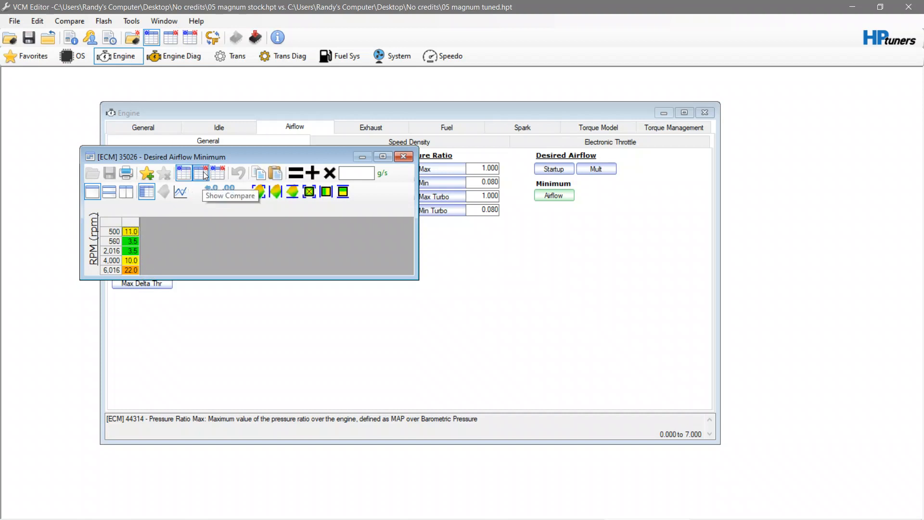
click(178, 172)
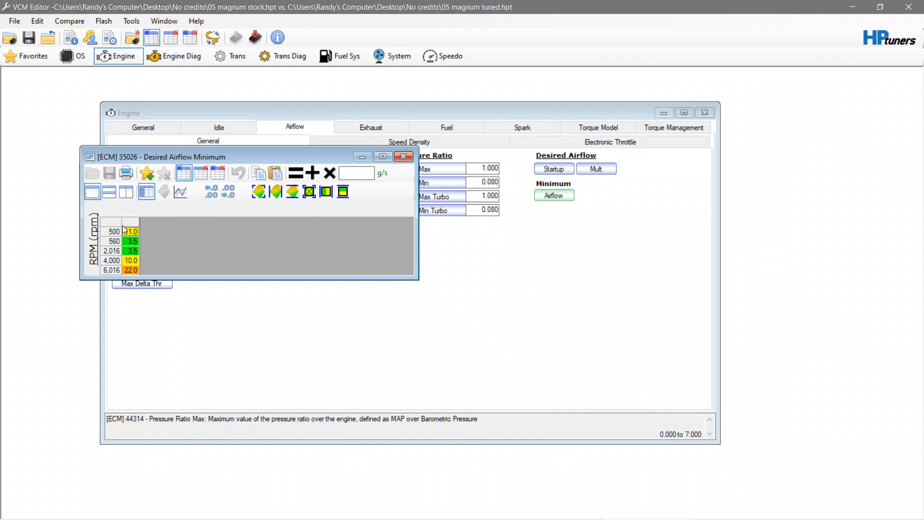
click(194, 174)
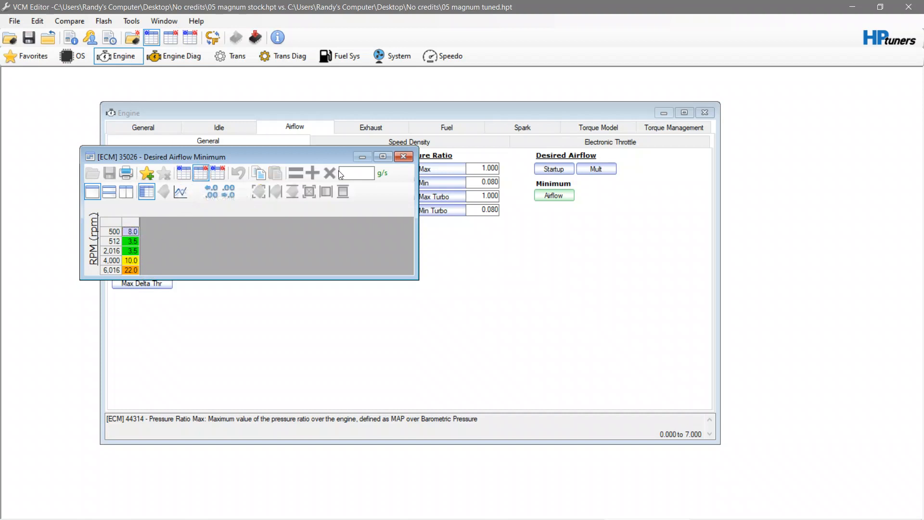
click(404, 157)
click(411, 141)
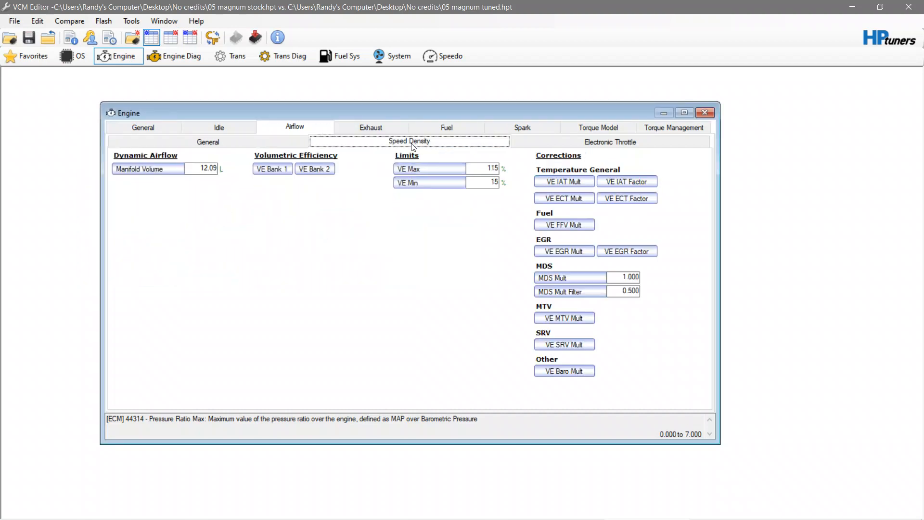
click(543, 143)
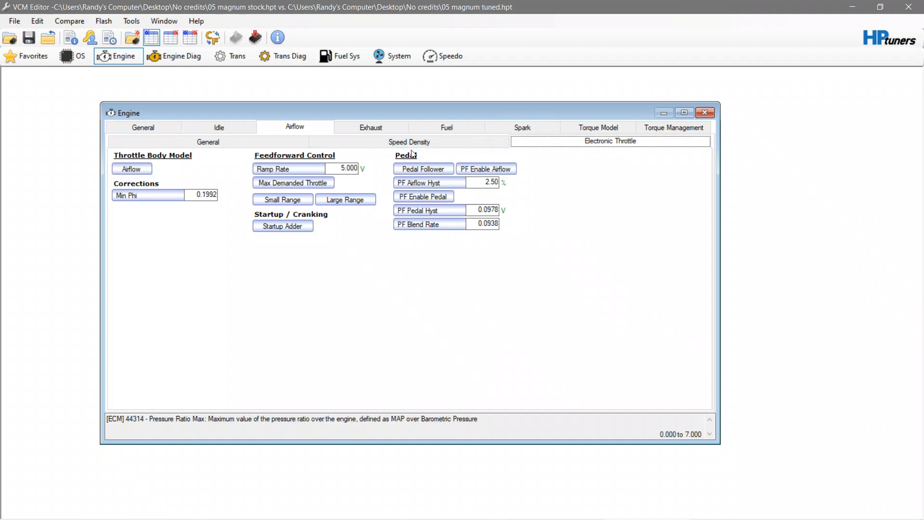
Set the exhaust gas recirculation (EGR) enable option to Disabled.
click(391, 128)
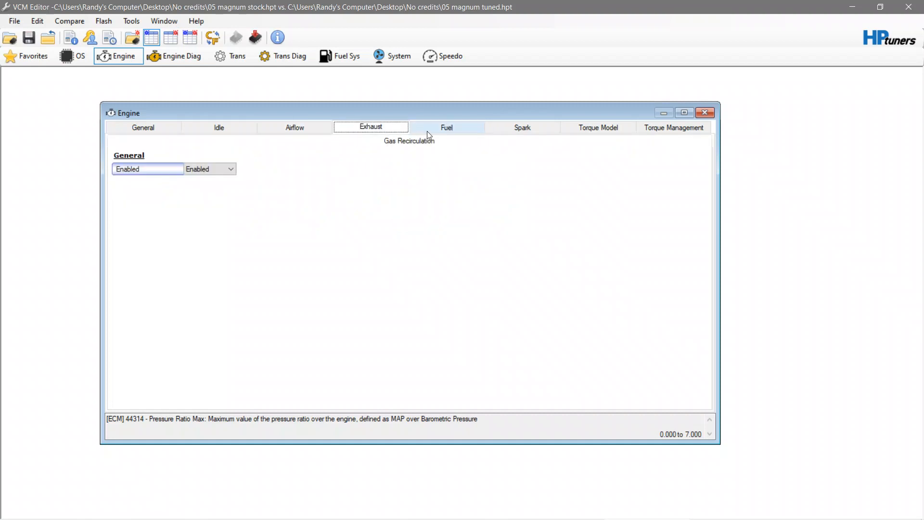
click(219, 169)
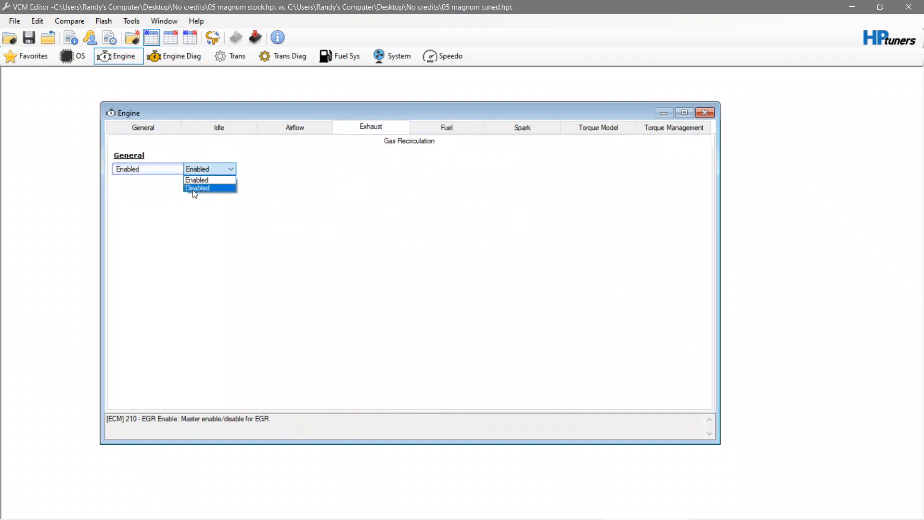
click(194, 189)
Compare the fuel system's Injector Pulse Width vs. Fuel Mass table between the stock and tuned files.
click(446, 127)
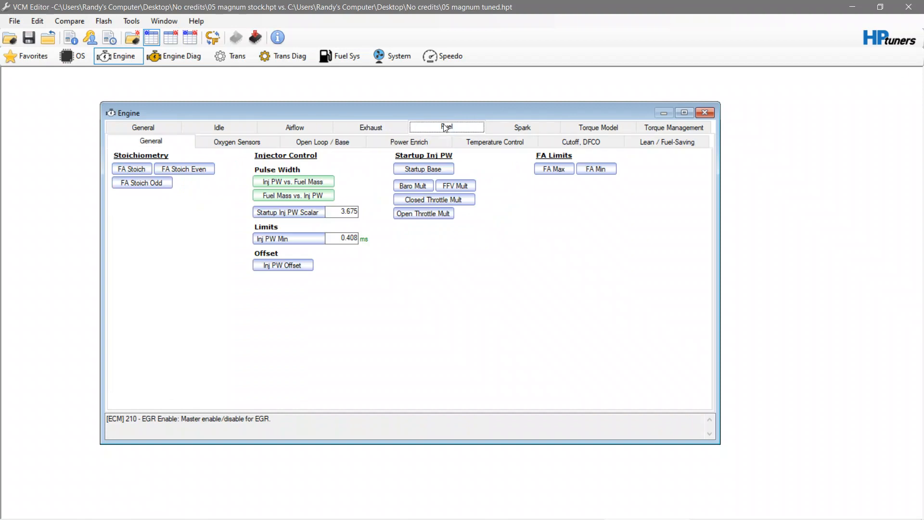
click(313, 182)
click(220, 189)
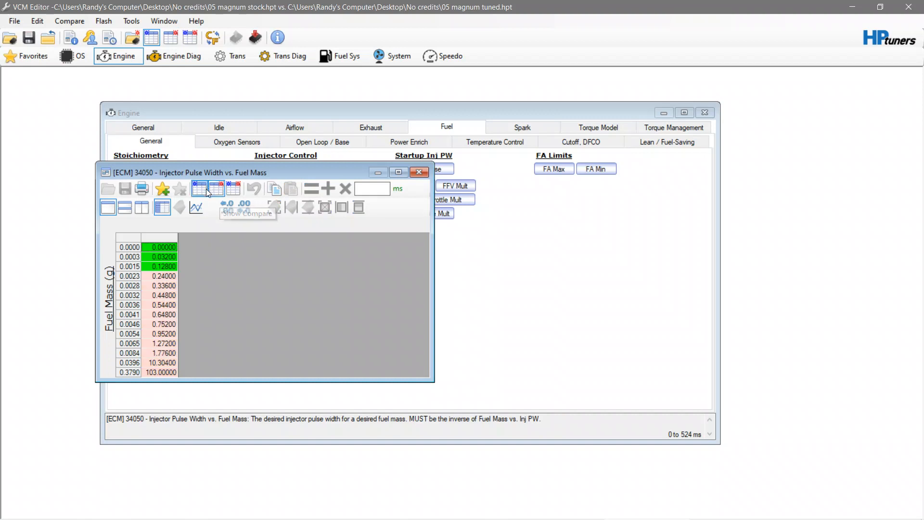
click(205, 189)
click(223, 188)
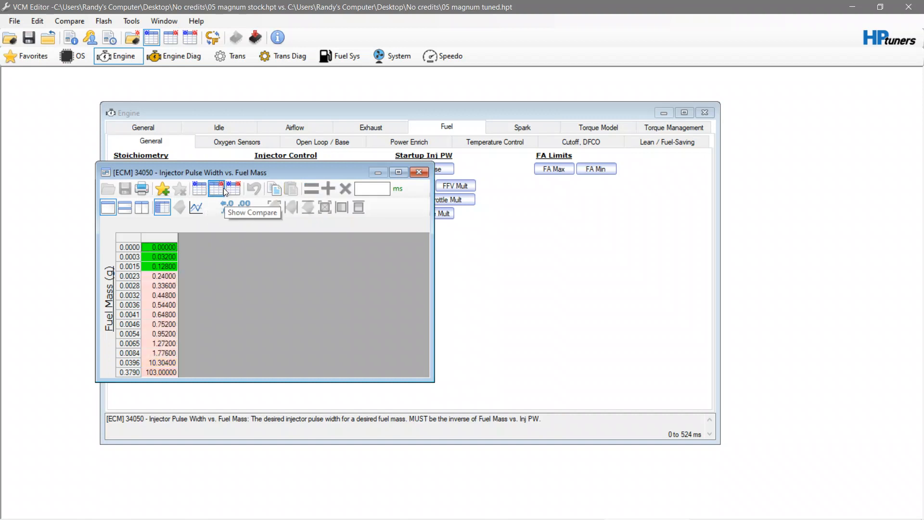
click(199, 188)
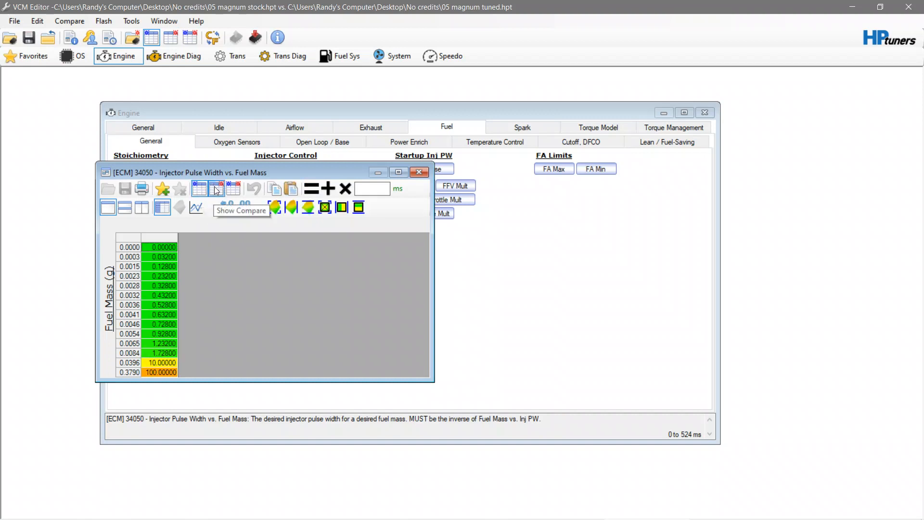
click(216, 190)
click(199, 189)
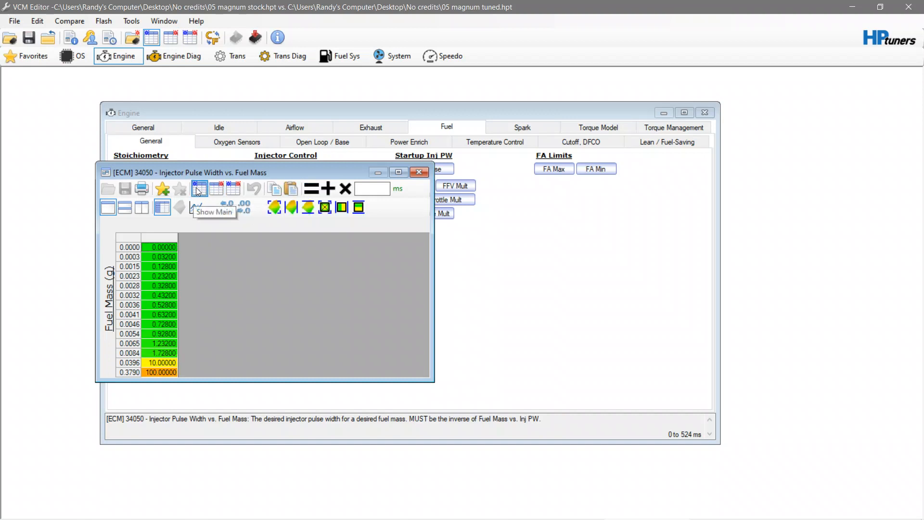
Close the injector table and set the Power Enrich WOT Pedal Thresh to 2.7 V in the fuel settings.
click(417, 171)
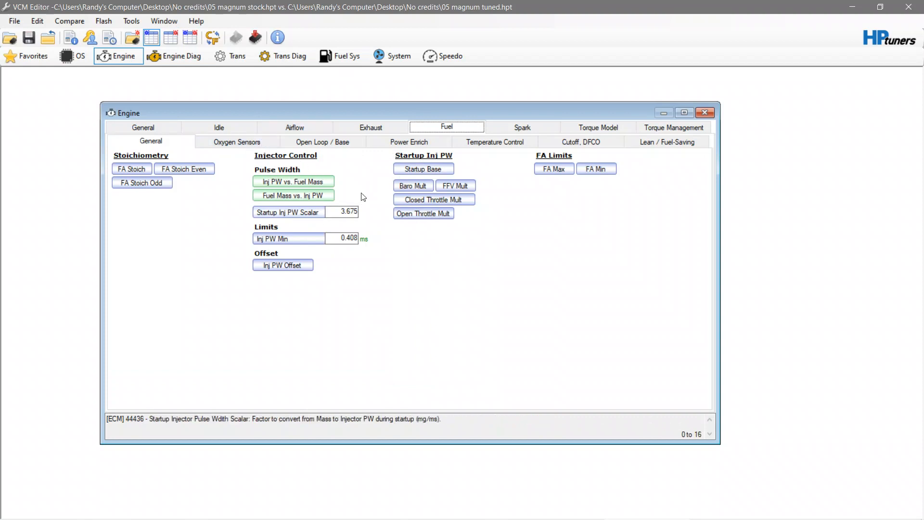
click(224, 141)
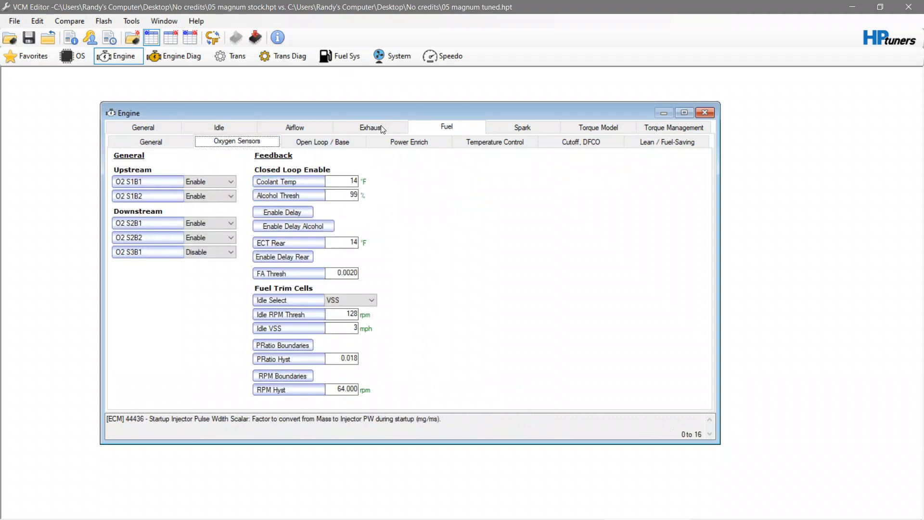
click(320, 142)
click(418, 140)
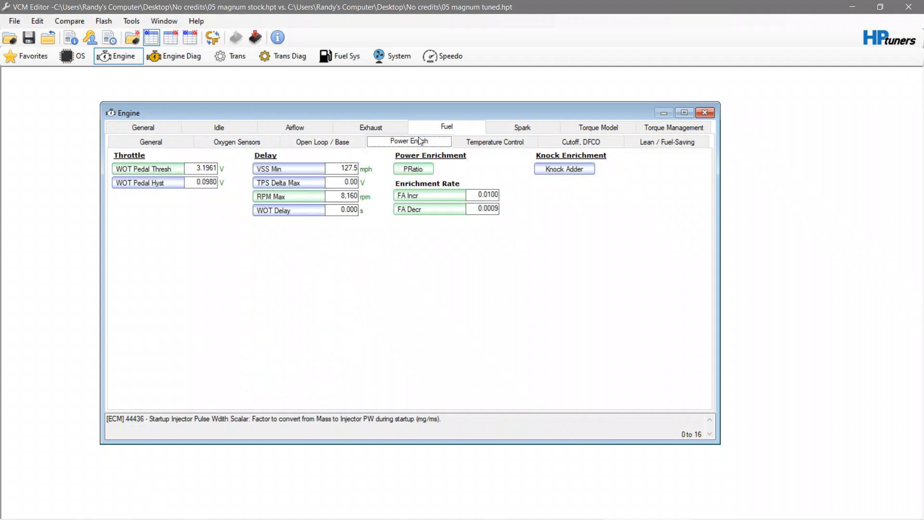
click(206, 168)
text(2.)
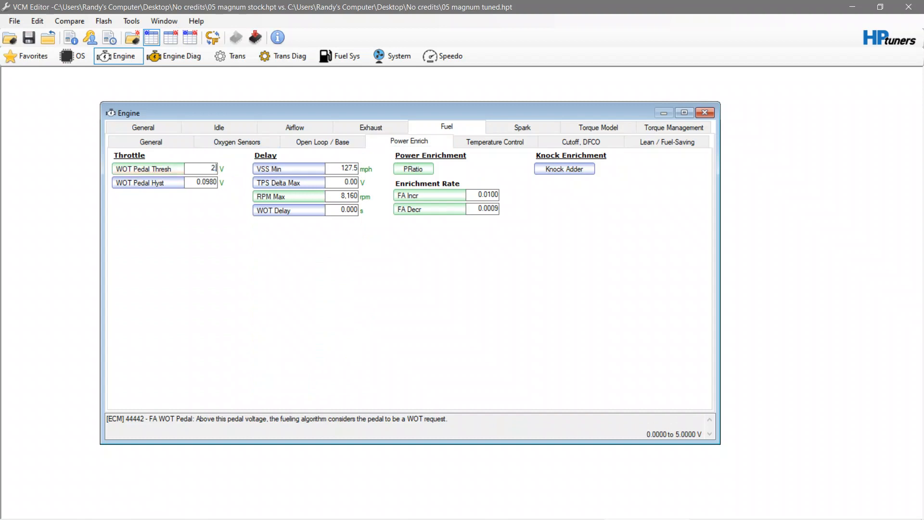
text(7)
key(Return)
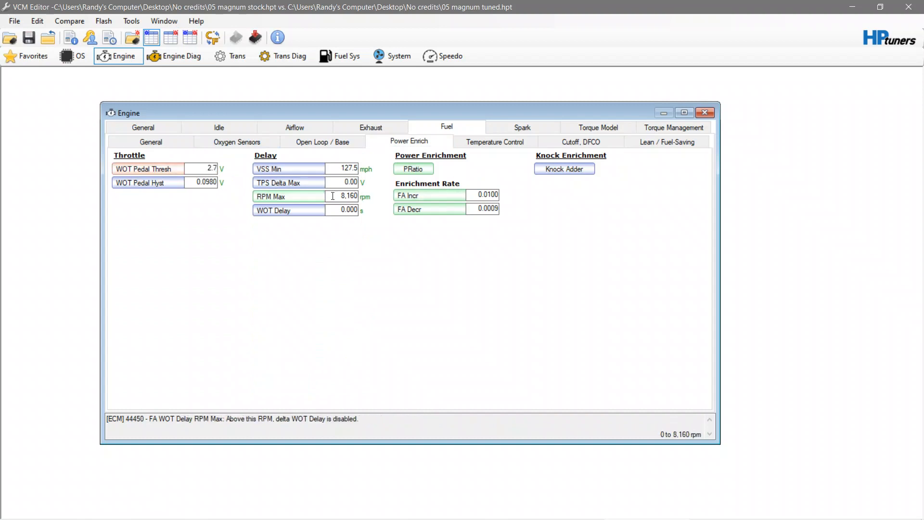
Set the power enrichment delay RPM Max to 0 rpm and both enrichment rates, FA Incr and FA Decr, to 0.5.
click(356, 195)
text(0)
key(Tab)
text(0.5)
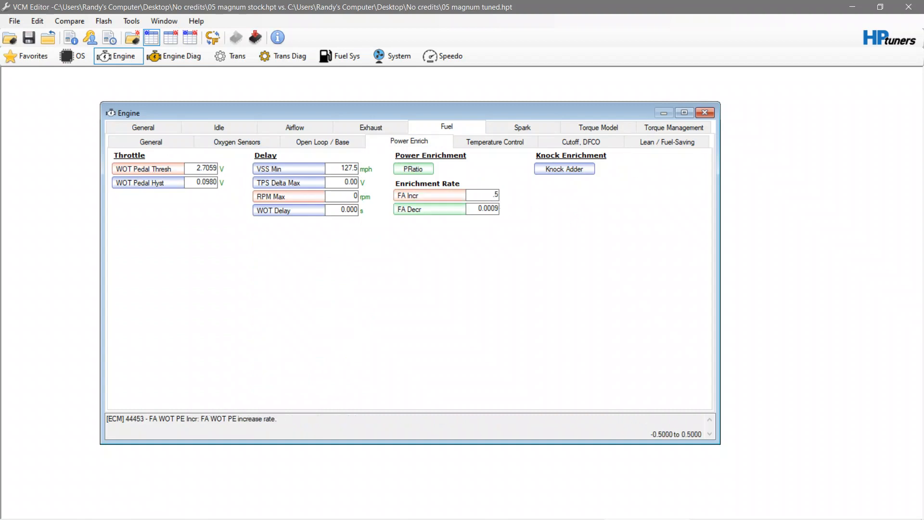
key(Tab)
text(0.5)
key(Return)
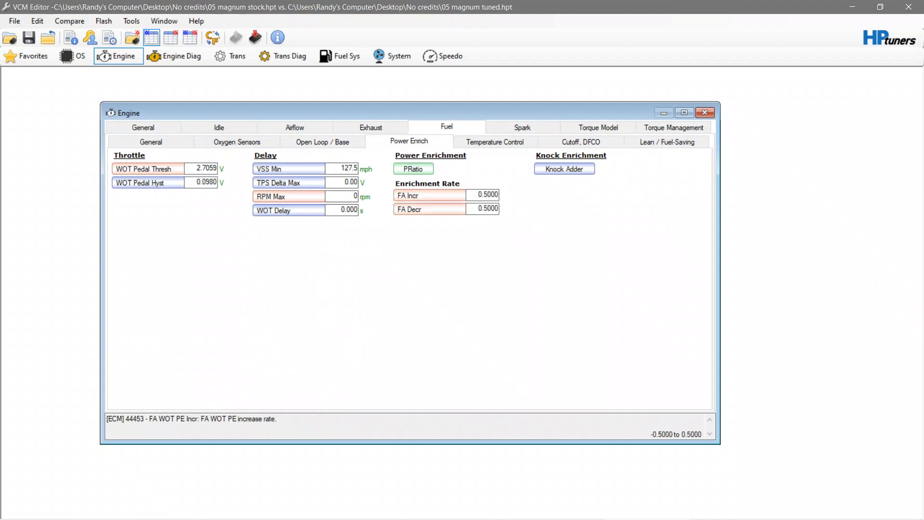
Set the Power Enrich PRatio table to 0.0135 for all ratios in the 416 to 3,728 RPM columns.
click(413, 169)
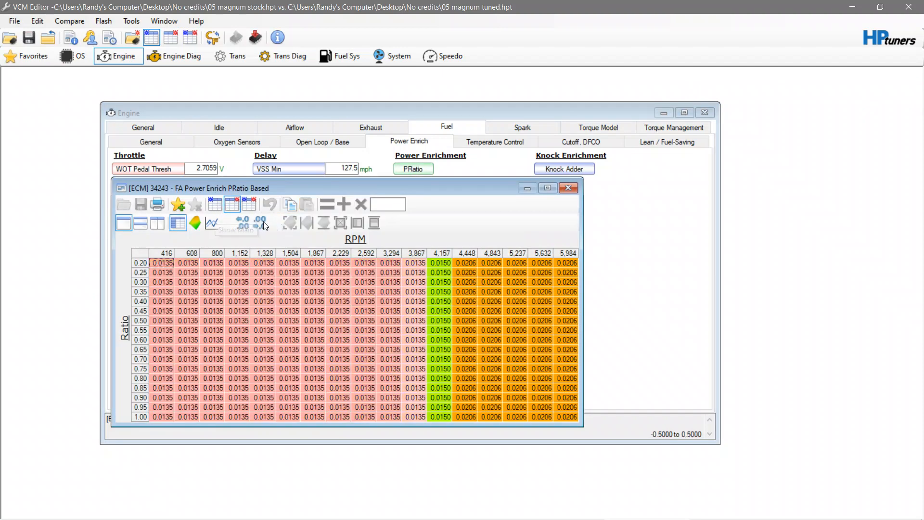
click(215, 204)
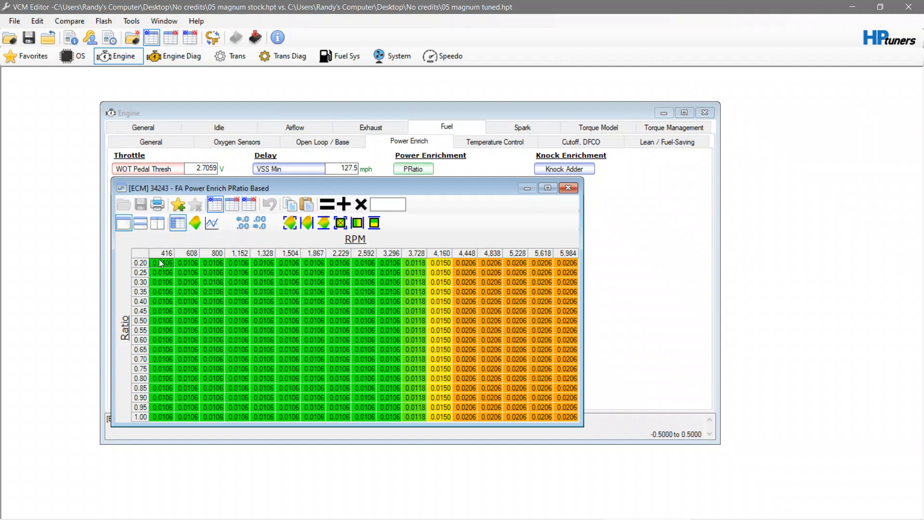
drag(157, 265, 415, 417)
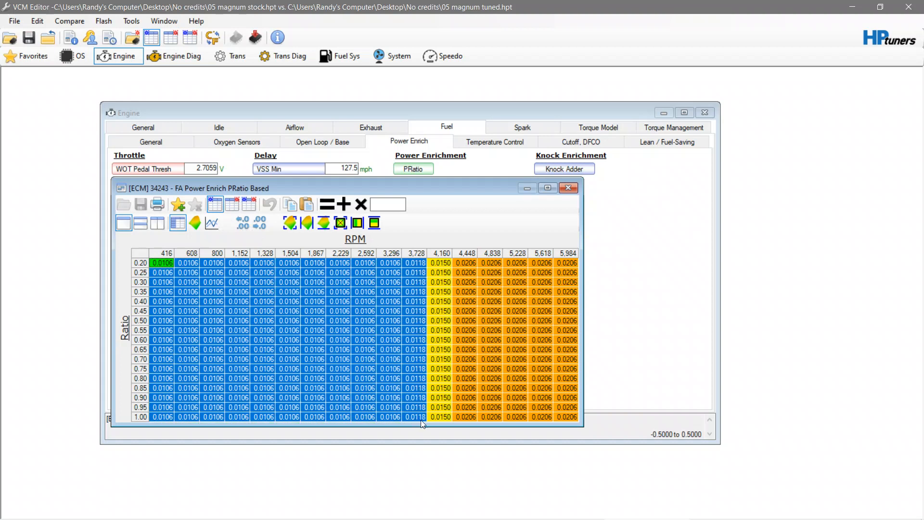
click(373, 205)
text(.0135)
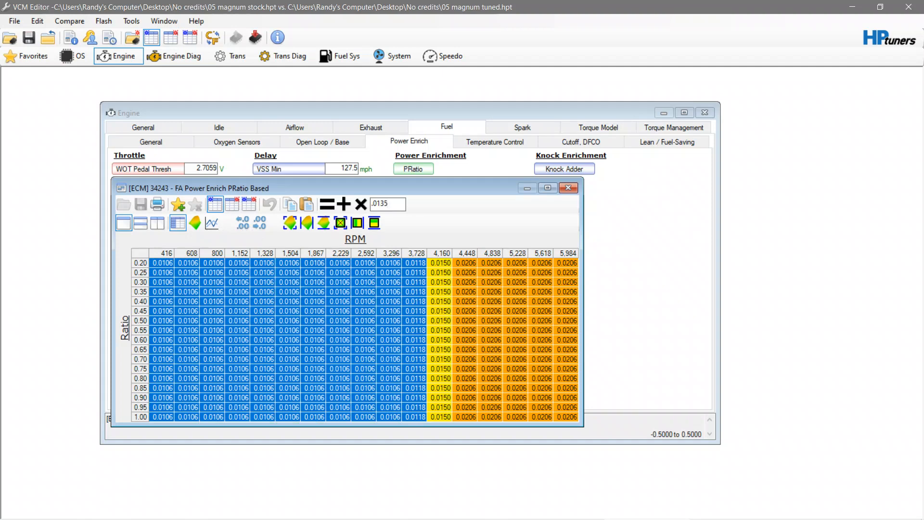
click(327, 204)
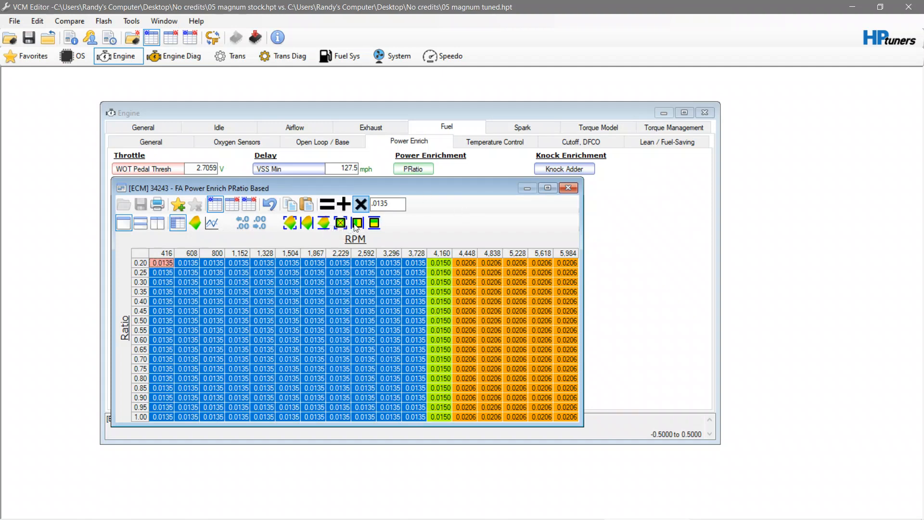
click(355, 323)
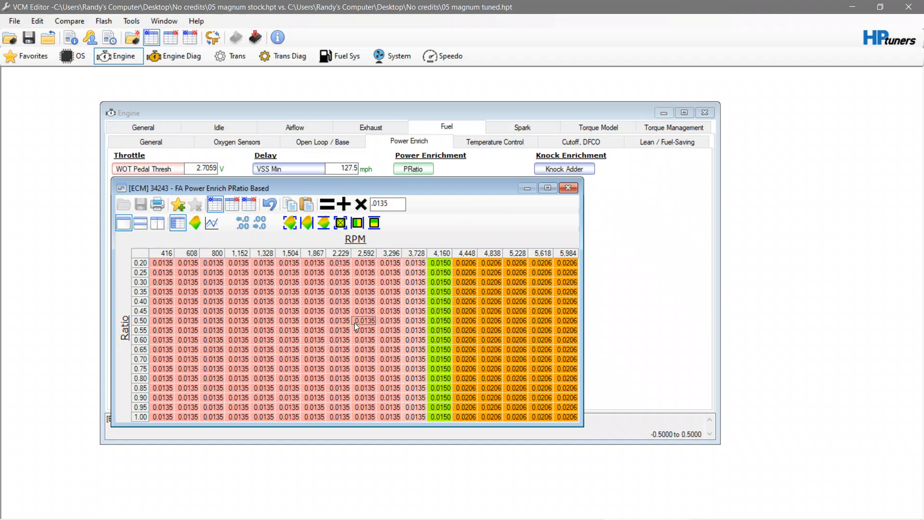
View the RPM axis values of the Power Enrich PRatio table, then close the axis and the table.
drag(410, 263, 401, 294)
click(414, 253)
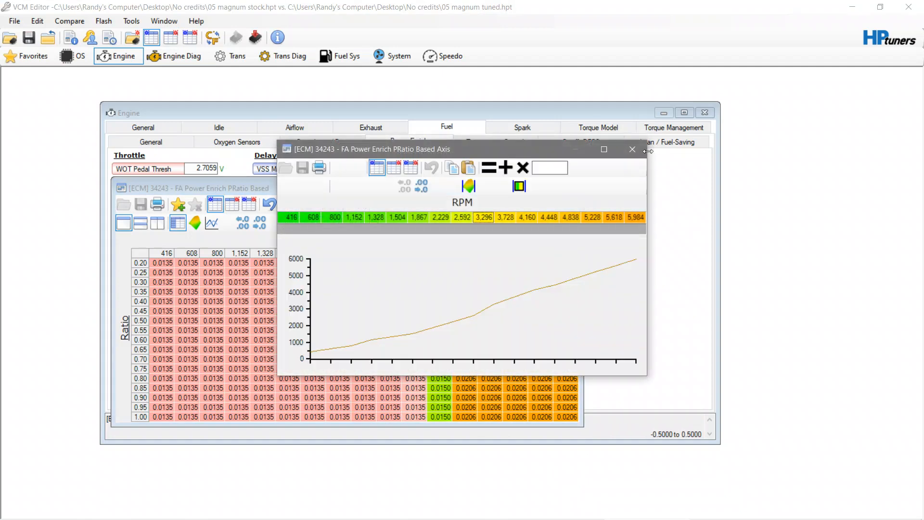
click(633, 149)
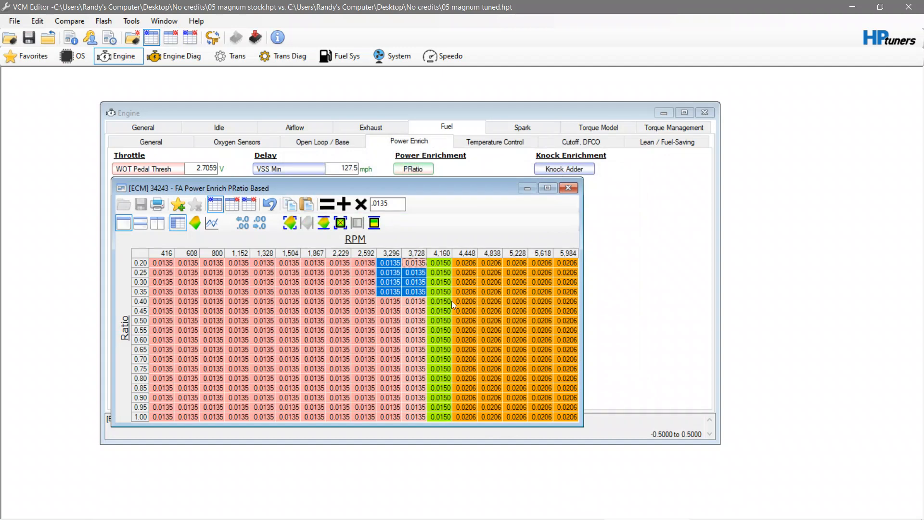
click(573, 189)
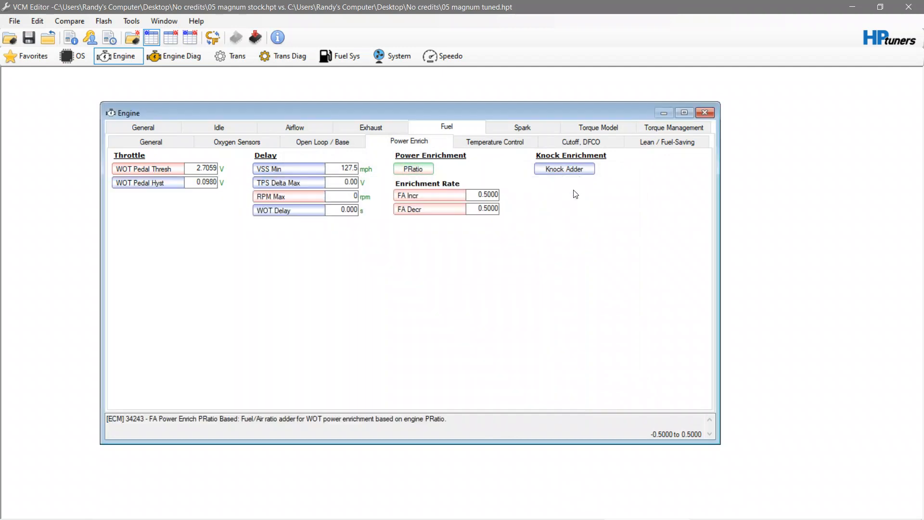
Set the FA Enrich Max value for catalyst protection to 0 in the fuel Temperature Control settings.
click(494, 142)
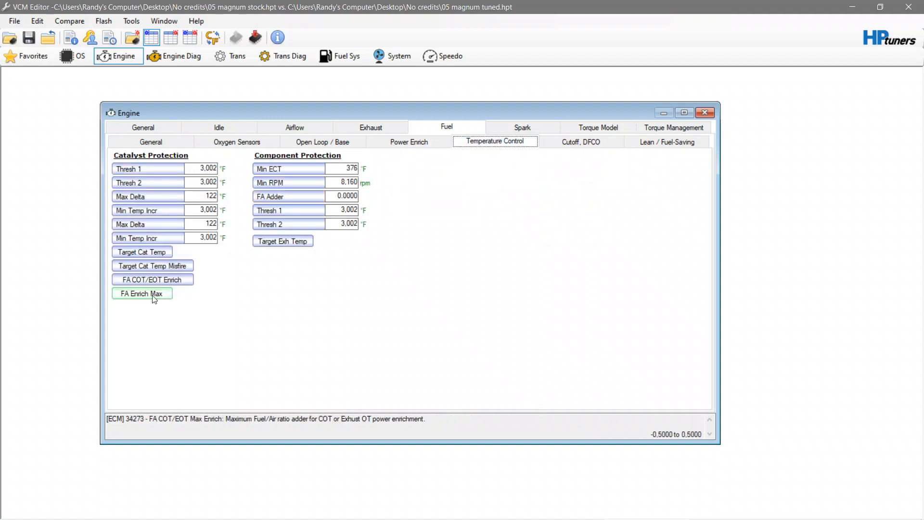
click(154, 296)
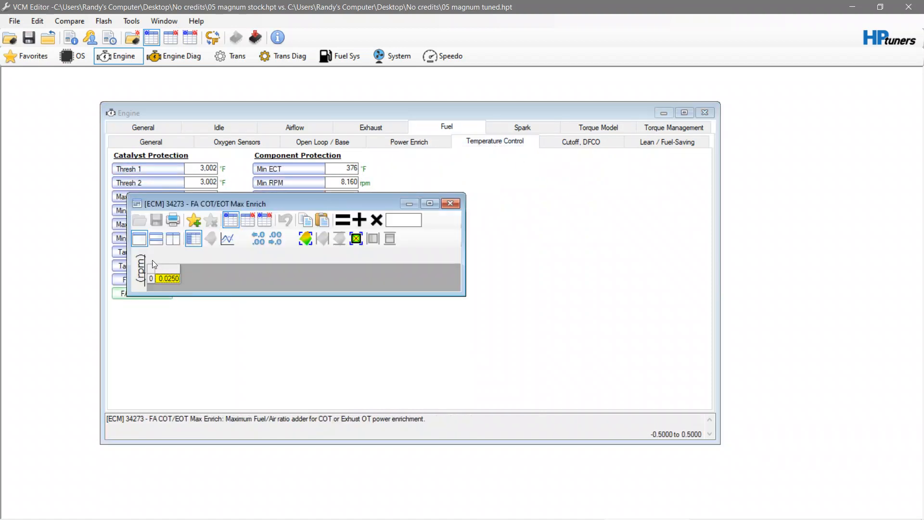
click(407, 219)
text(0)
click(343, 220)
click(450, 203)
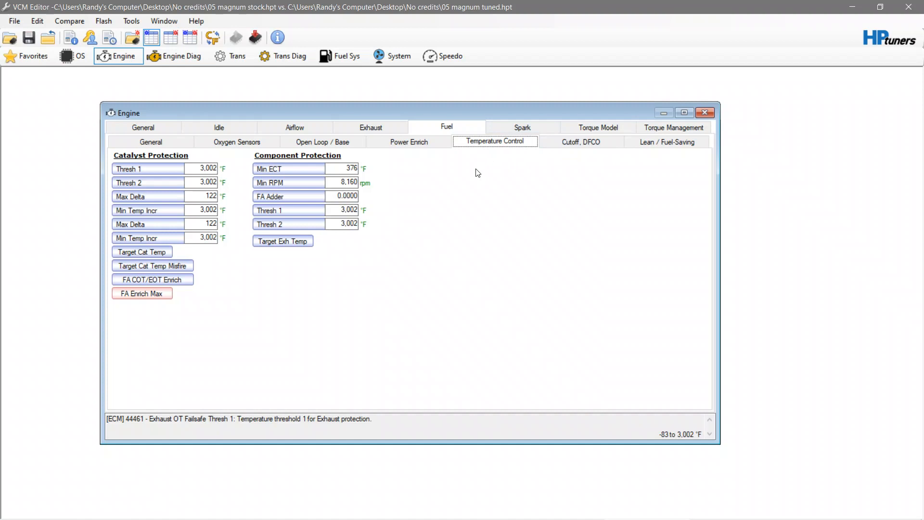
Compare the fuel cutoff RPM limits and deceleration fuel cutoff settings between the stock and tuned files.
click(574, 145)
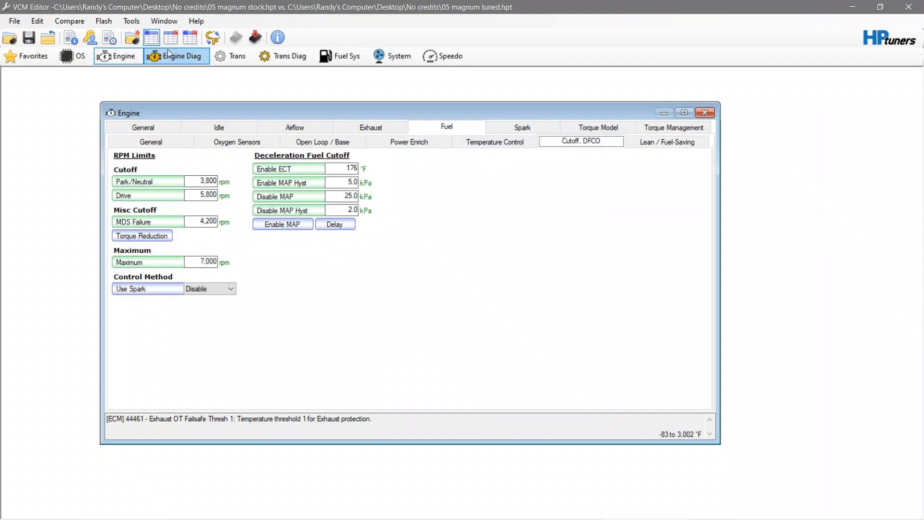
click(171, 37)
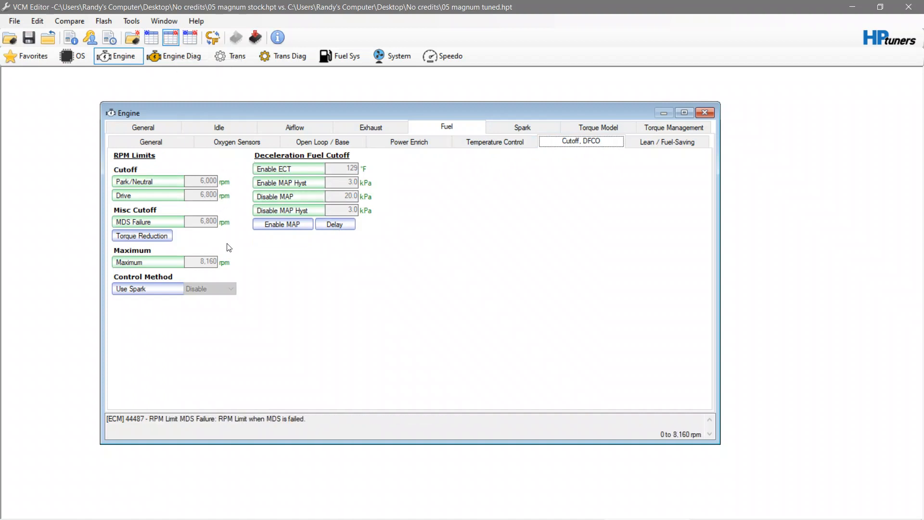
click(152, 37)
Set the Multi-Displacement System's MDS Enable option to Disabled.
click(667, 142)
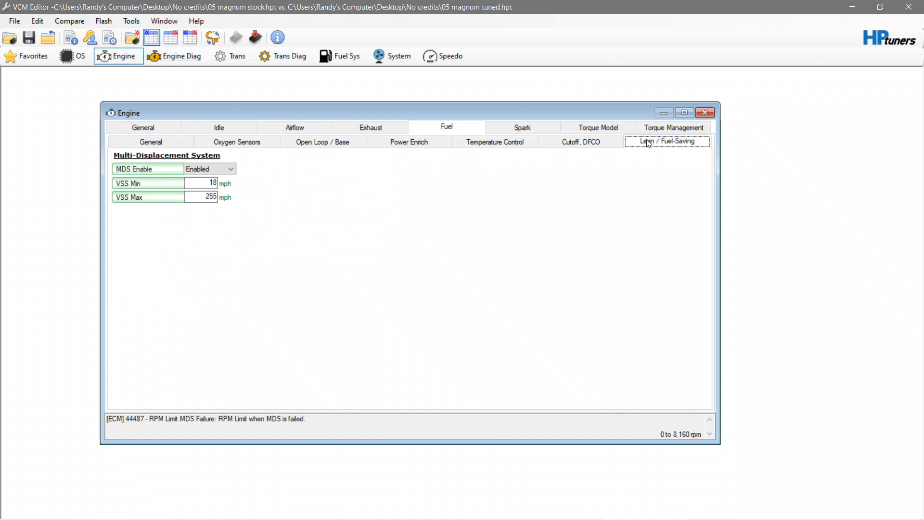
click(219, 170)
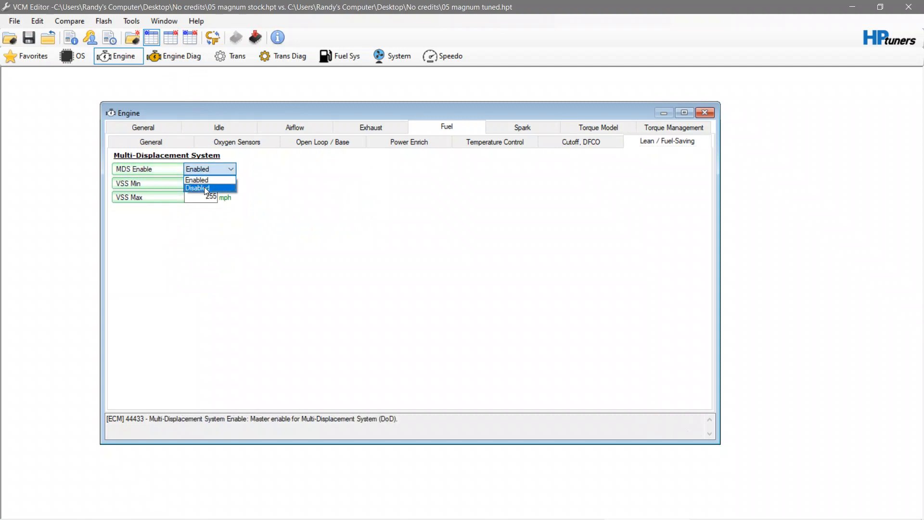
click(204, 188)
Open the base Part Throttle Spark table and compare its values between the stock and tuned files.
click(541, 128)
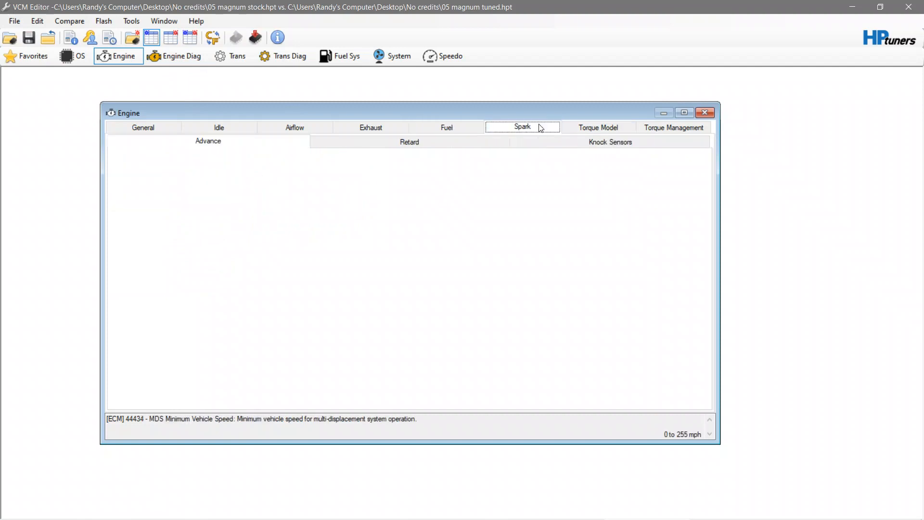
click(134, 229)
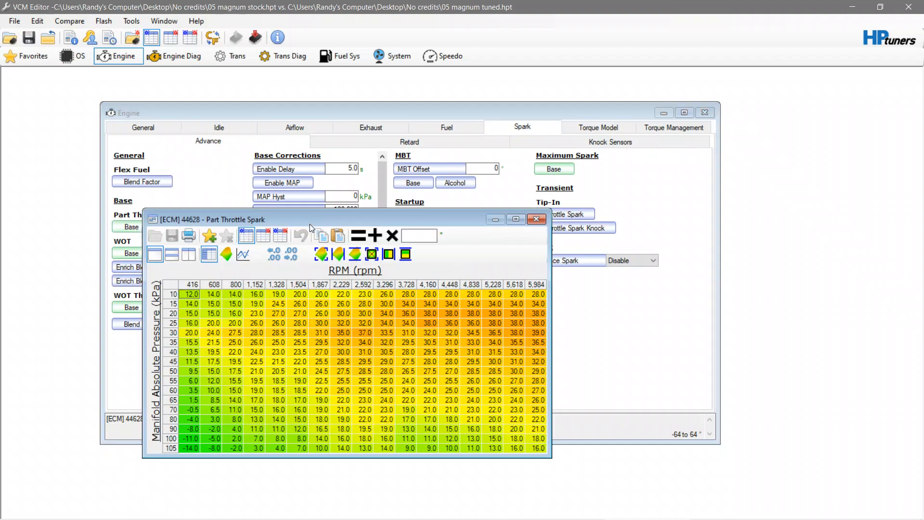
click(260, 236)
click(246, 237)
Show the Part Throttle Spark table beside its 3D surface graph and enlarge the window to fit all columns.
click(228, 254)
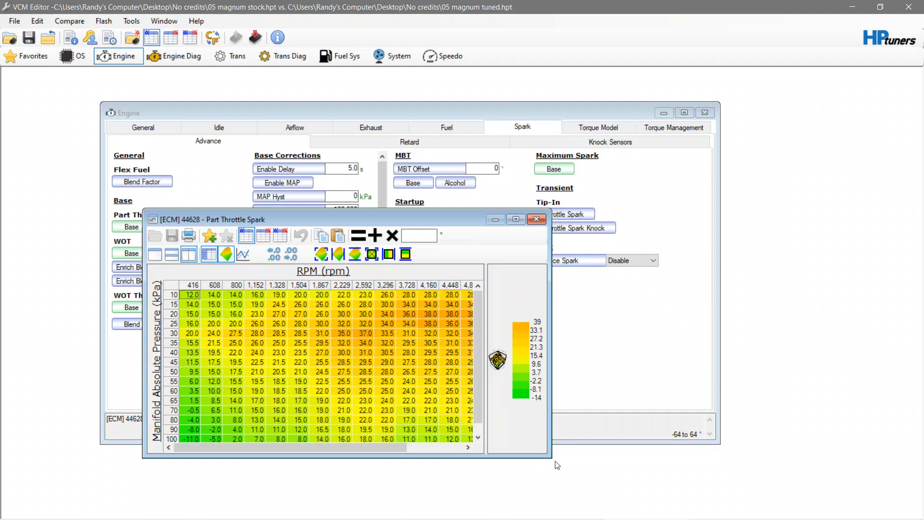
drag(551, 457, 740, 452)
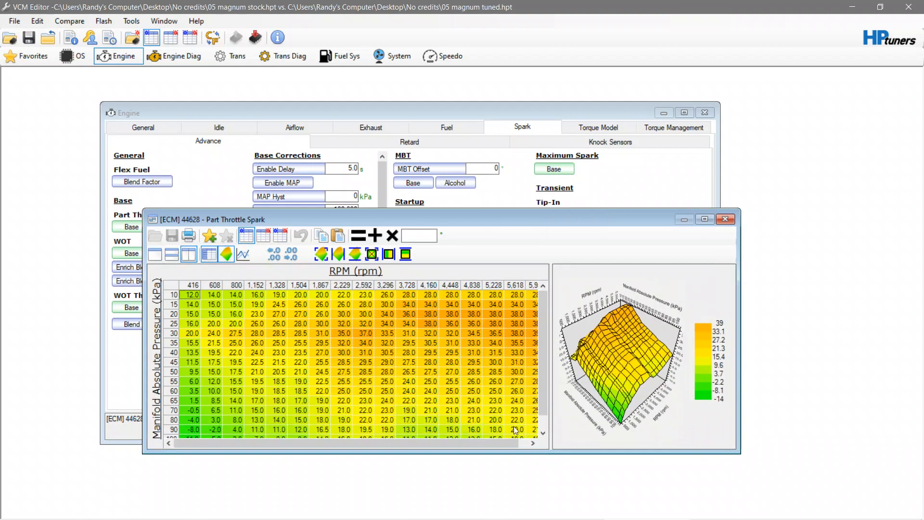
drag(551, 431, 517, 431)
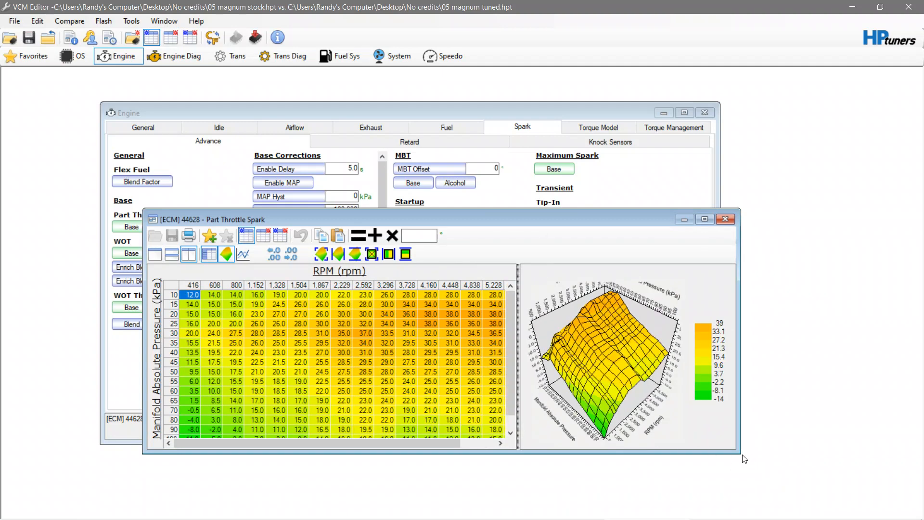
drag(740, 453, 872, 479)
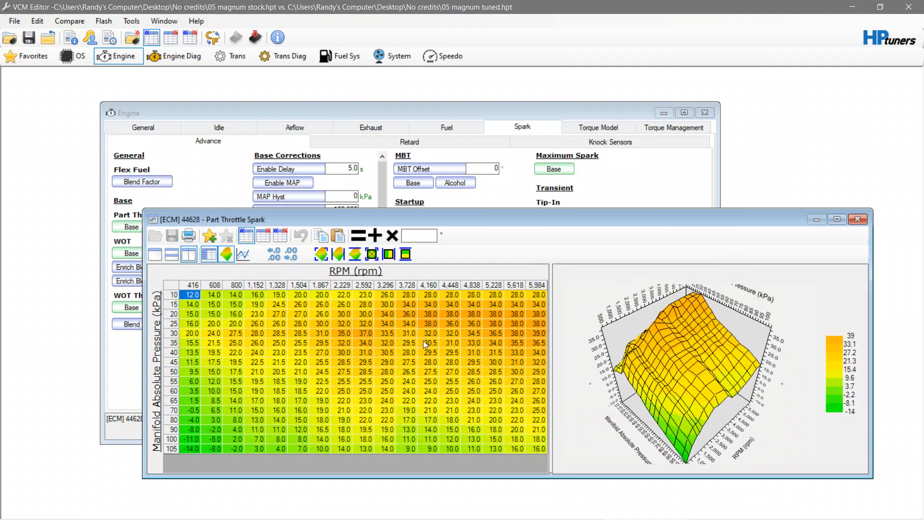
Set every stock-to-tuned difference in the Part Throttle Spark table to 0 to match the tuned values, and return to the main table.
click(234, 410)
click(265, 235)
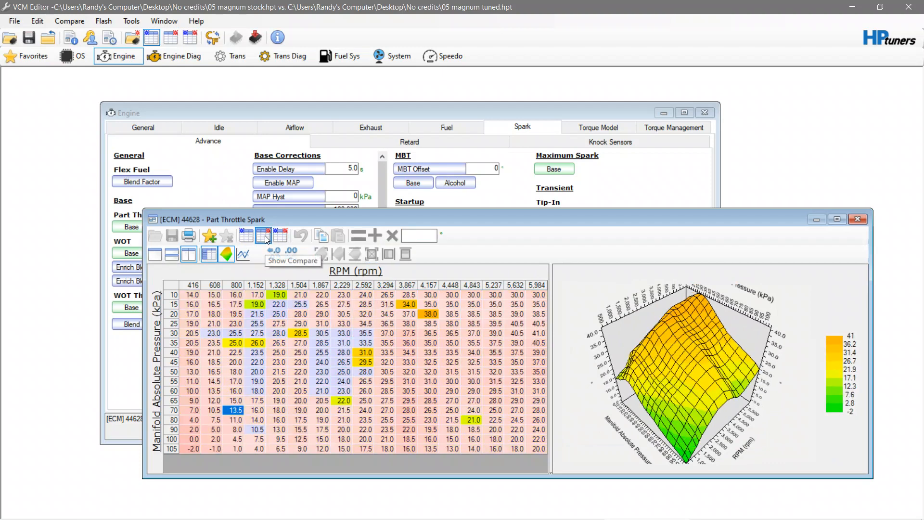
click(172, 285)
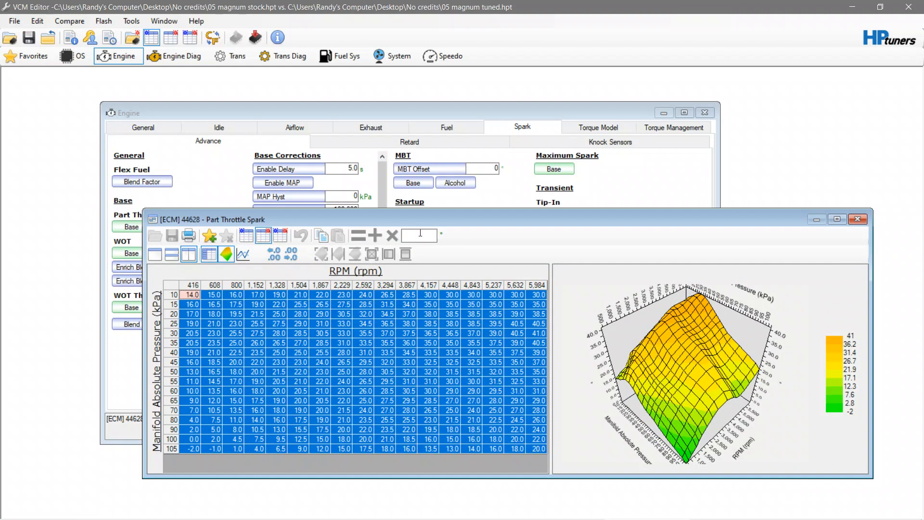
click(283, 235)
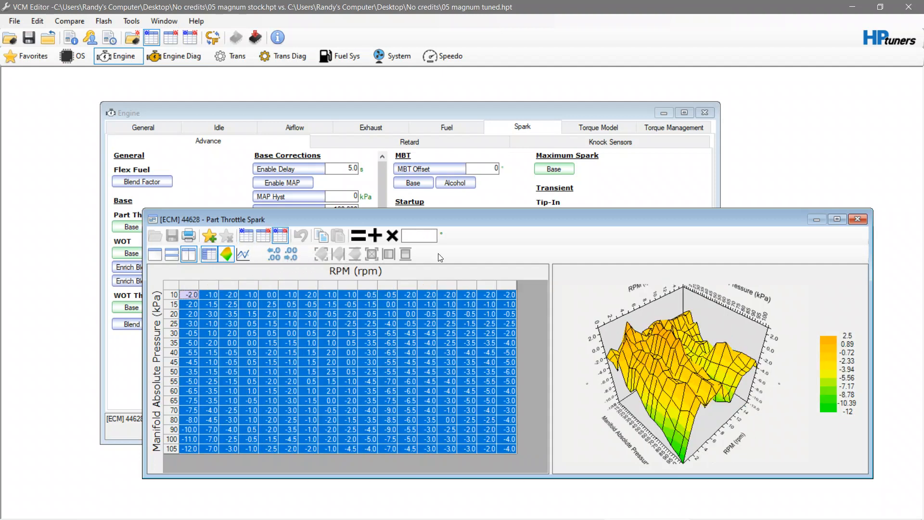
click(420, 237)
text(0)
click(358, 236)
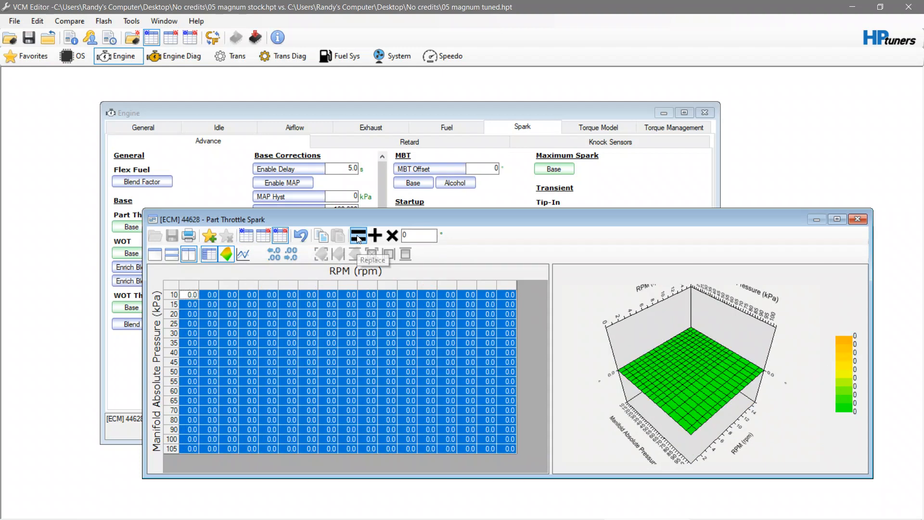
click(246, 235)
click(268, 364)
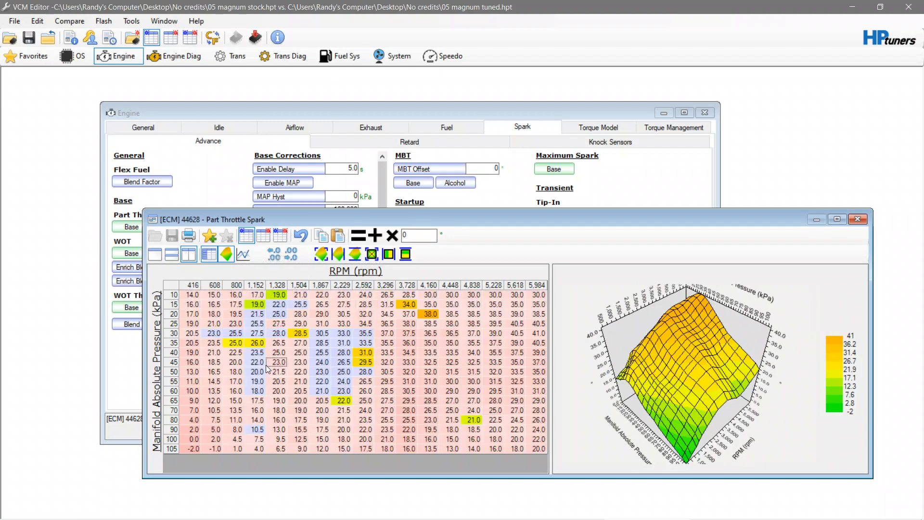
Smooth the entire Part Throttle Spark table with several passes of Smooth Selection.
click(174, 281)
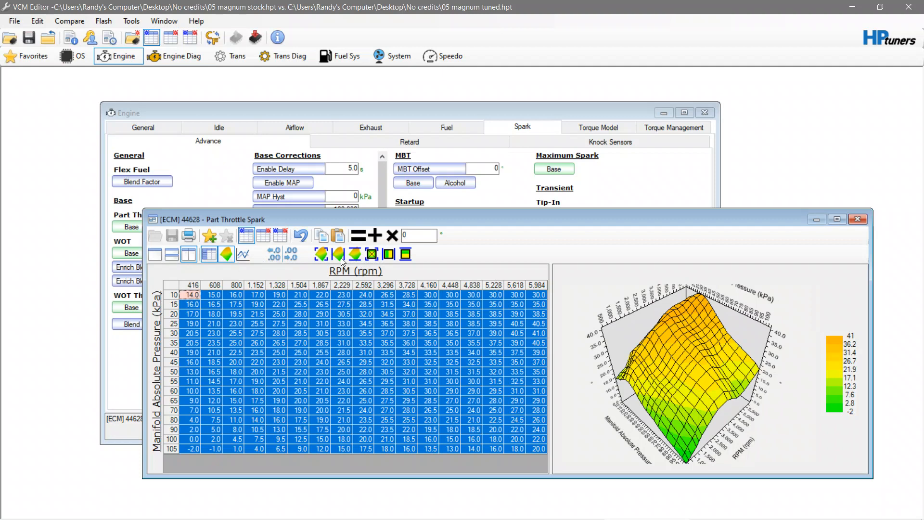
click(316, 256)
click(316, 256)
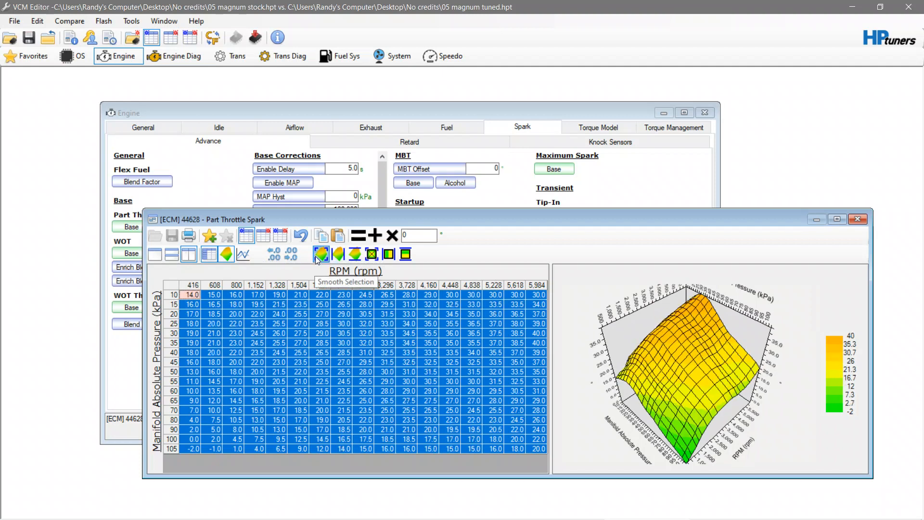
click(321, 255)
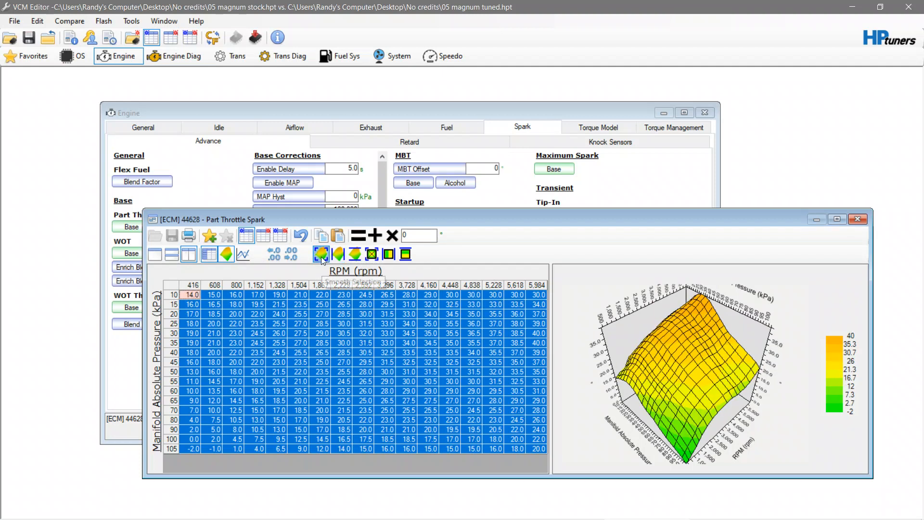
click(391, 388)
click(428, 334)
click(406, 362)
click(233, 371)
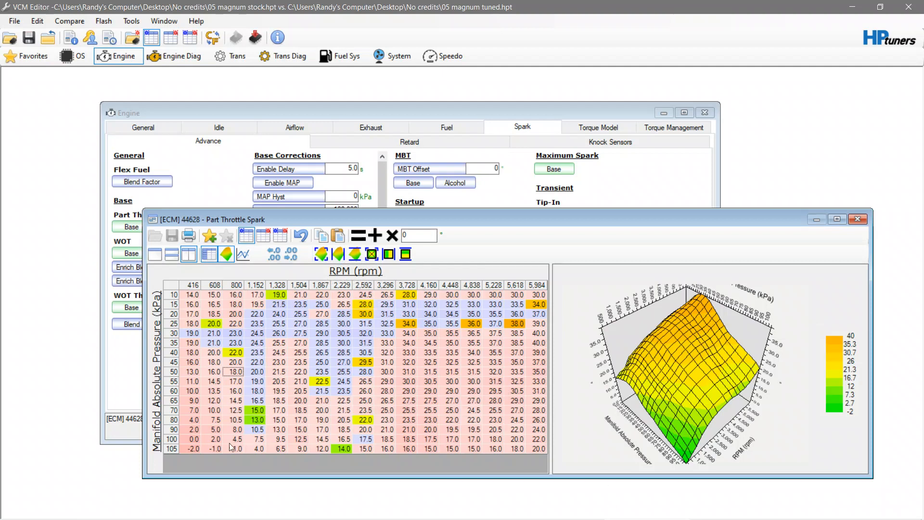
Set the 105 kPa spark cells at 416 and 608 RPM to 0, check the surface graph, and undo all changes to the table.
drag(186, 448, 207, 453)
key(Return)
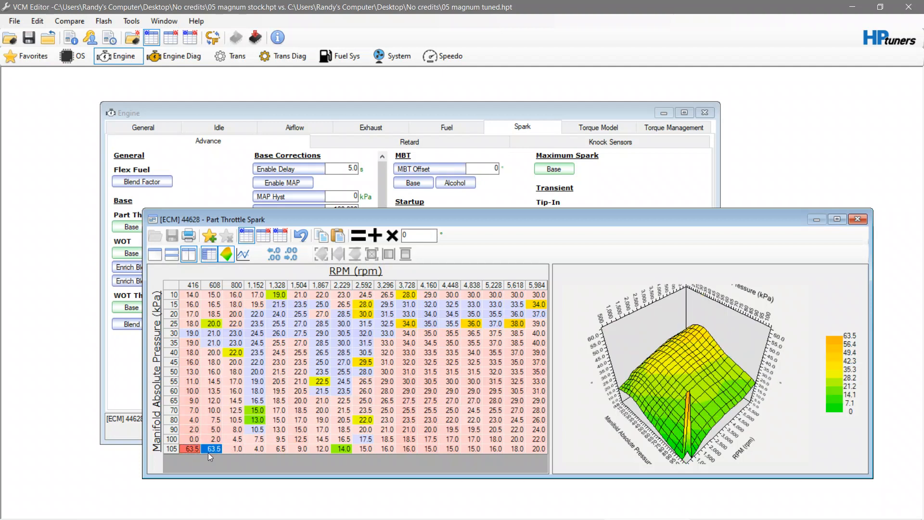
click(359, 235)
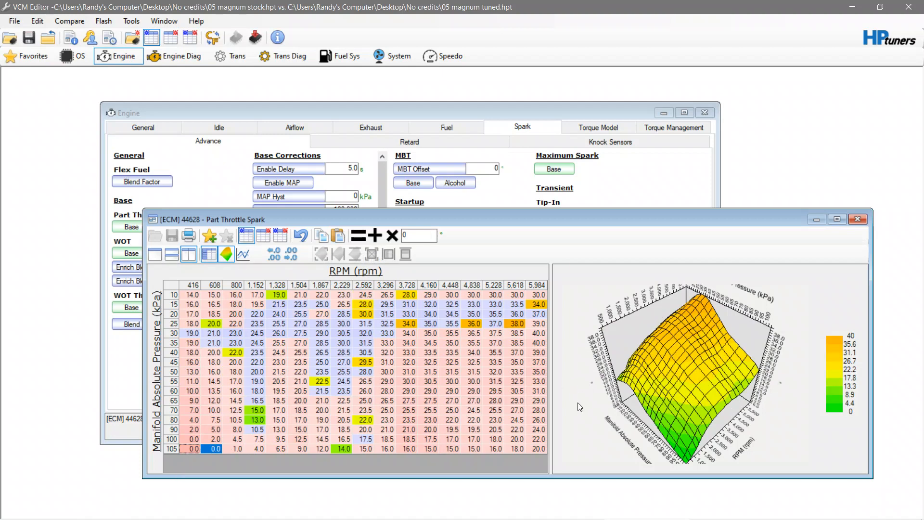
drag(579, 403, 573, 351)
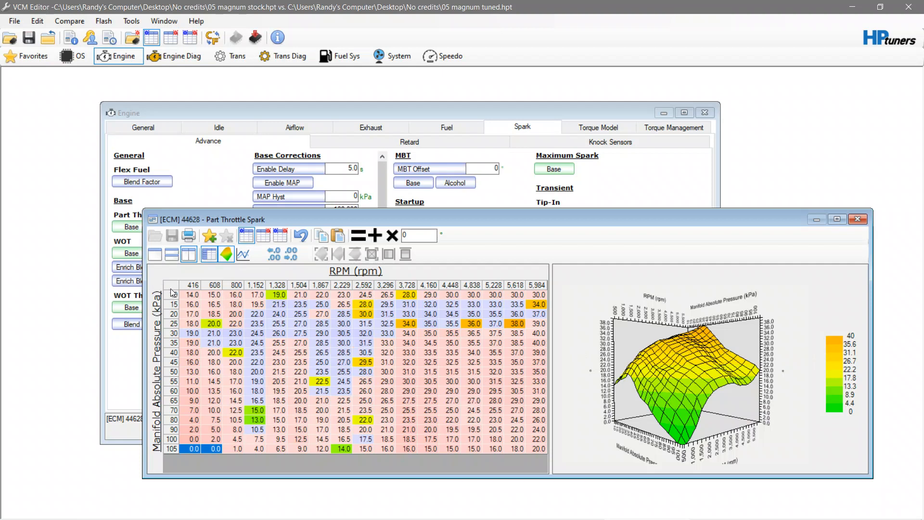
click(299, 236)
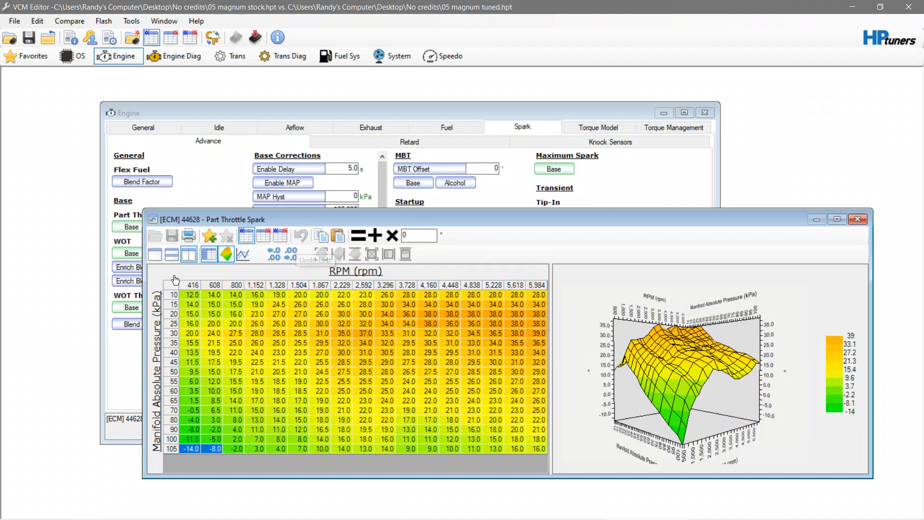
Add 3 degrees to every cell of the Part Throttle Spark table.
key(ctrl+a)
click(417, 236)
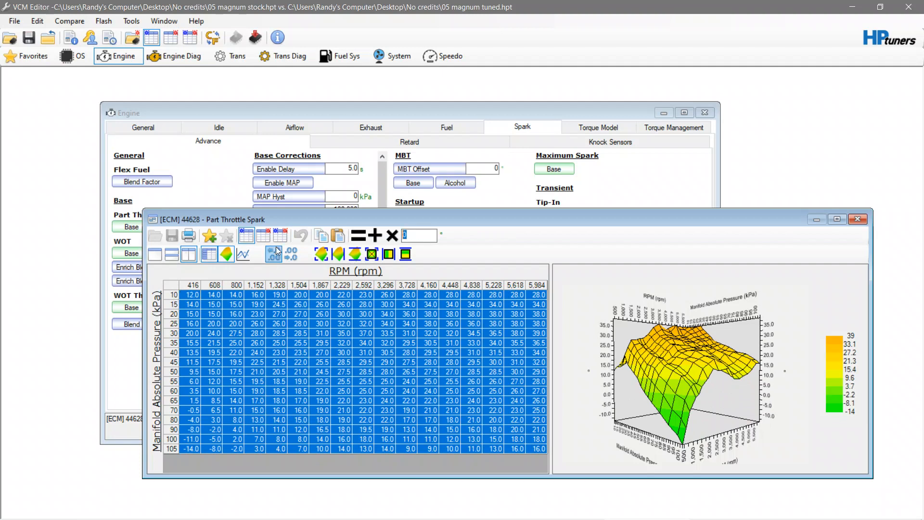
text(3)
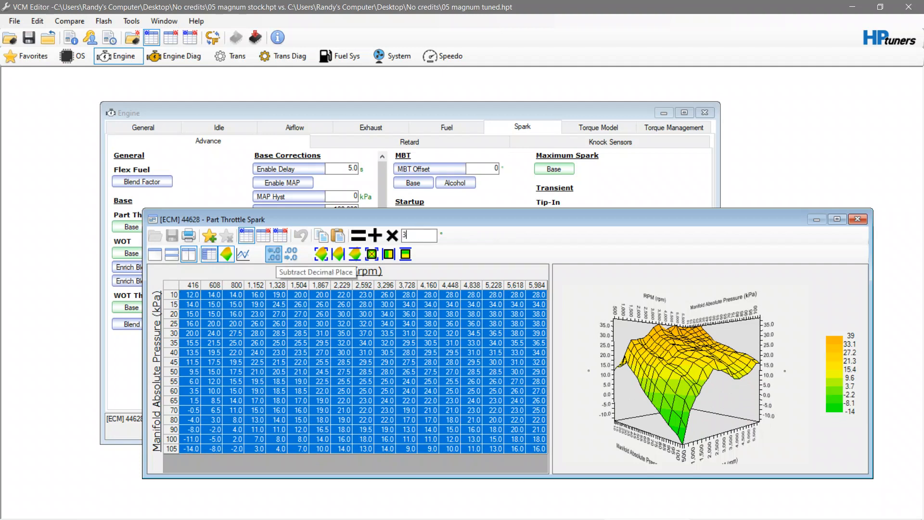
click(377, 236)
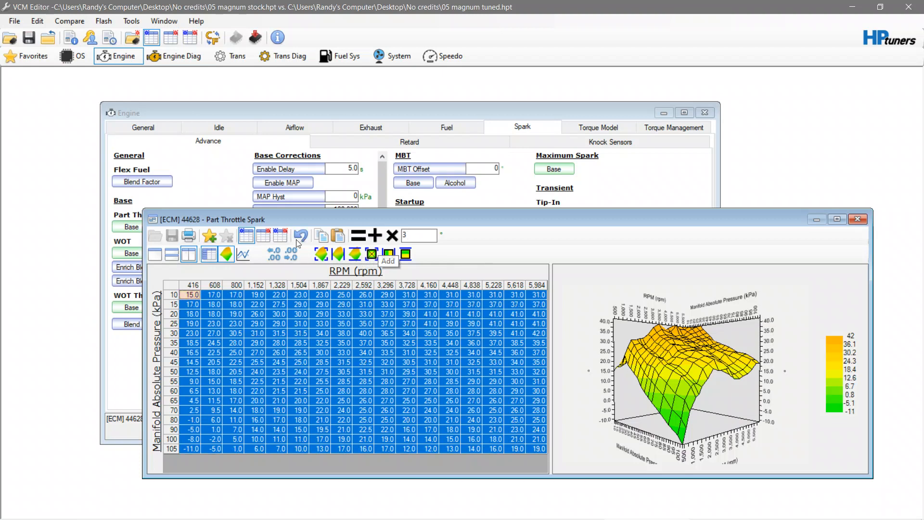
Smooth the whole Part Throttle Spark table repeatedly with Smooth Selection and inspect the 3D surface from another angle.
click(320, 254)
click(320, 254)
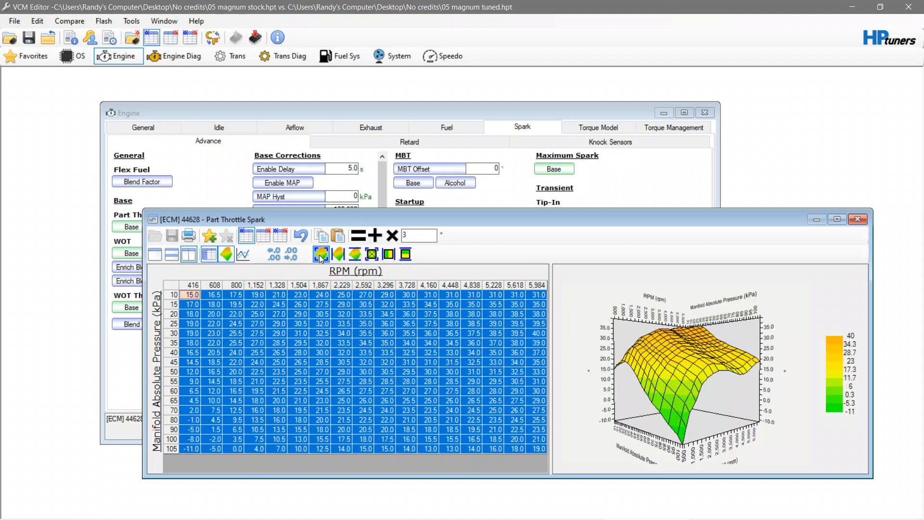
click(320, 254)
click(320, 254)
click(320, 254)
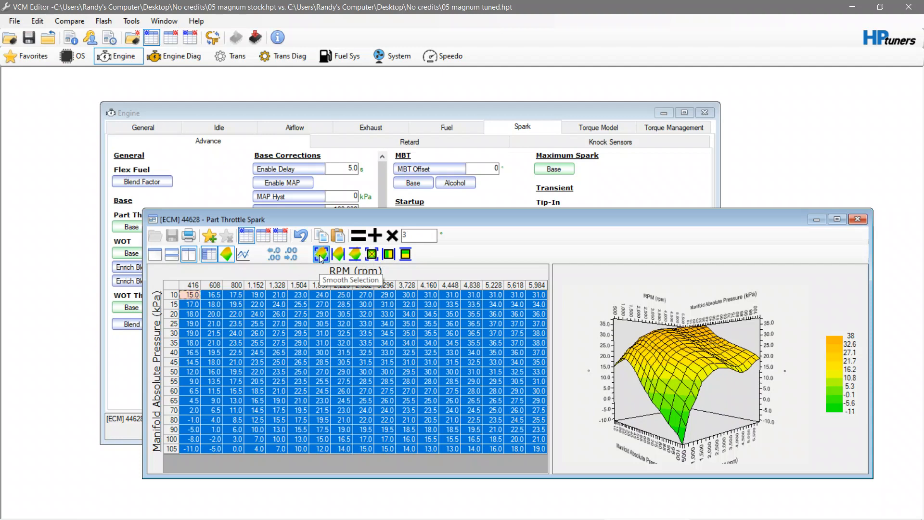
click(320, 254)
click(319, 255)
click(381, 362)
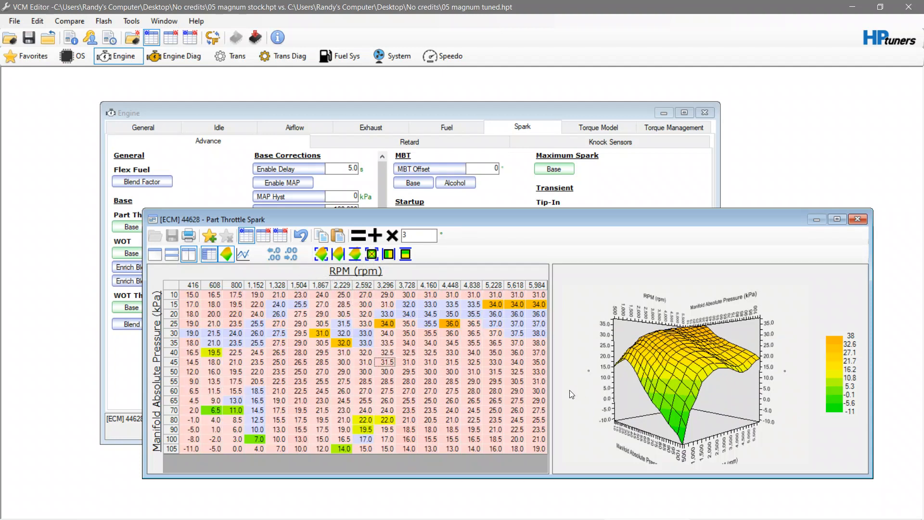
drag(571, 394, 598, 412)
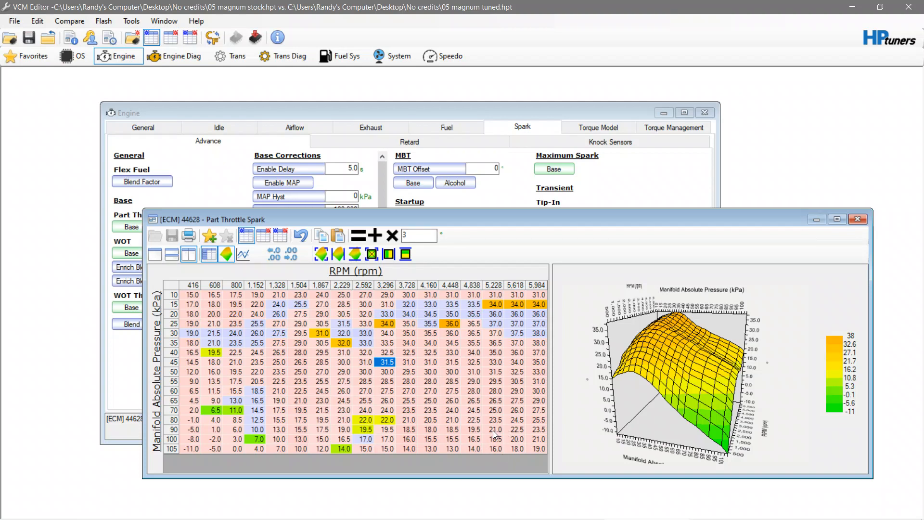
Set the spark cells at 90 kPa from 4,838 to 5,984 RPM and at 100 kPa from 5,618 to 5,984 RPM to 19.
drag(476, 435, 544, 425)
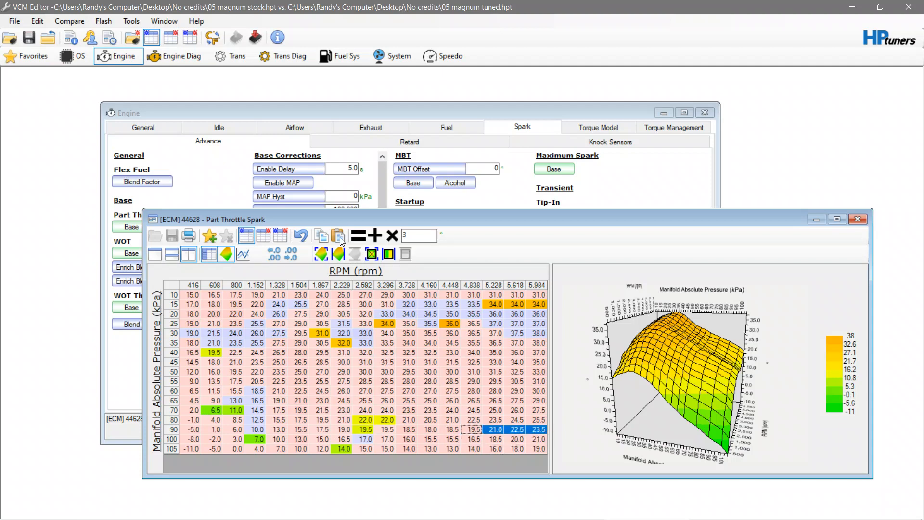
drag(425, 241, 200, 245)
text(19)
click(359, 235)
drag(520, 440, 534, 438)
click(359, 235)
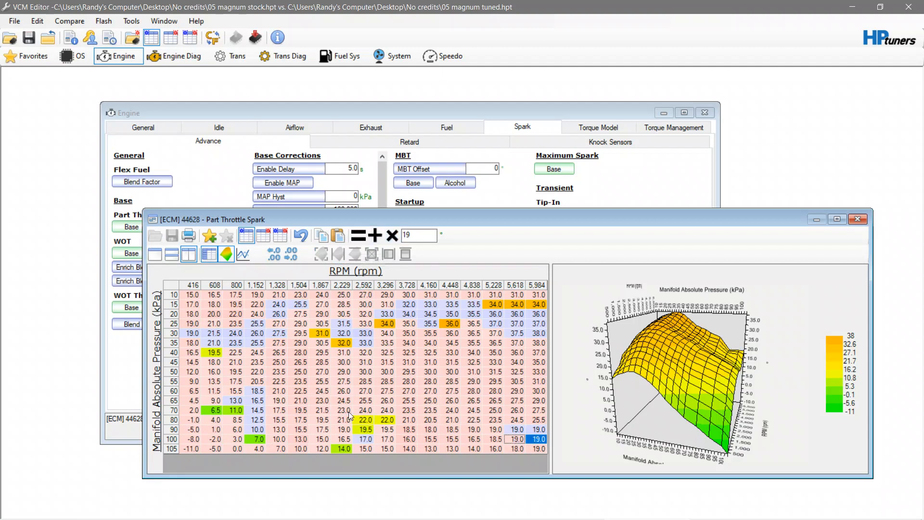
Set the 416 RPM spark cells from 80 to 105 kPa and the 608 RPM cells at 100 and 105 kPa to 0.
drag(193, 418, 189, 447)
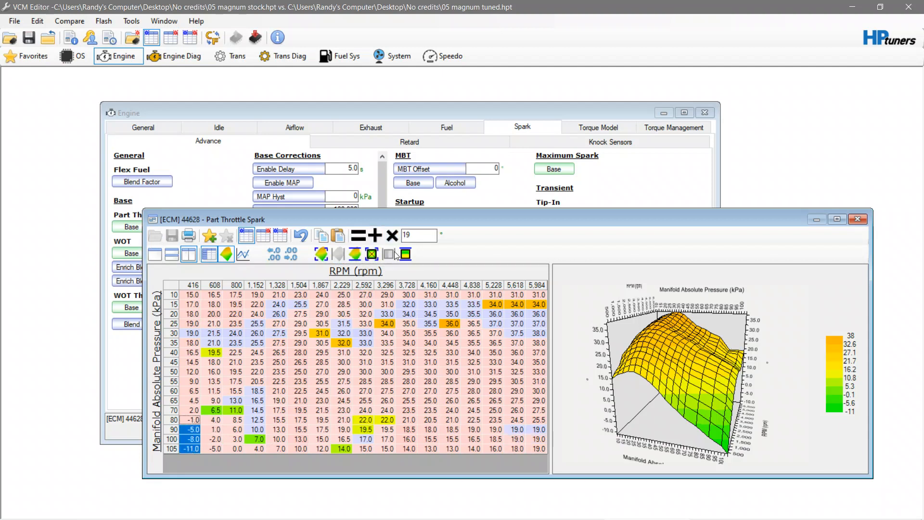
text(0)
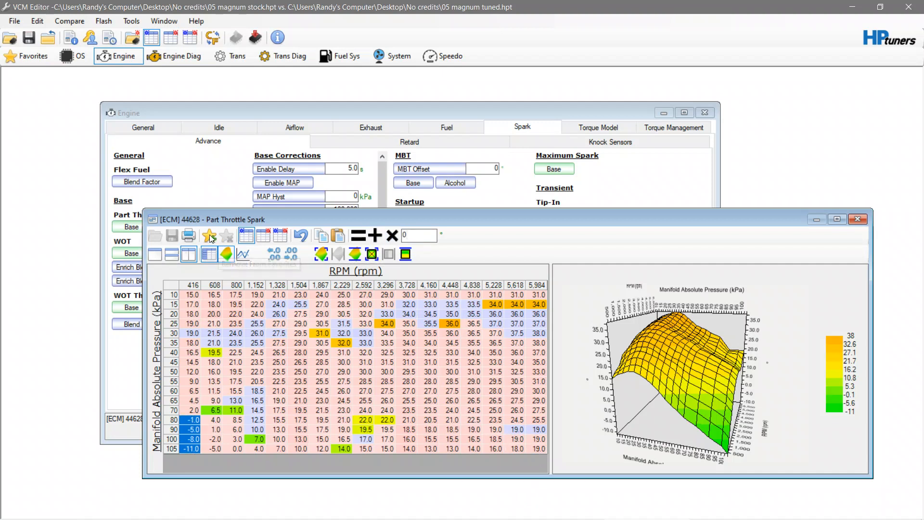
click(358, 236)
drag(215, 439, 216, 448)
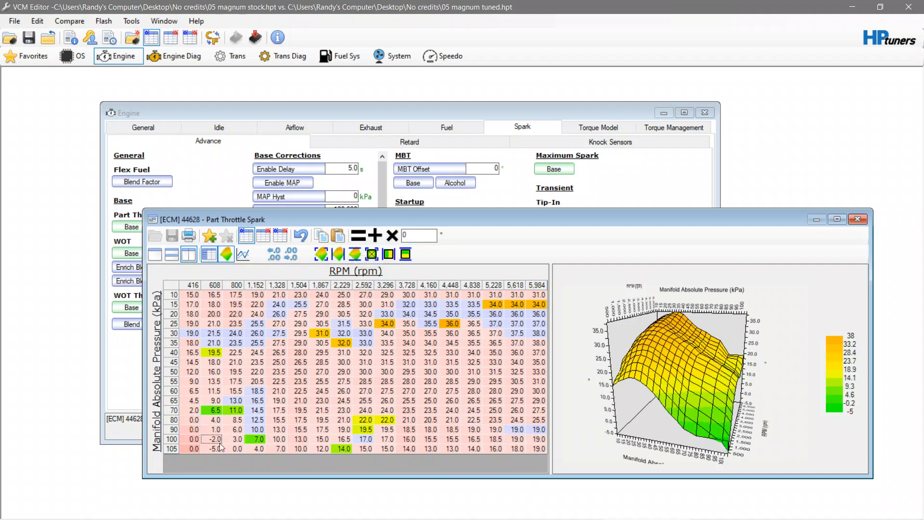
click(358, 235)
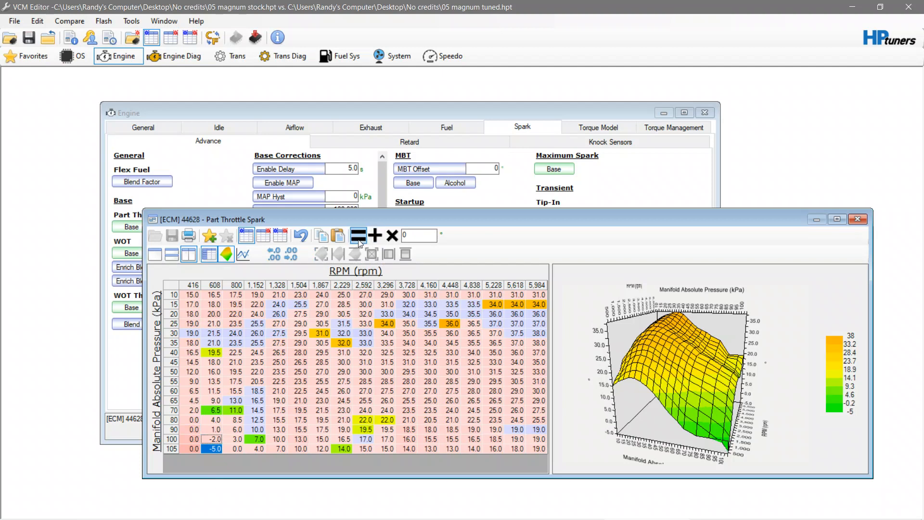
click(517, 422)
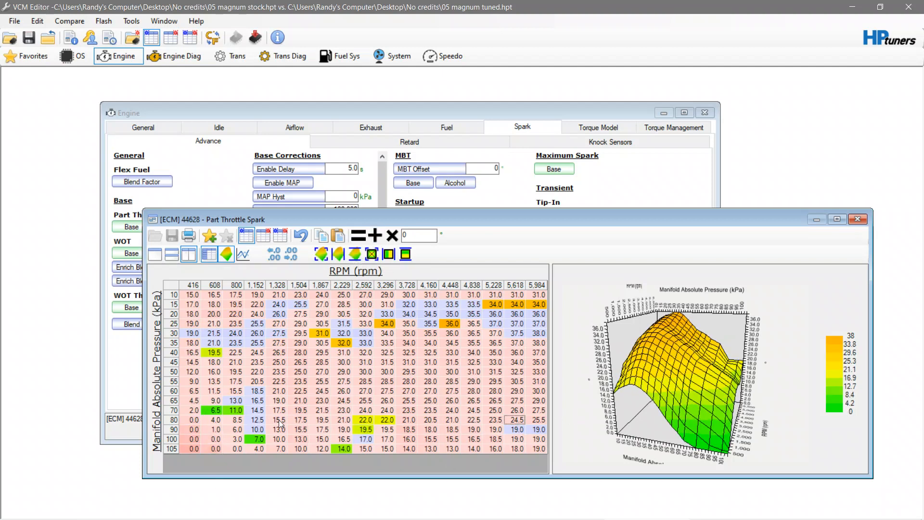
Add -2 to the spark cells from 60 to 80 kPa between 1,328 and 5,984 RPM.
drag(279, 420, 550, 391)
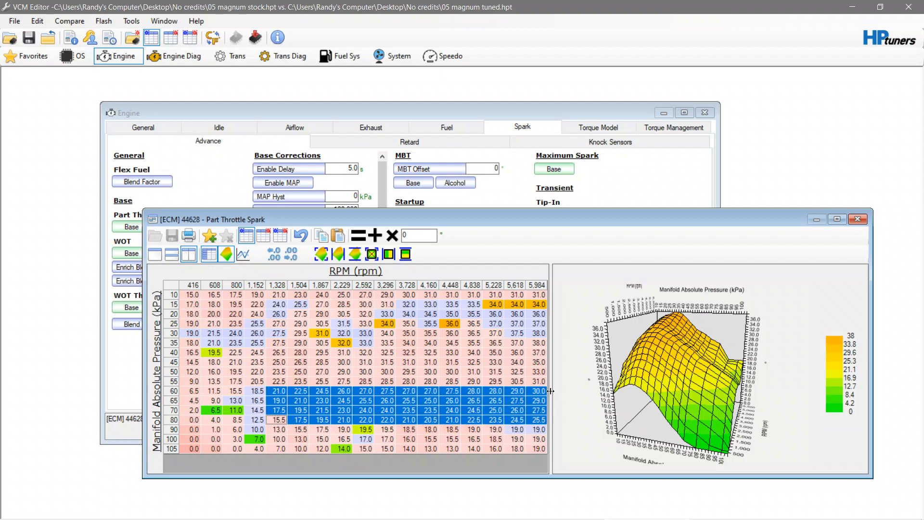
double_click(423, 236)
text(-2)
click(375, 235)
click(364, 410)
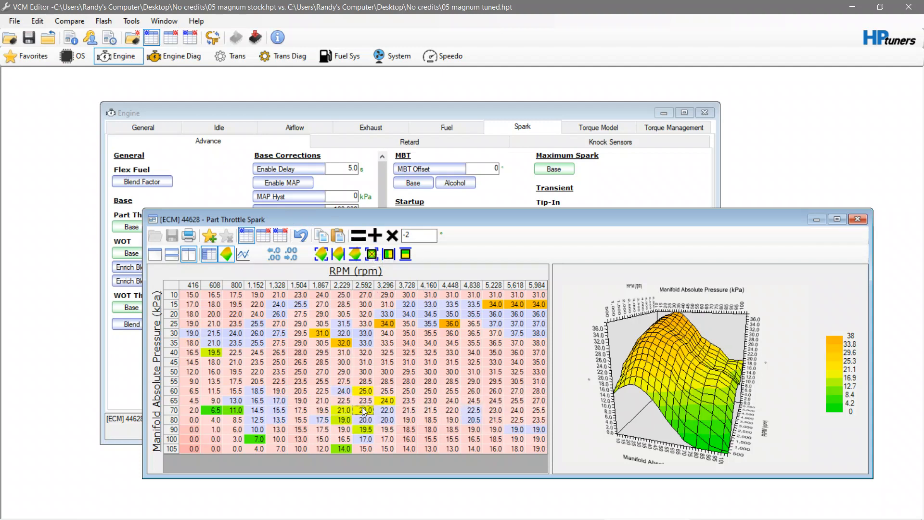
Smooth the entire Part Throttle Spark table with repeated passes to blend in the edited high-load cells.
click(192, 295)
key(ctrl+a)
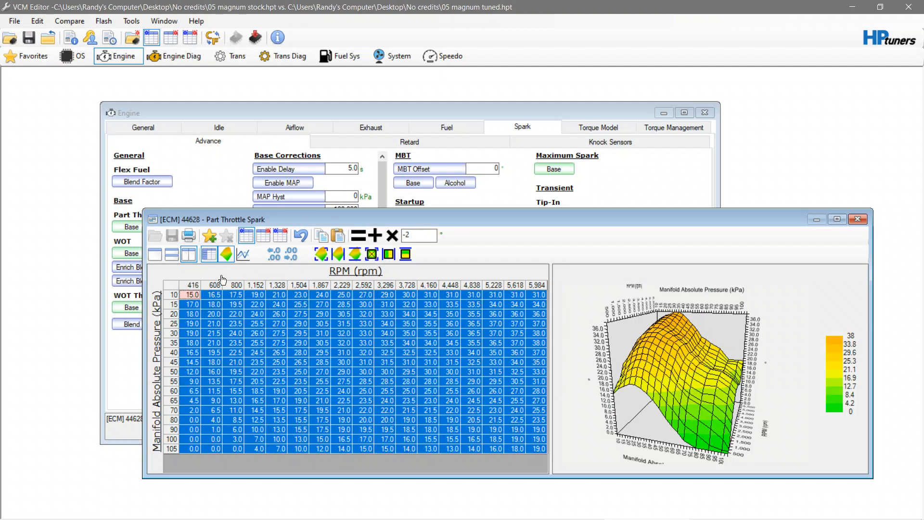
click(323, 252)
click(323, 251)
click(323, 251)
click(323, 252)
click(322, 251)
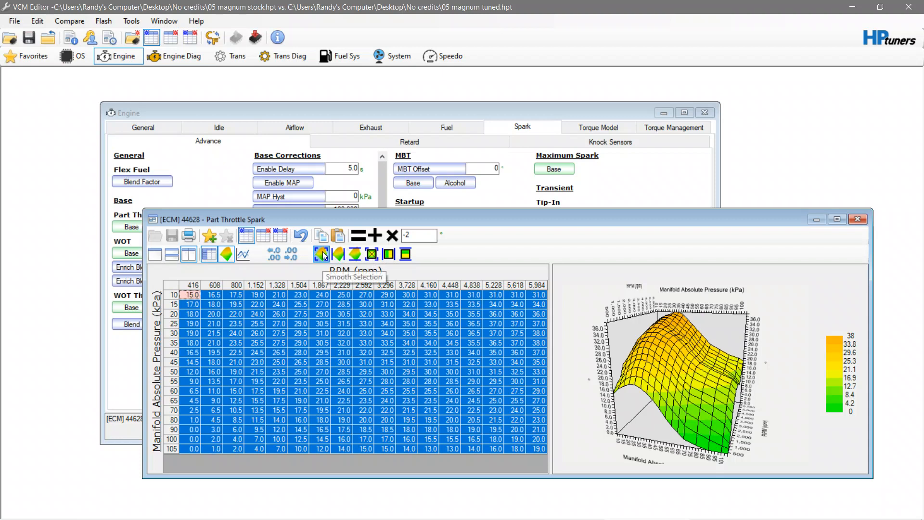
click(323, 251)
click(443, 409)
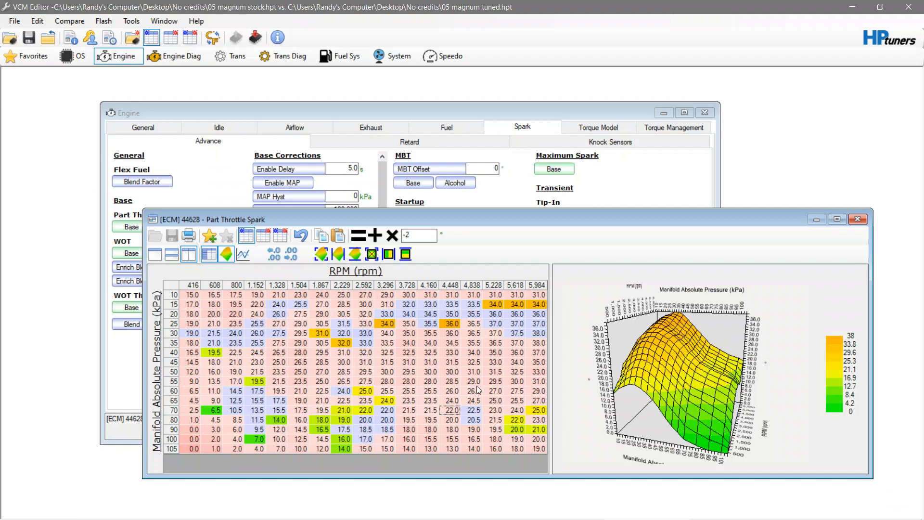
Add -2 to the spark cells from 35 to 60 kPa between 1,328 and 5,984 RPM.
drag(540, 391, 282, 344)
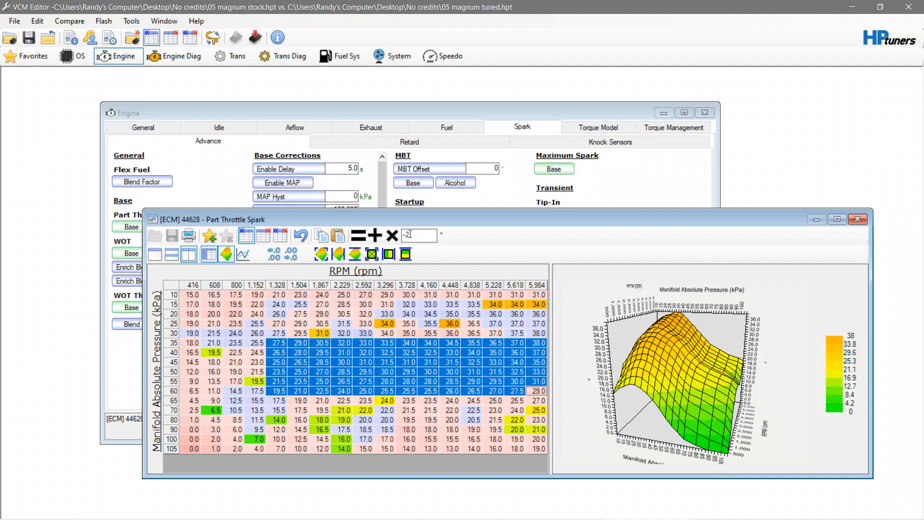
click(376, 237)
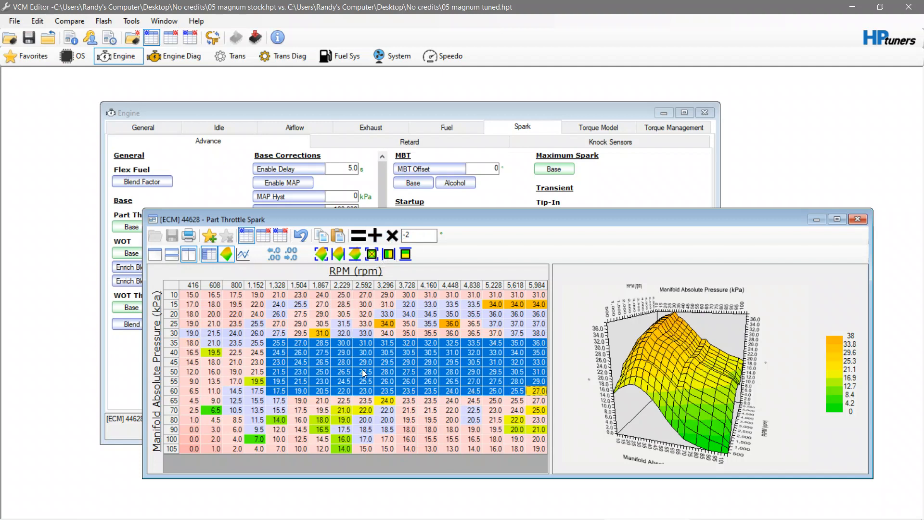
click(364, 372)
Smooth the whole Part Throttle Spark table again to blend the reduced 35 to 60 kPa region.
click(175, 286)
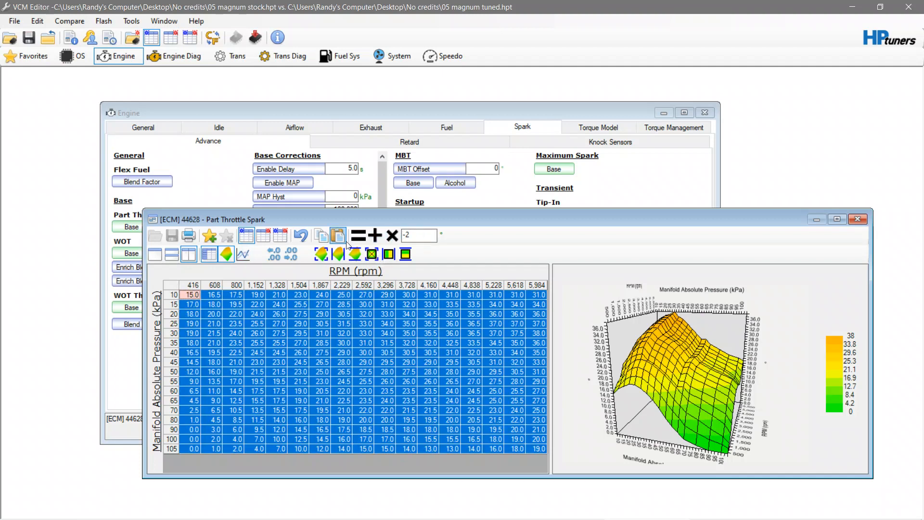
click(321, 254)
click(321, 254)
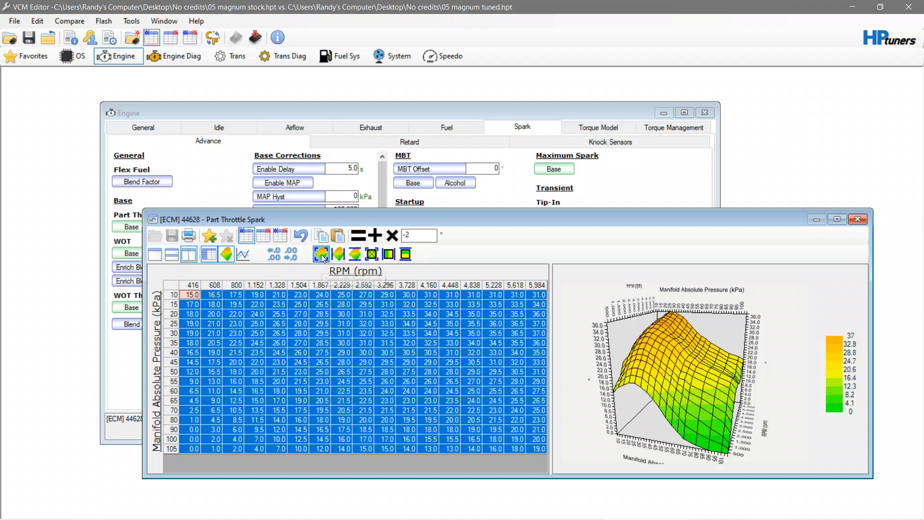
click(321, 254)
click(372, 397)
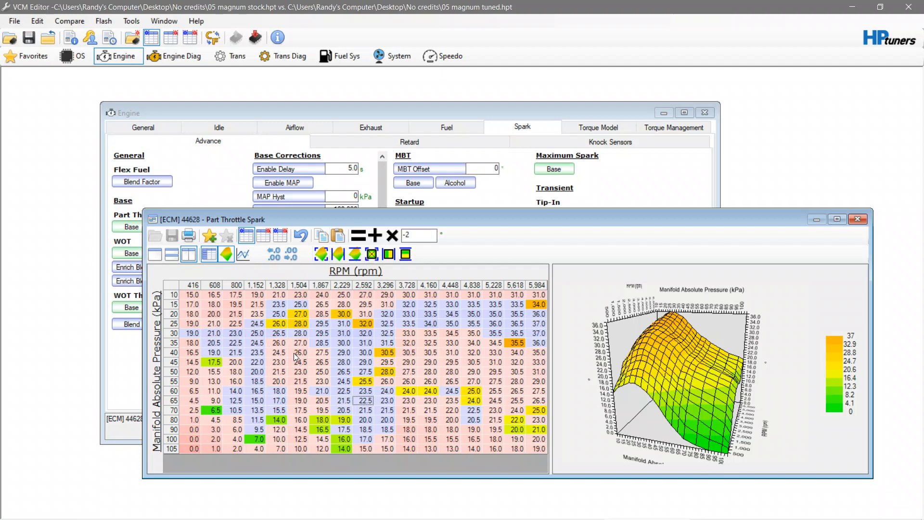
Highlight the 2,229 RPM column and the 30 kPa row to locate the spark cell where they intersect.
click(344, 286)
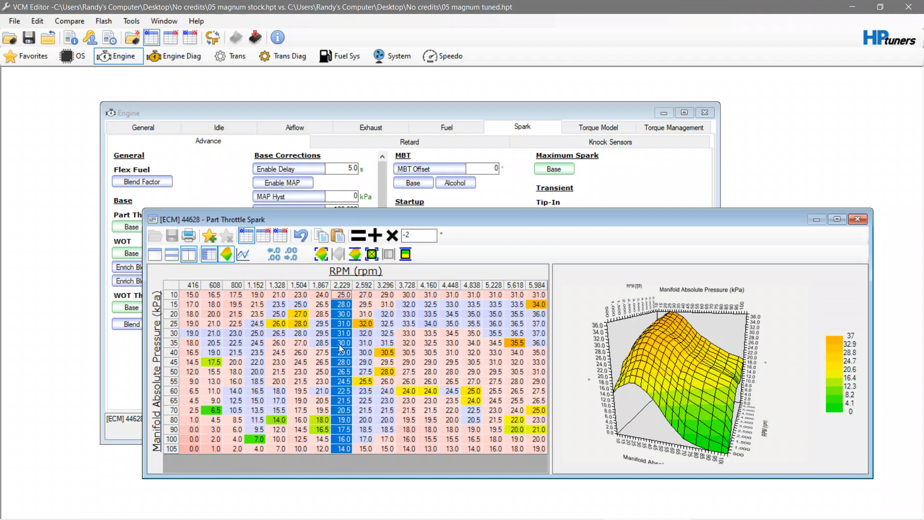
click(175, 335)
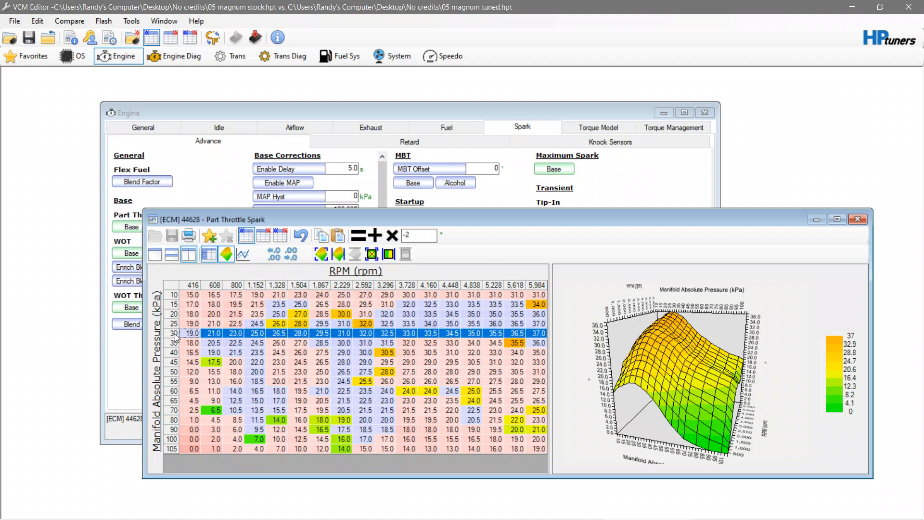
click(343, 333)
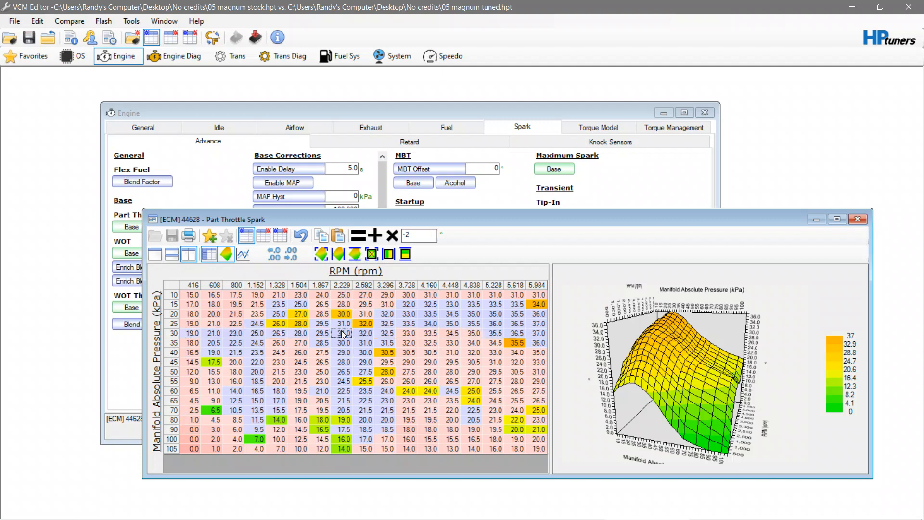
Try a spark value of 34 in the 2,229 RPM, 30 kPa cell and undo the edit.
key(Return)
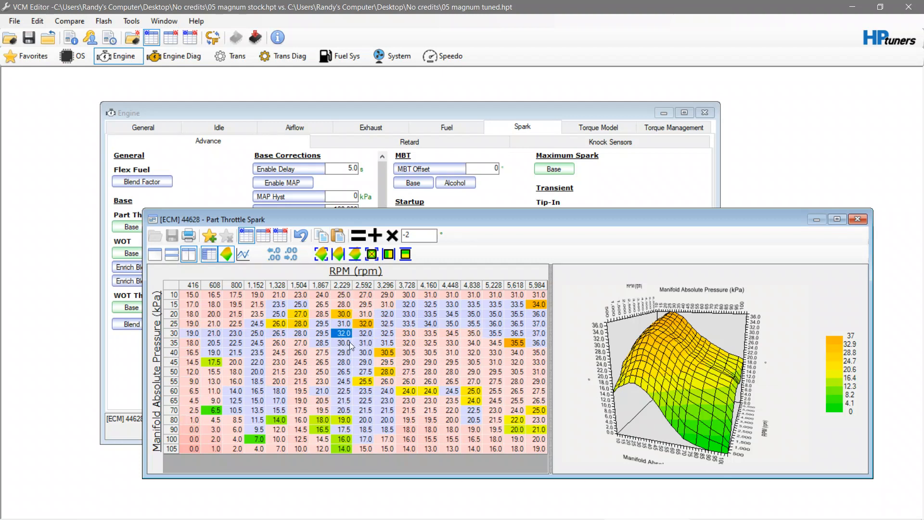
text(33)
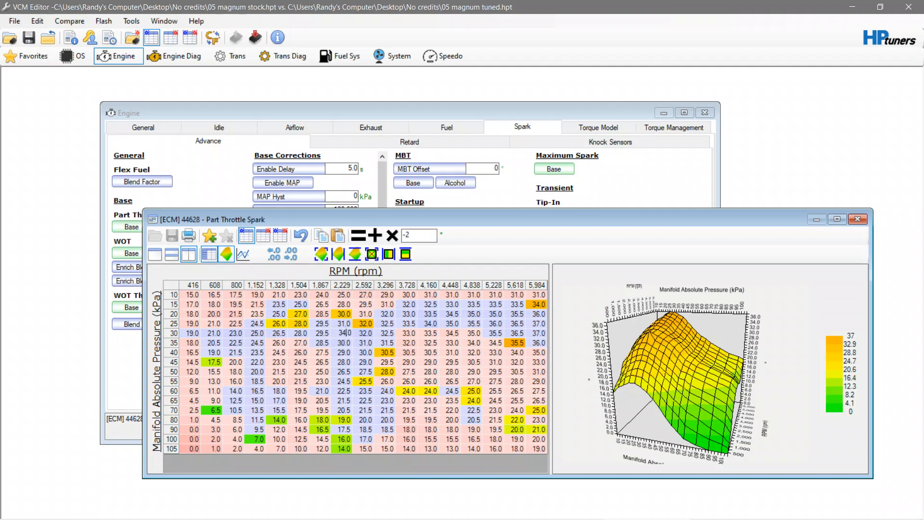
key(Return)
text(35)
click(343, 353)
click(301, 237)
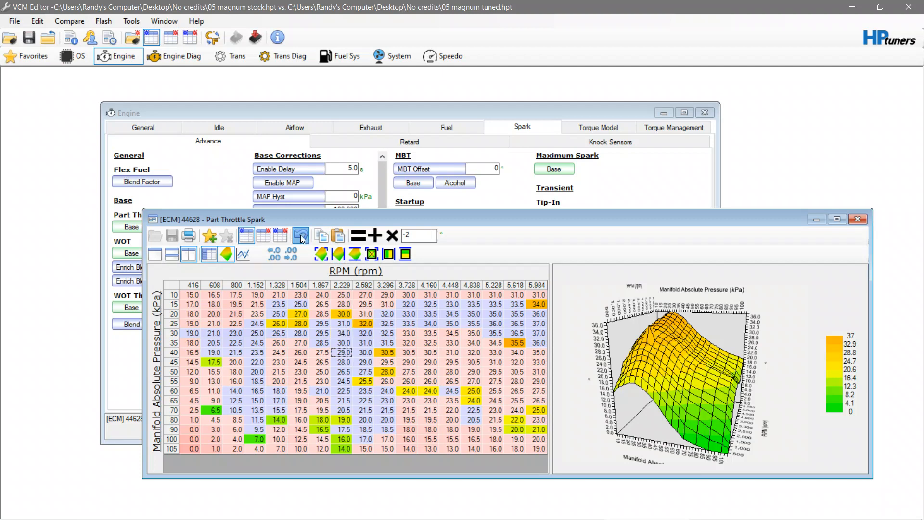
click(302, 237)
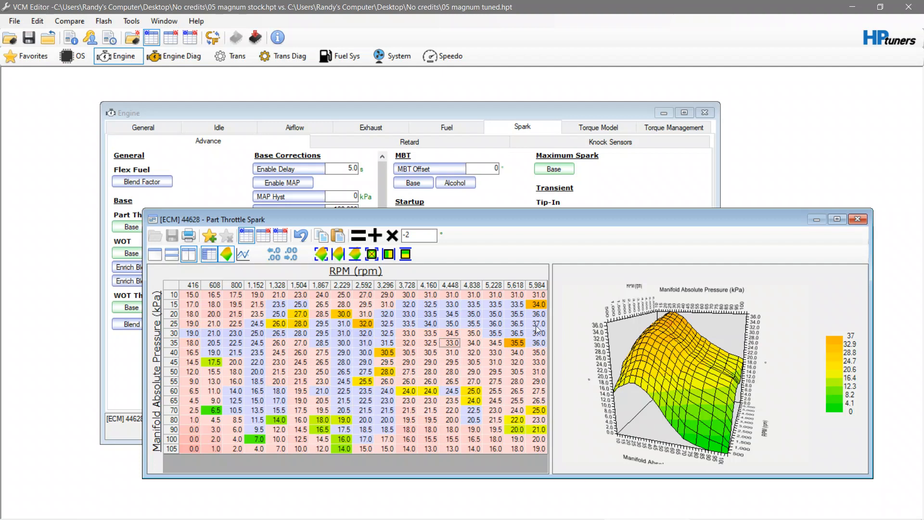
Add 2 degrees to all Part Throttle Spark cells from 10 to 30 kPa across the full RPM range.
drag(538, 335, 2, 197)
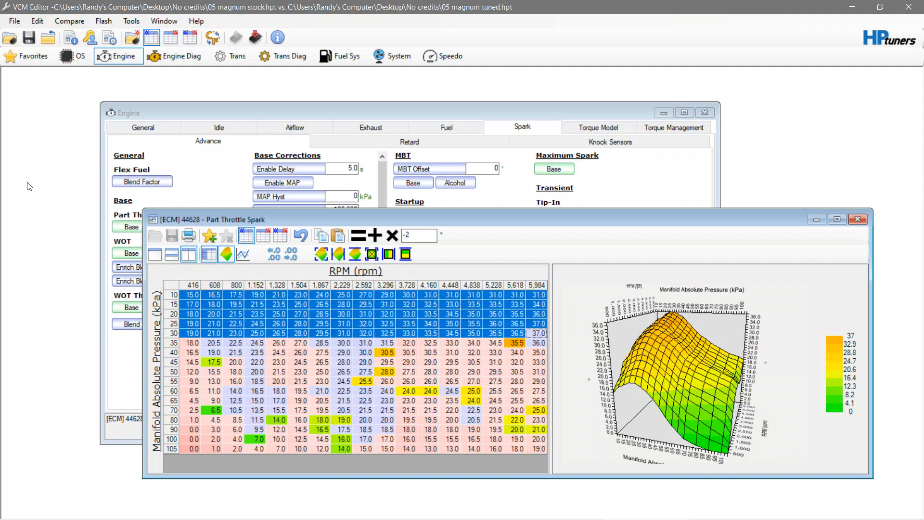
text(2)
click(375, 235)
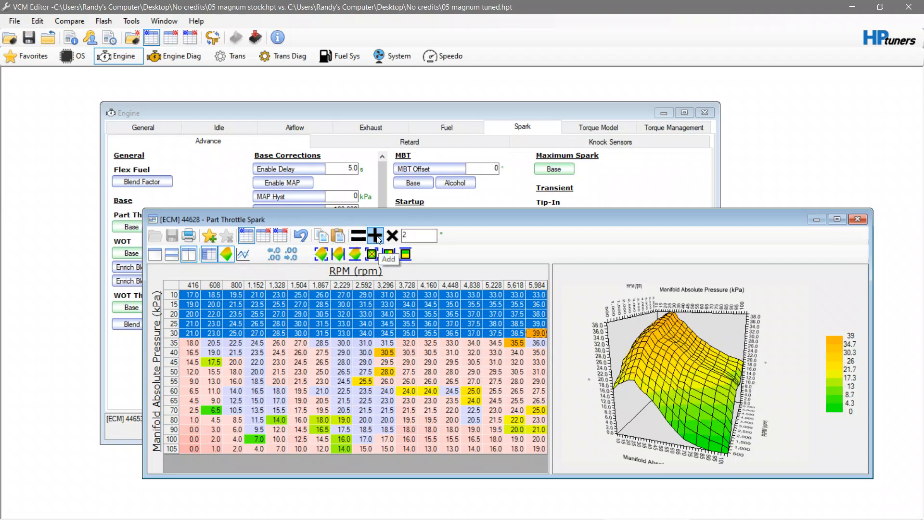
Add -1 to all Part Throttle Spark cells from 35 to 60 kPa across the full RPM range.
drag(538, 343, 239, 382)
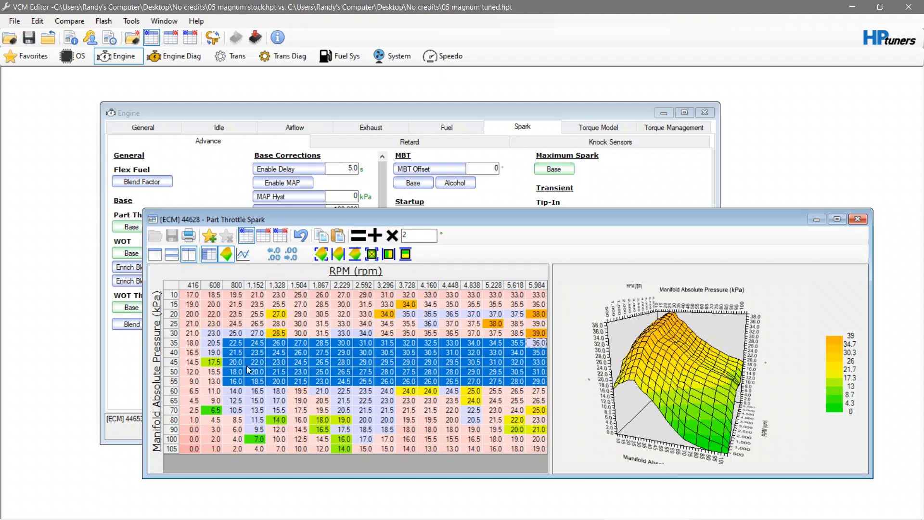
drag(176, 342, 183, 390)
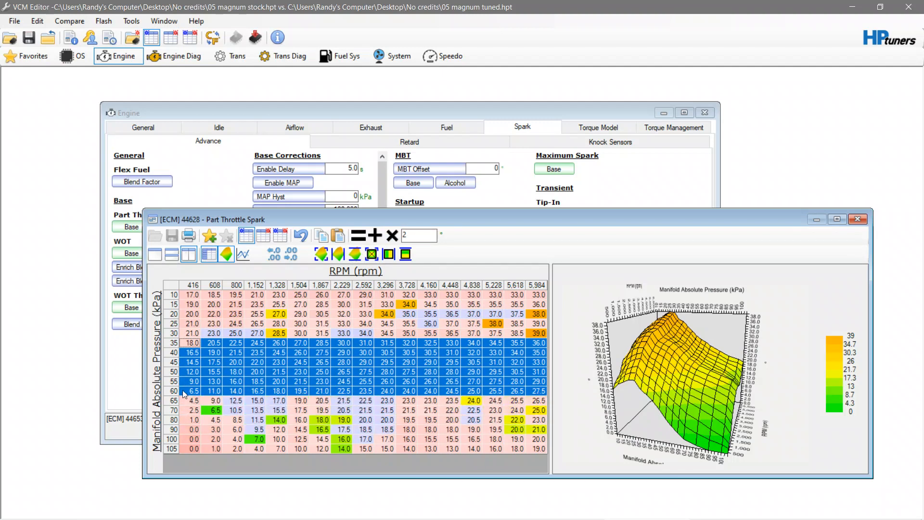
double_click(418, 235)
text(-1)
click(374, 234)
Smooth the whole Part Throttle Spark table with three passes, check its 3D surface and close the table.
click(173, 285)
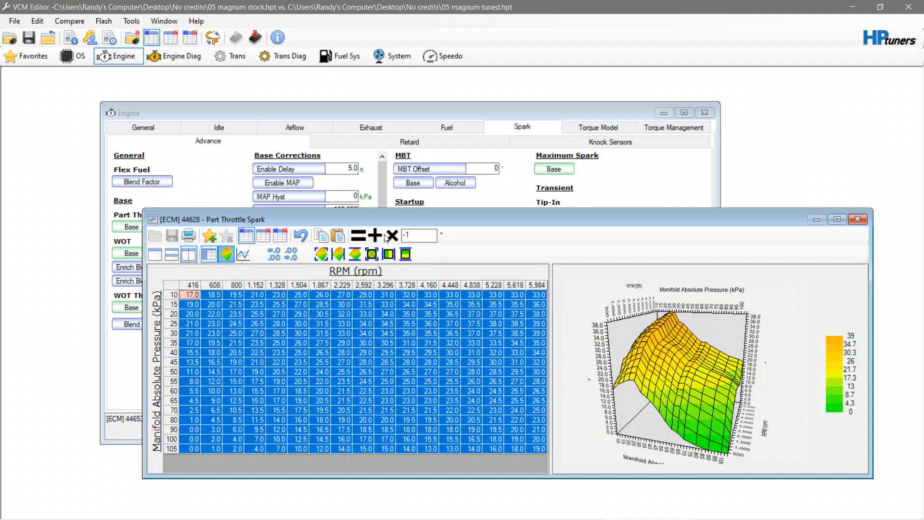
click(323, 260)
click(324, 260)
click(323, 260)
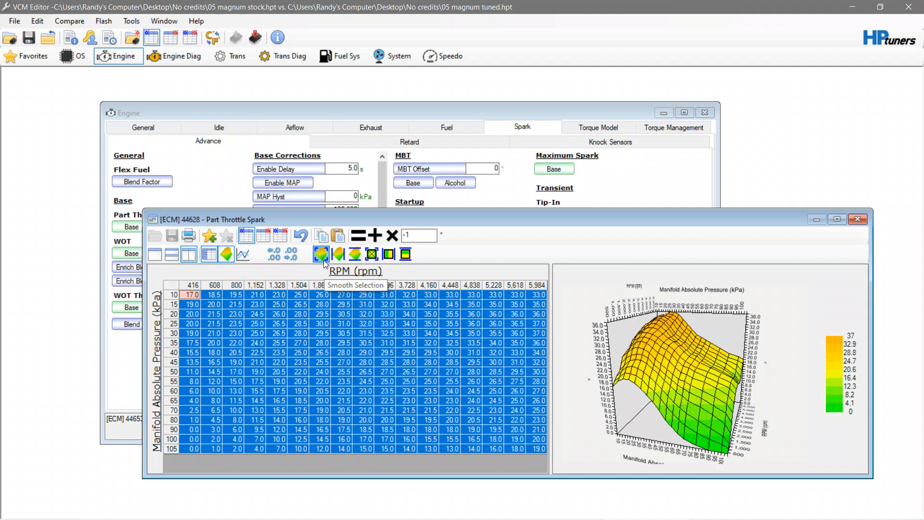
click(438, 363)
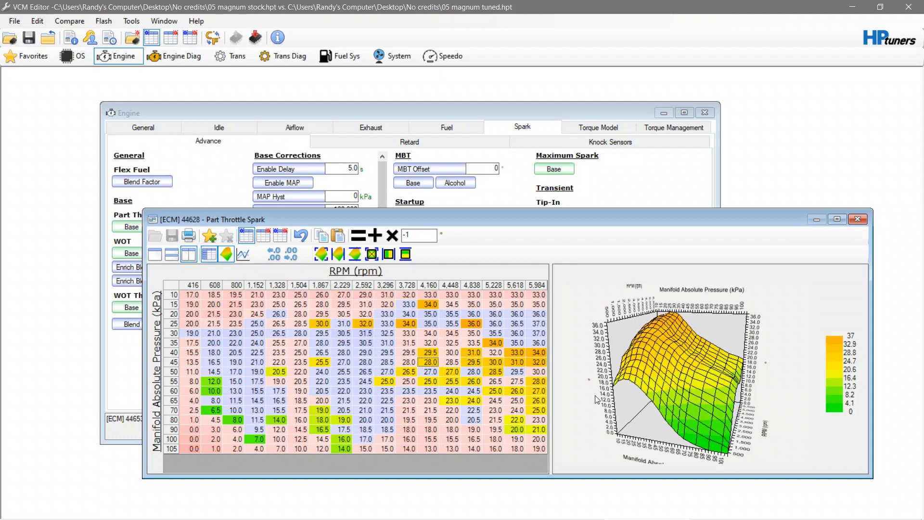
mouse_move(599, 405)
mouse_down()
mouse_move(660, 391)
mouse_move(545, 378)
mouse_move(545, 395)
mouse_move(626, 371)
mouse_move(587, 392)
mouse_up()
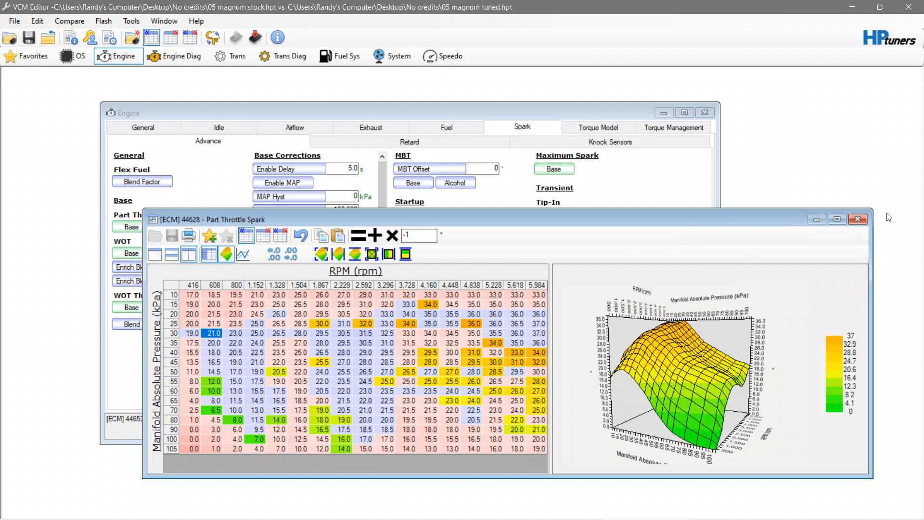
click(865, 222)
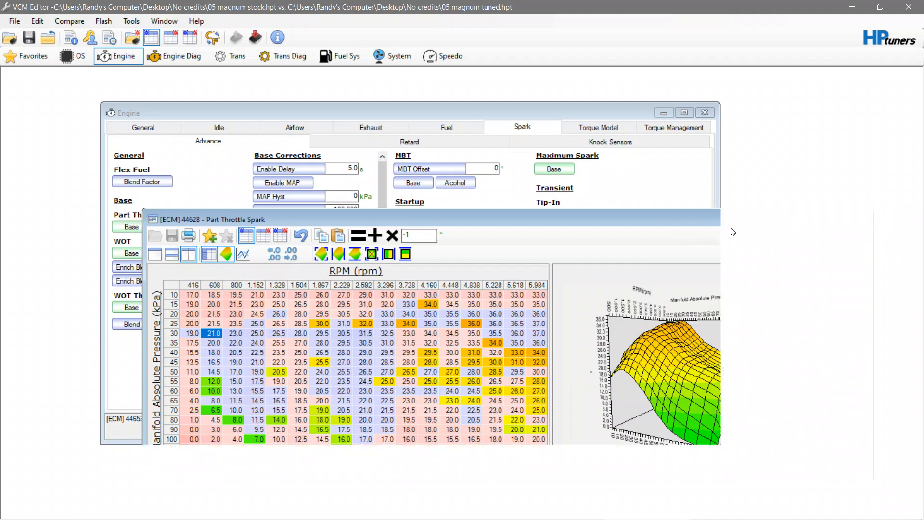
Compare the WOT base spark table with the Part Throttle base table, arranging them to show both grids, and close the Part Throttle table.
click(129, 253)
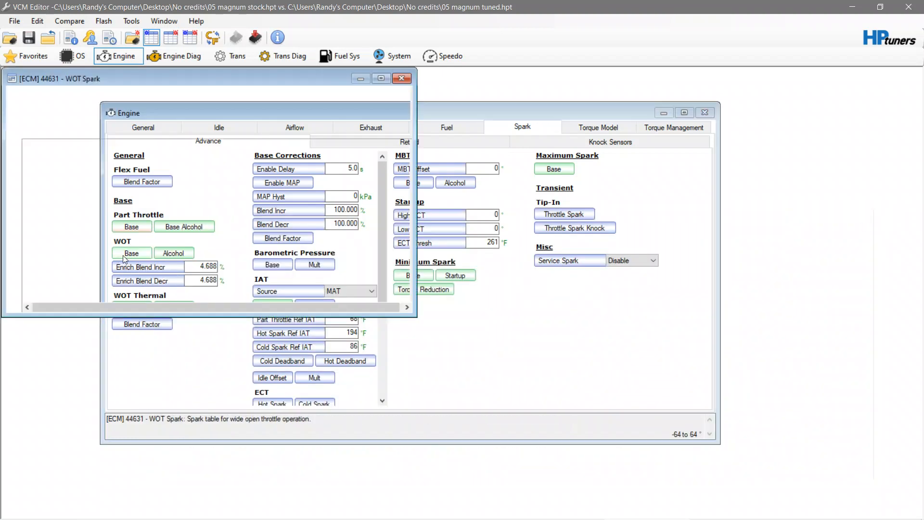
drag(254, 75, 515, 142)
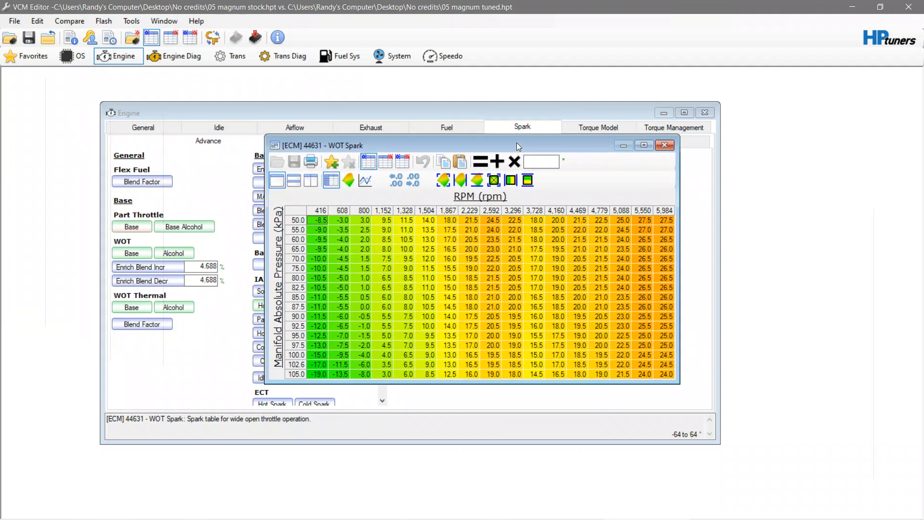
drag(681, 211, 723, 249)
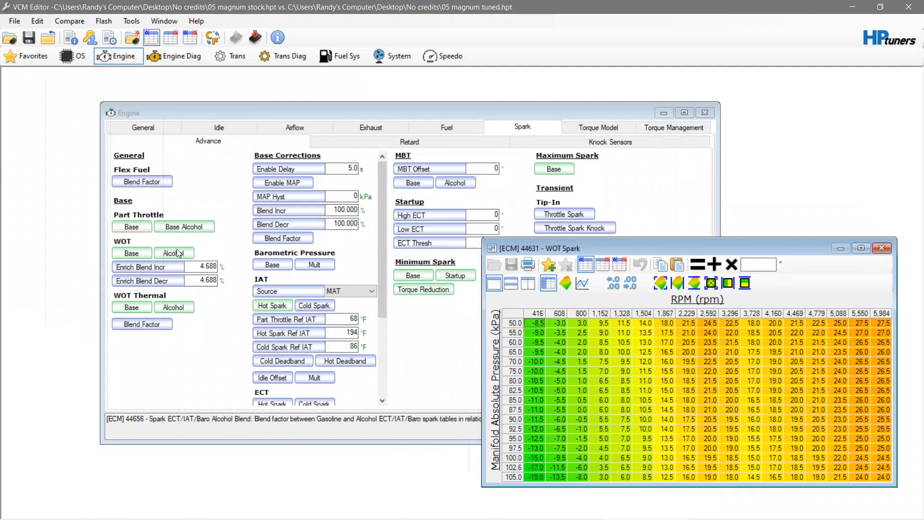
click(139, 225)
click(139, 226)
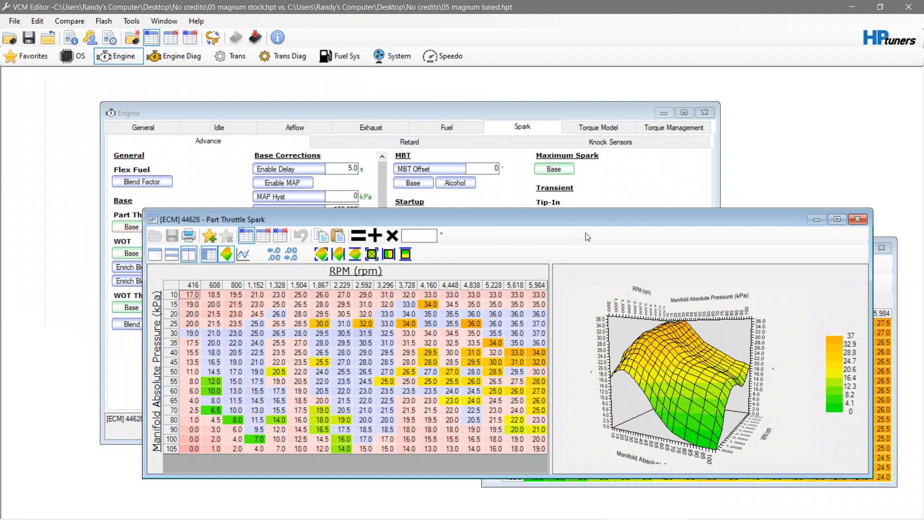
drag(588, 218, 502, 94)
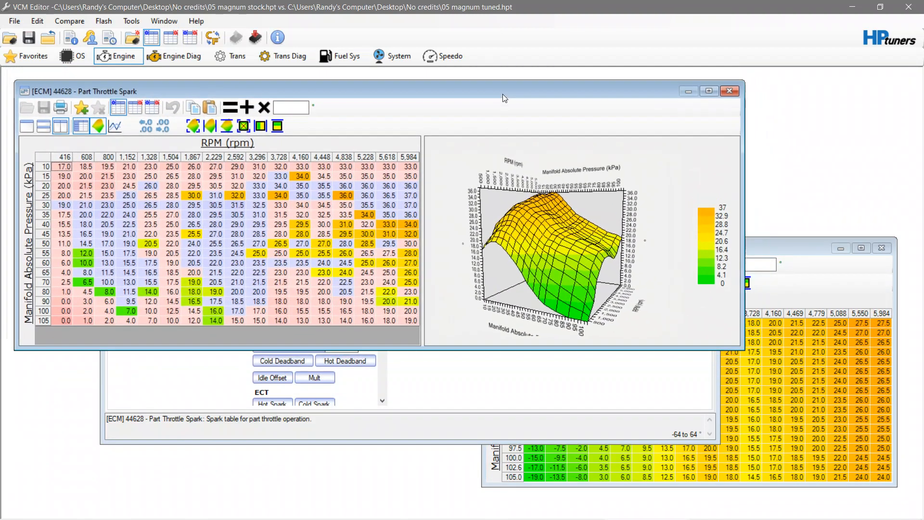
click(773, 246)
mouse_move(773, 246)
mouse_down()
mouse_move(767, 235)
mouse_move(774, 237)
mouse_up()
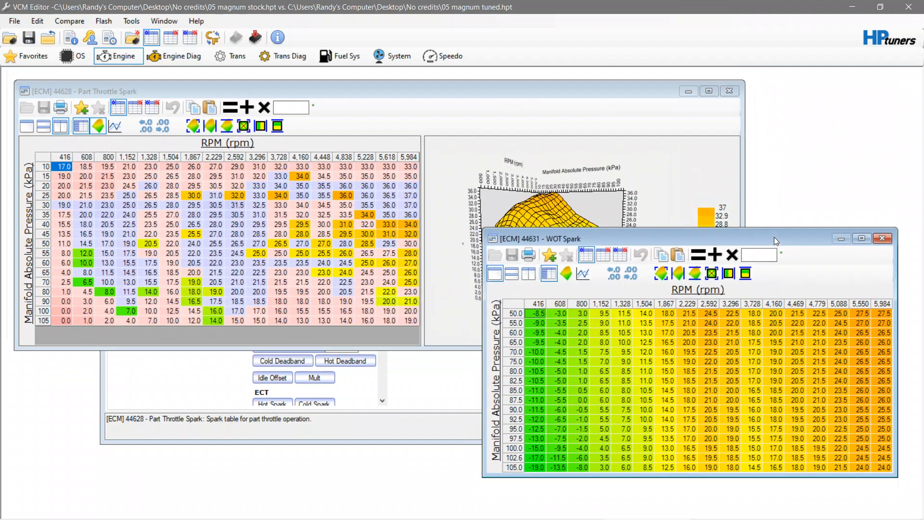
click(729, 93)
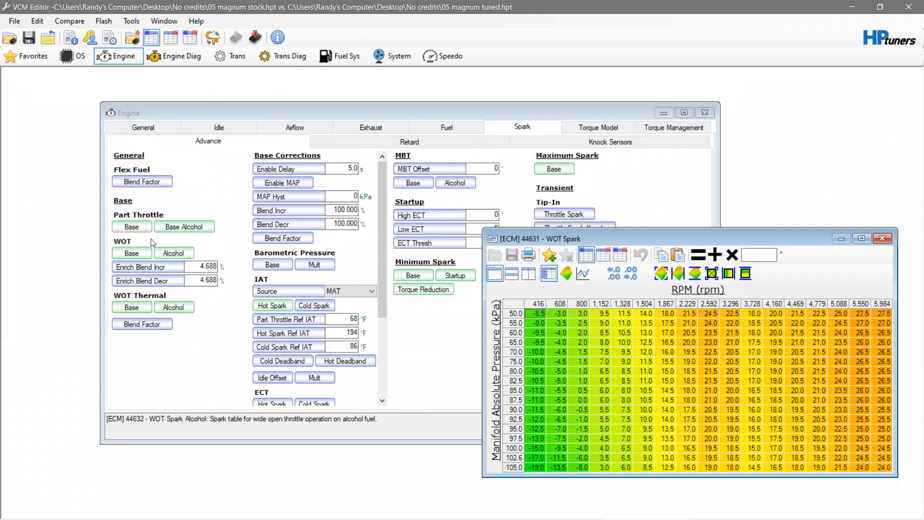
Copy the Part Throttle base spark table and paste it into the WOT Spark table from the 416 RPM, 50 kPa cell.
right_click(137, 230)
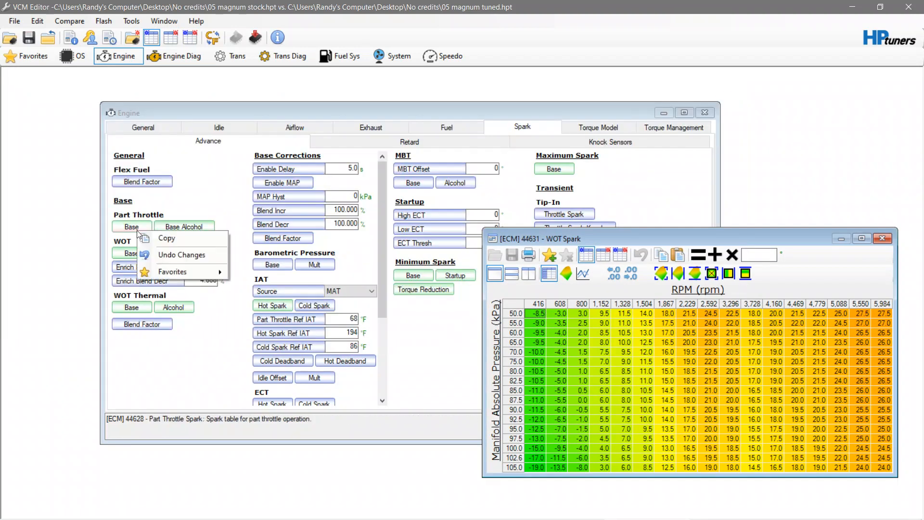
click(153, 239)
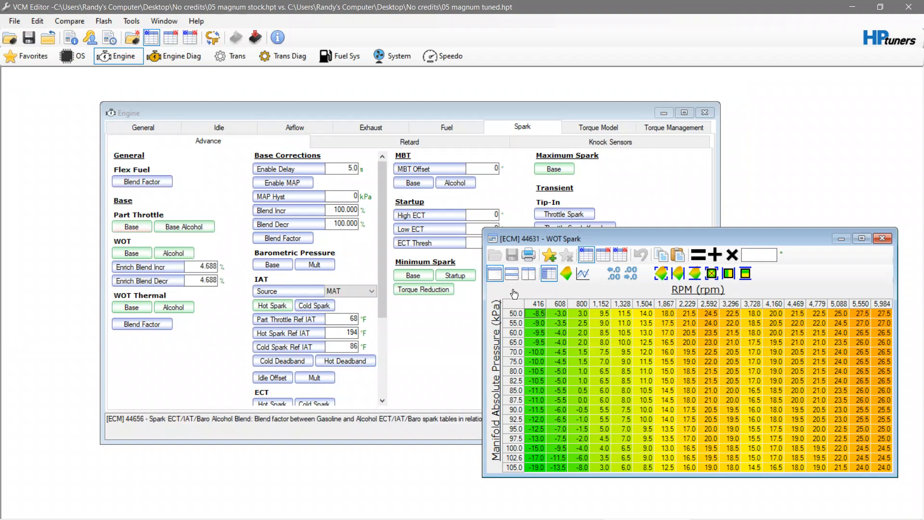
click(535, 323)
right_click(536, 315)
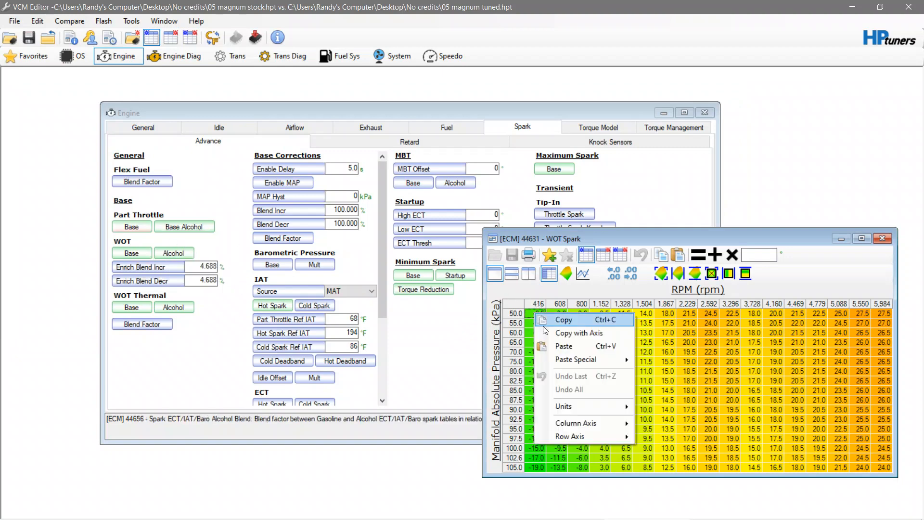
click(550, 345)
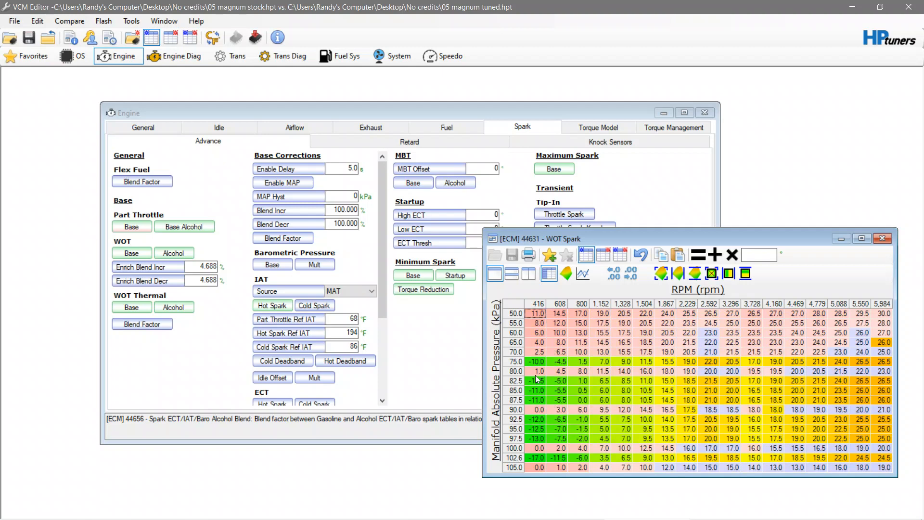
Interpolate the WOT Spark rows vertically over 70–80, 80–90, 90–100 and 100–105 kPa to fill in the unpasted rows.
drag(522, 373, 524, 357)
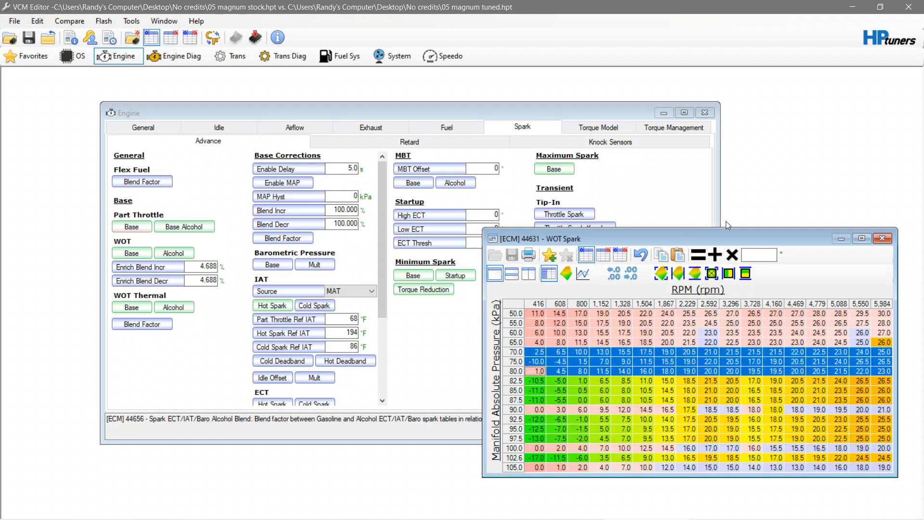
click(745, 273)
drag(522, 374, 521, 453)
click(750, 275)
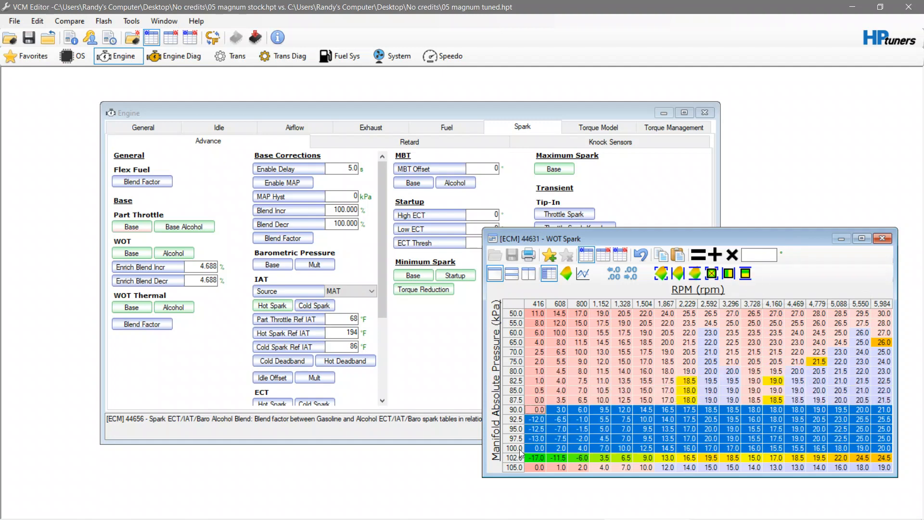
click(745, 273)
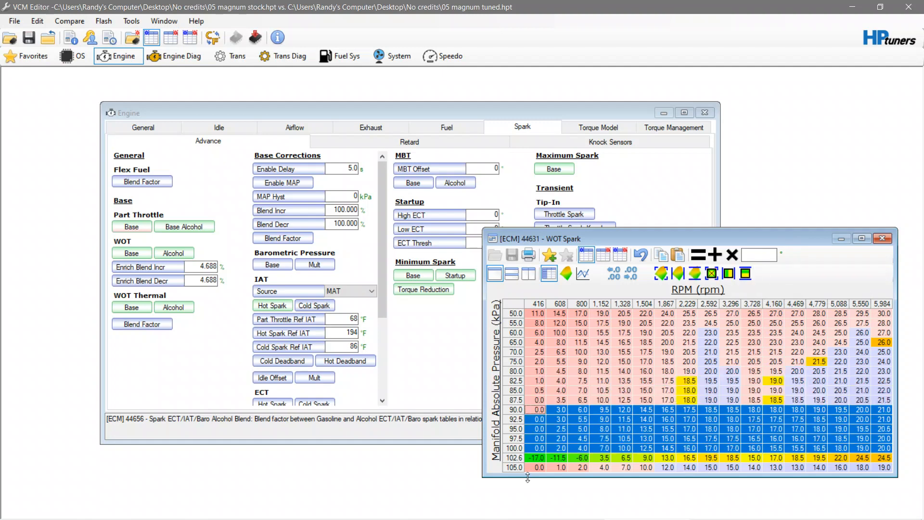
drag(518, 448, 518, 468)
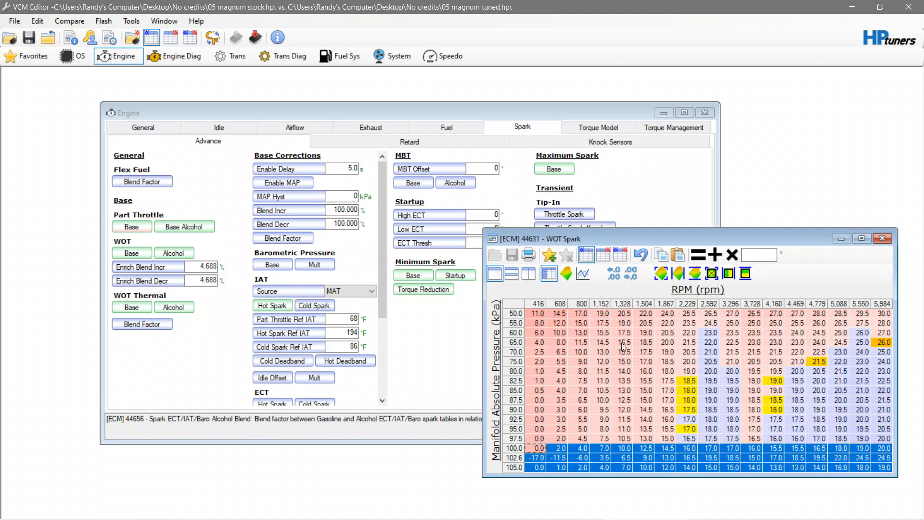
click(745, 273)
click(667, 391)
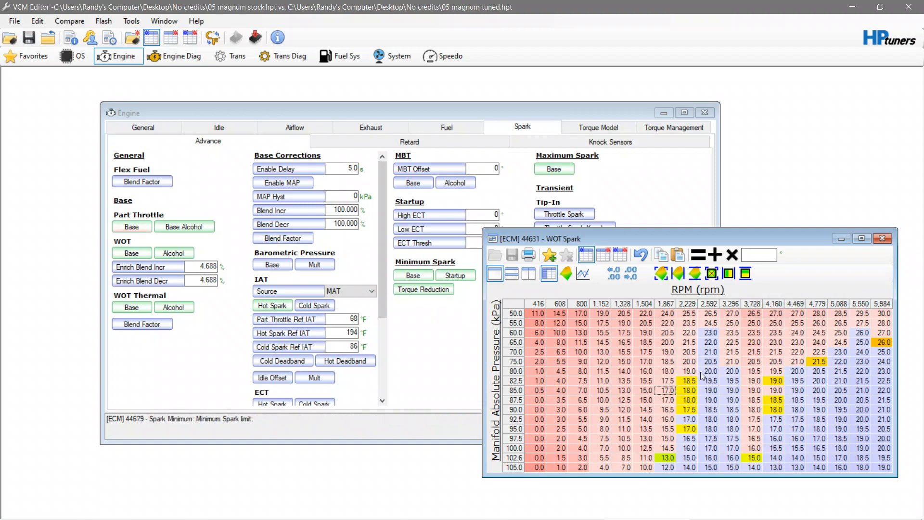
Show the WOT Spark table as a 3D chart and undo all the interpolation and pasted values.
click(566, 273)
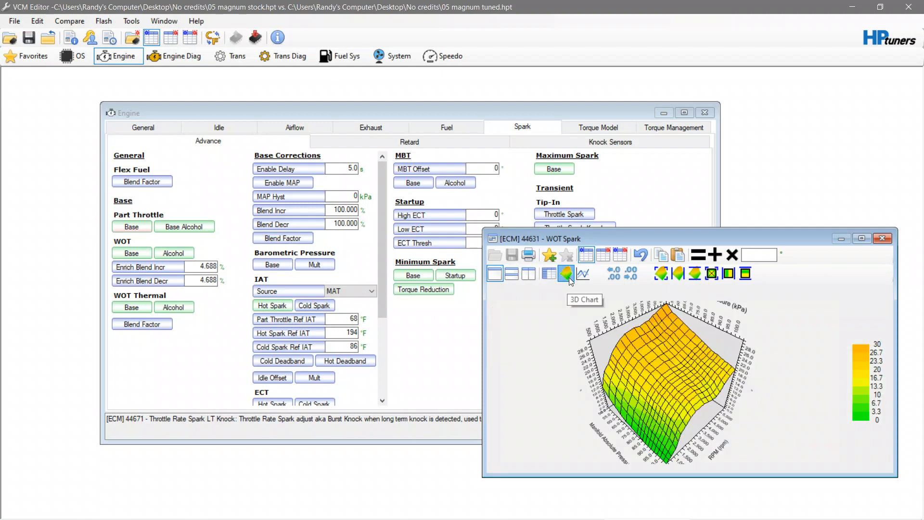
drag(757, 397, 770, 353)
click(641, 255)
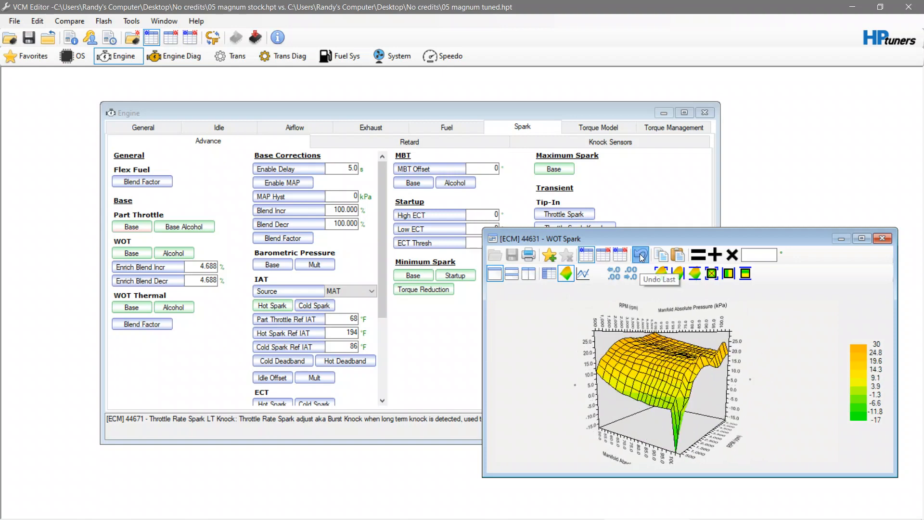
click(641, 256)
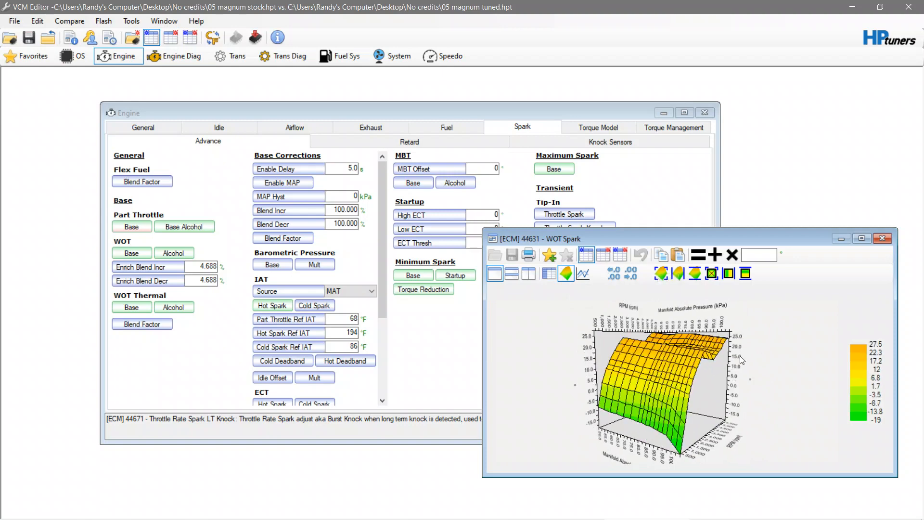
drag(741, 356, 713, 408)
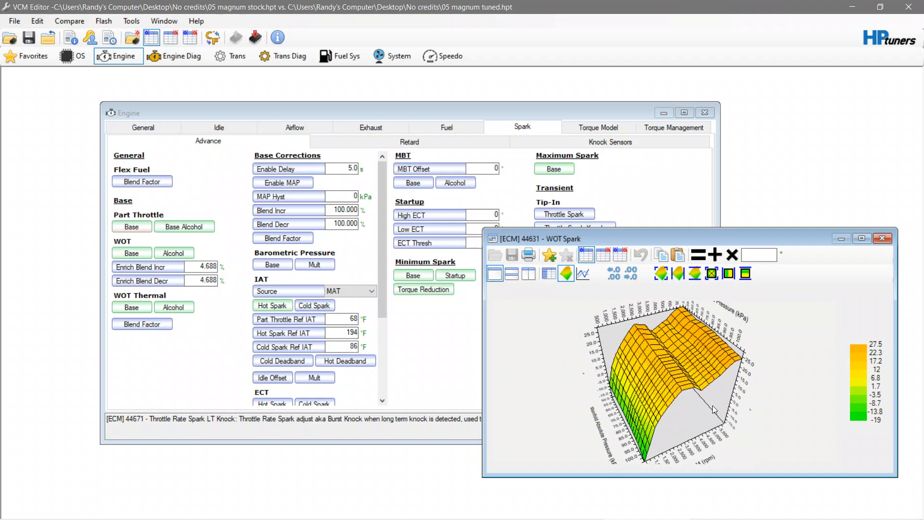
Close the WOT Spark table, paste the copied Part Throttle values into the WOT Thermal base table, and move its window aside.
click(883, 239)
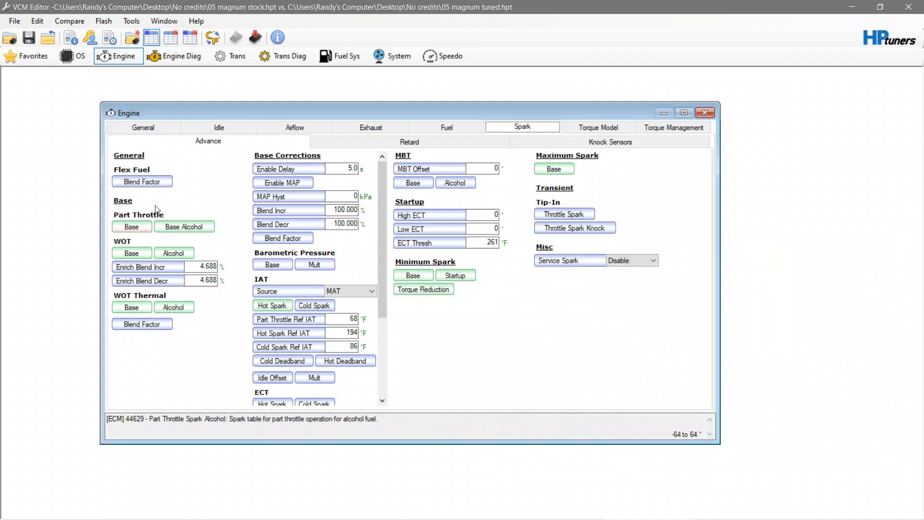
click(131, 307)
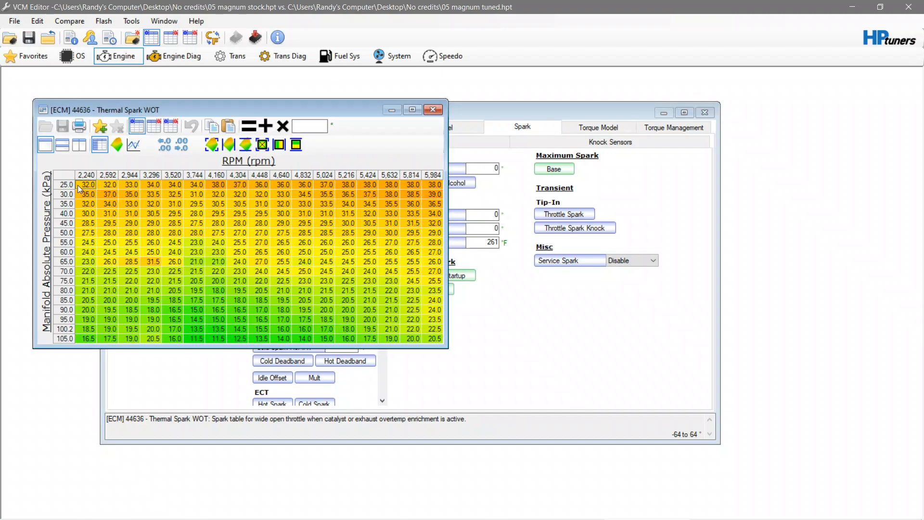
right_click(83, 186)
click(120, 216)
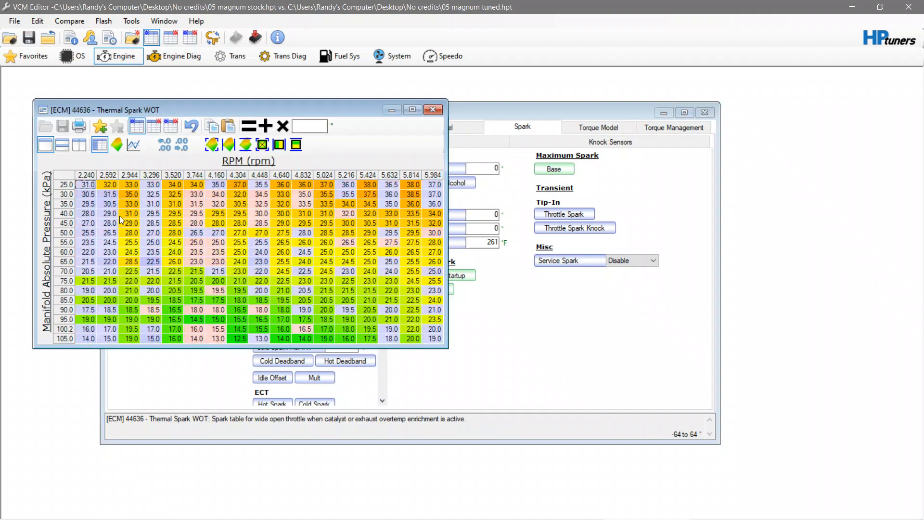
drag(192, 115, 469, 161)
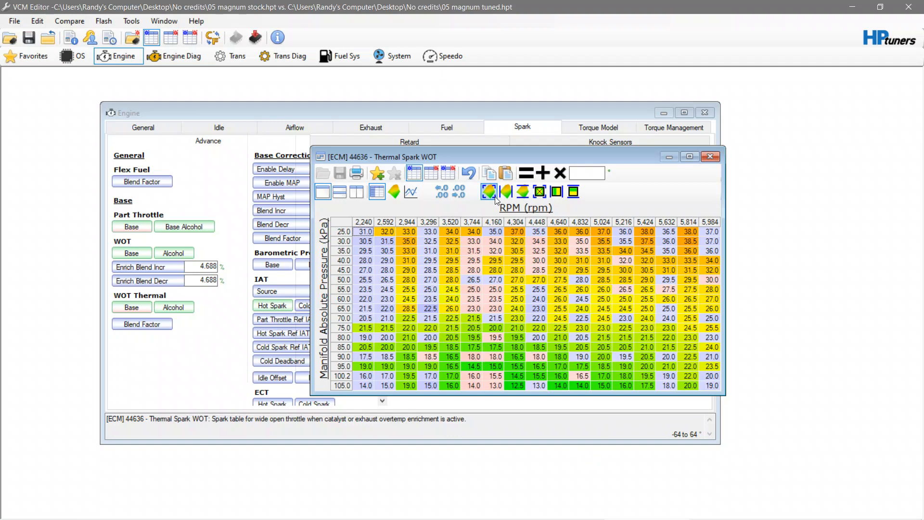
drag(507, 157, 700, 255)
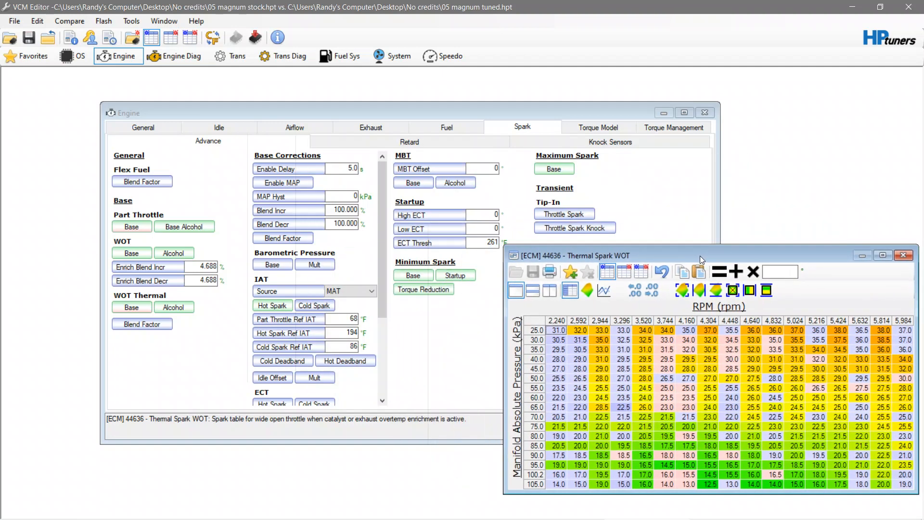
Copy all Manifold Absolute Pressure axis values, 10 to 105 kPa, from the Part Throttle base spark table.
click(141, 227)
click(142, 226)
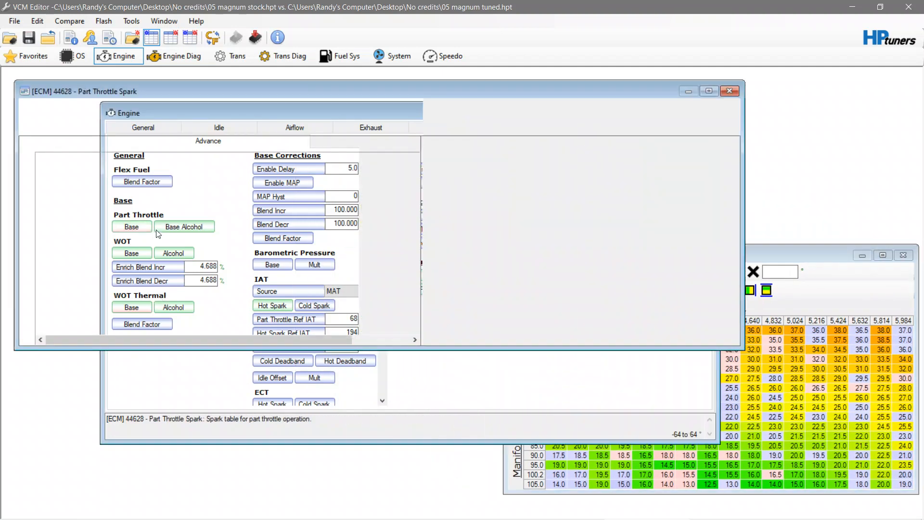
click(29, 223)
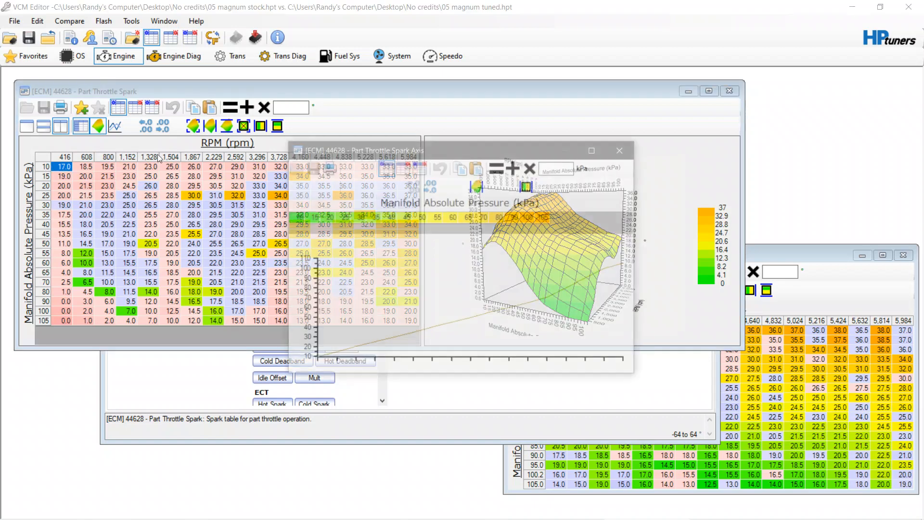
drag(296, 219, 702, 227)
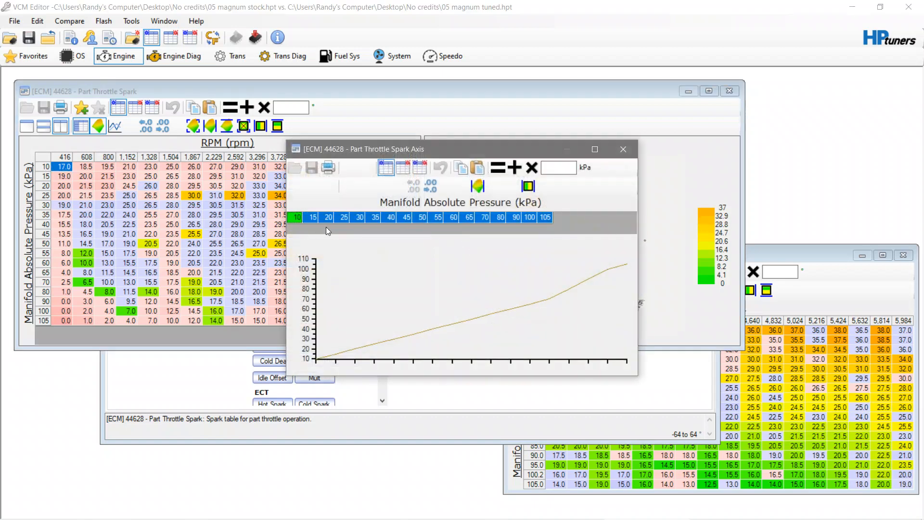
right_click(294, 221)
click(322, 226)
click(634, 150)
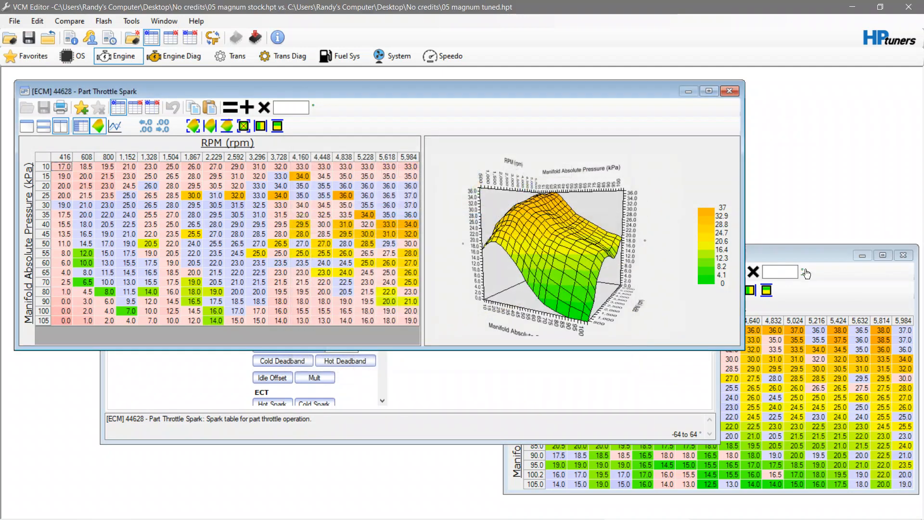
Paste the copied pressure values over the Manifold Absolute Pressure axis of the Thermal Spark WOT table, starting at its first breakpoint.
click(626, 363)
click(514, 429)
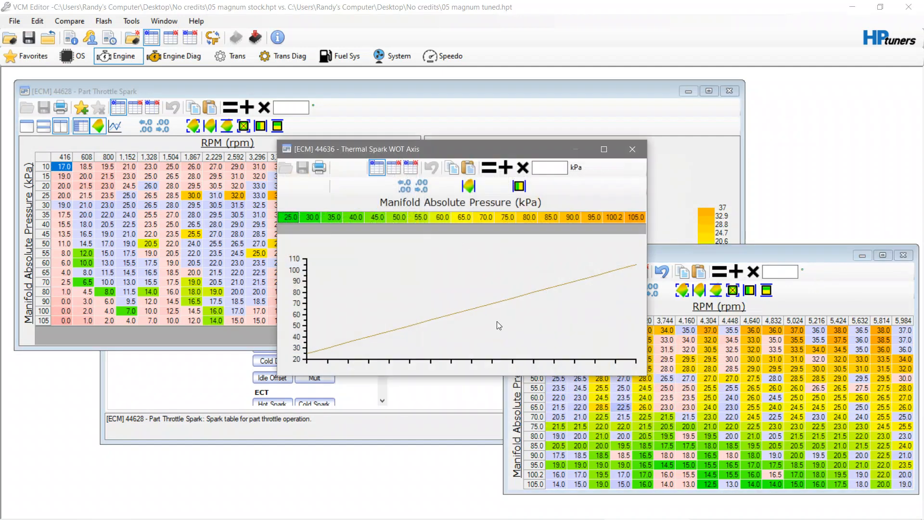
right_click(284, 220)
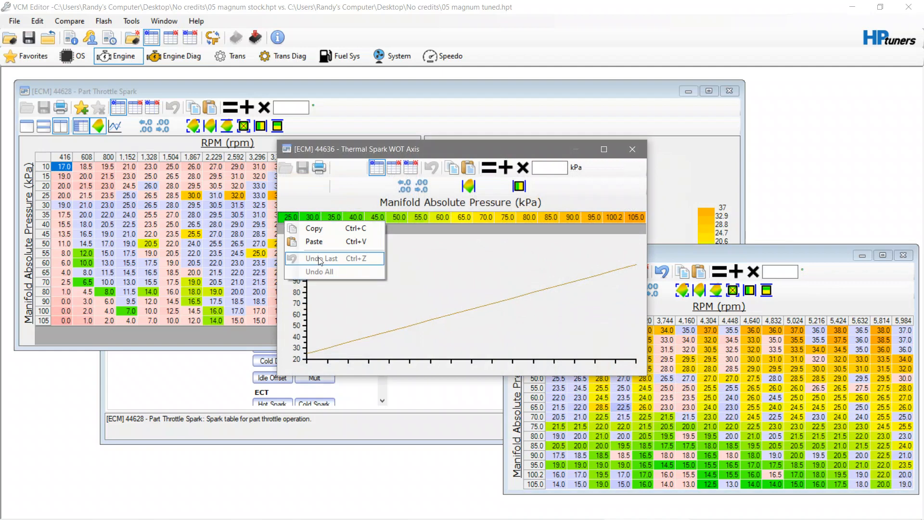
click(308, 239)
click(632, 150)
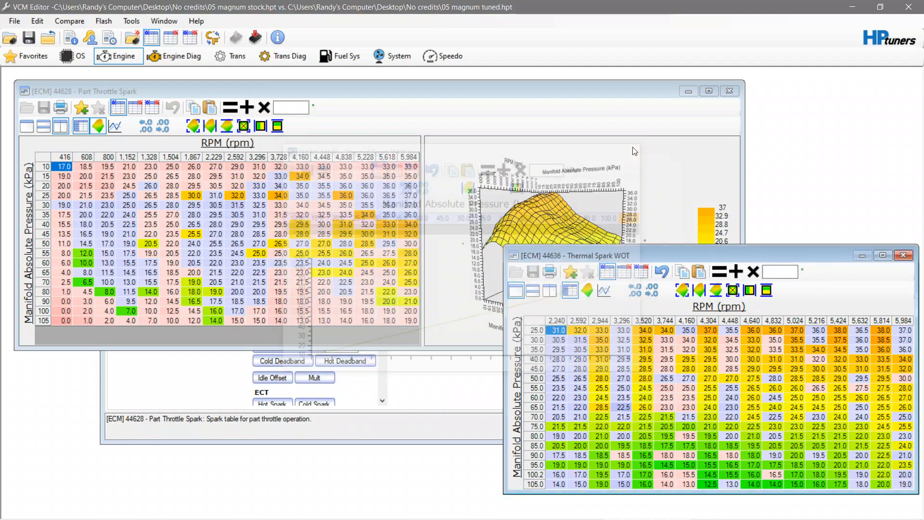
Copy all RPM axis values, 416 to 5,984, from the Part Throttle Spark table.
click(239, 145)
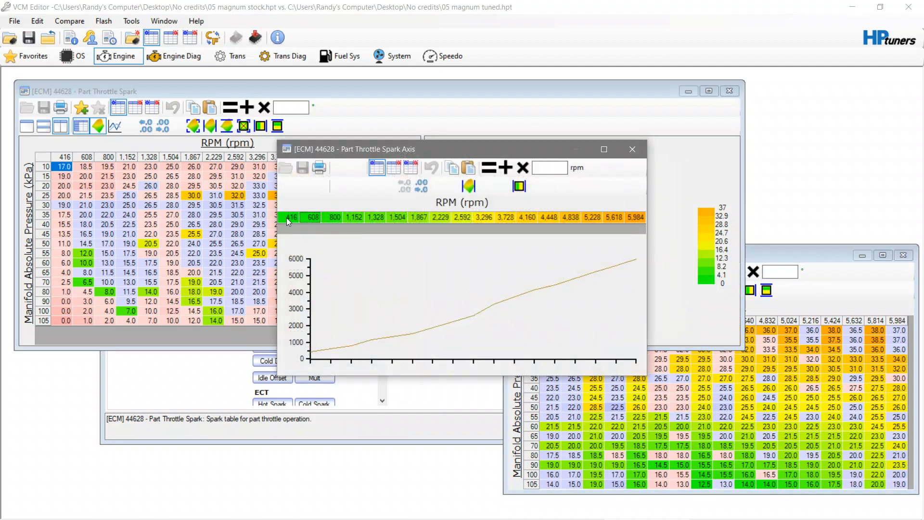
drag(287, 217, 767, 245)
right_click(289, 218)
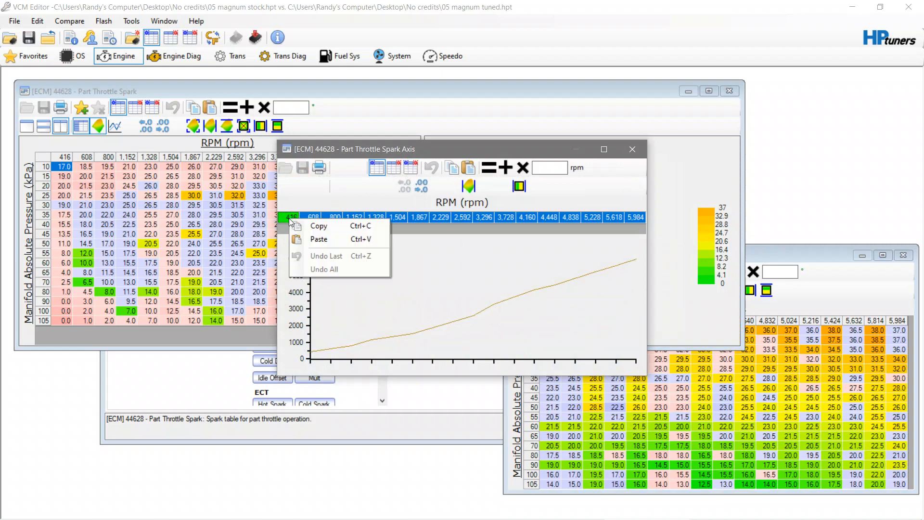
click(308, 225)
click(785, 300)
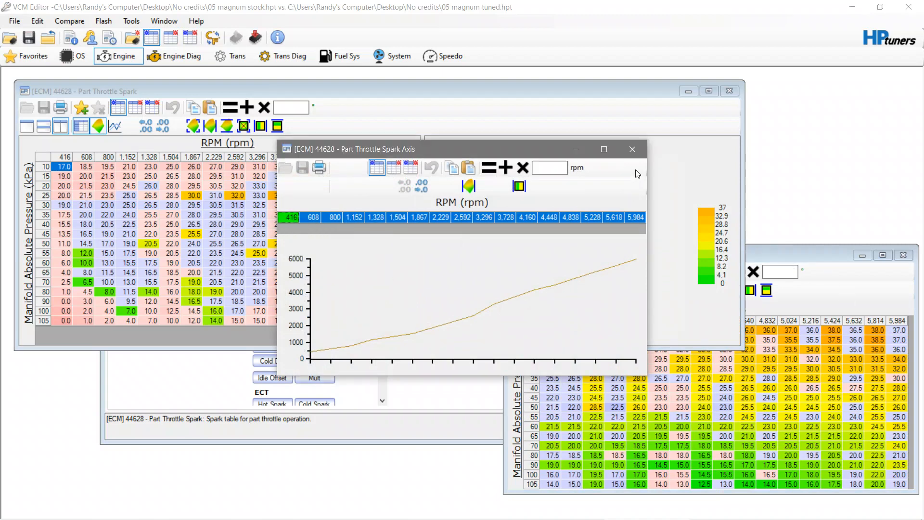
click(637, 152)
Paste the copied RPM breakpoints over the Thermal Spark WOT table's RPM axis and close both spark tables.
click(859, 297)
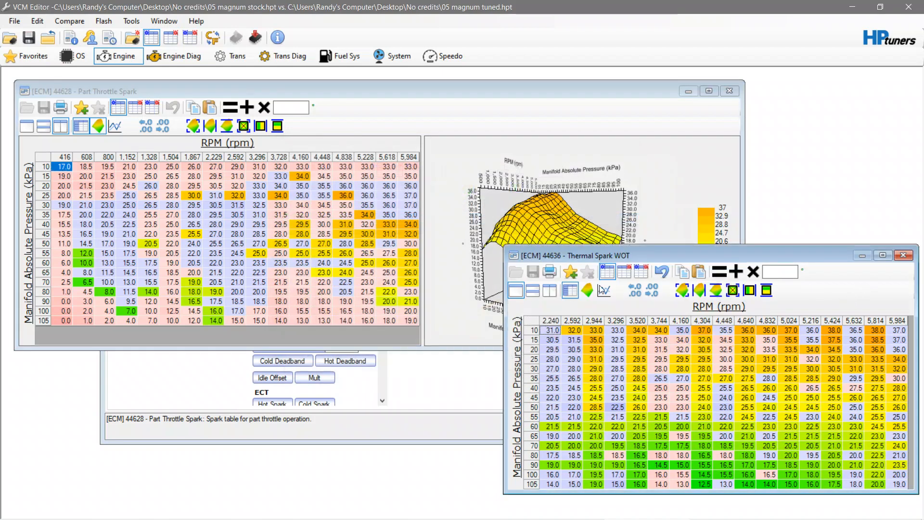
click(728, 306)
click(290, 220)
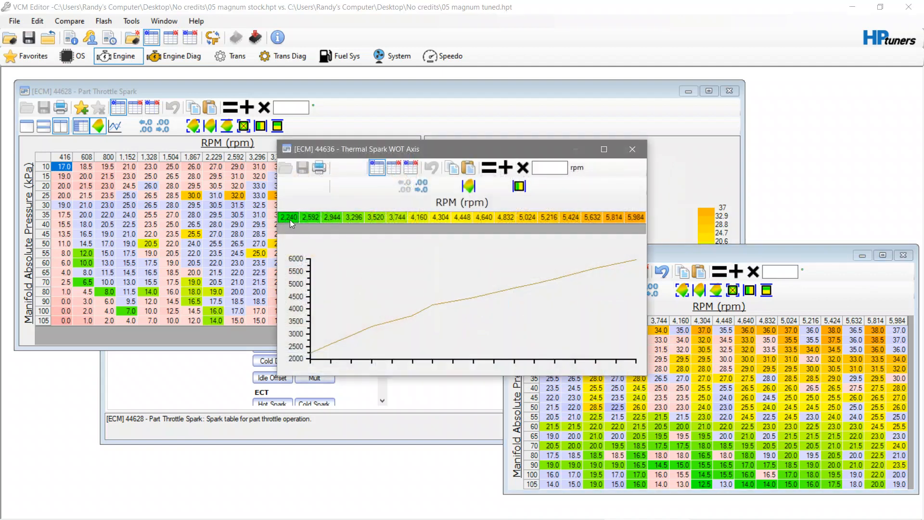
right_click(290, 220)
click(331, 243)
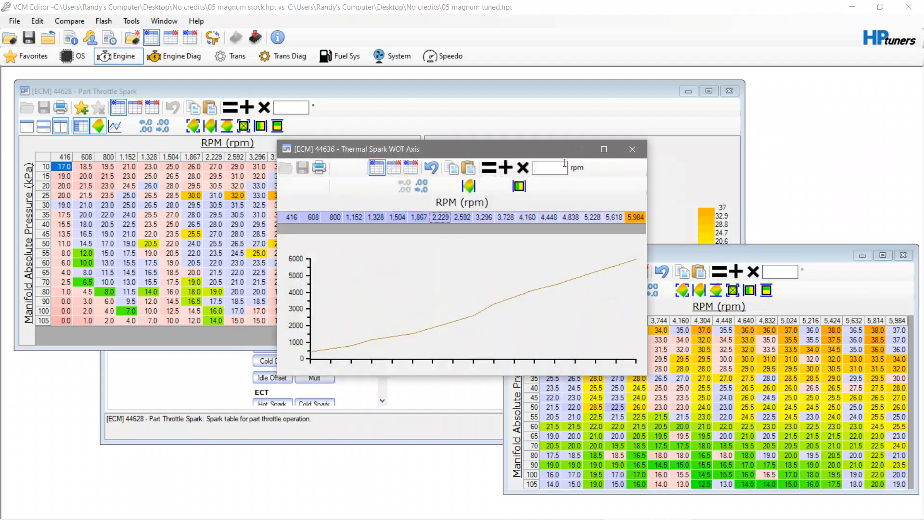
click(632, 149)
click(904, 255)
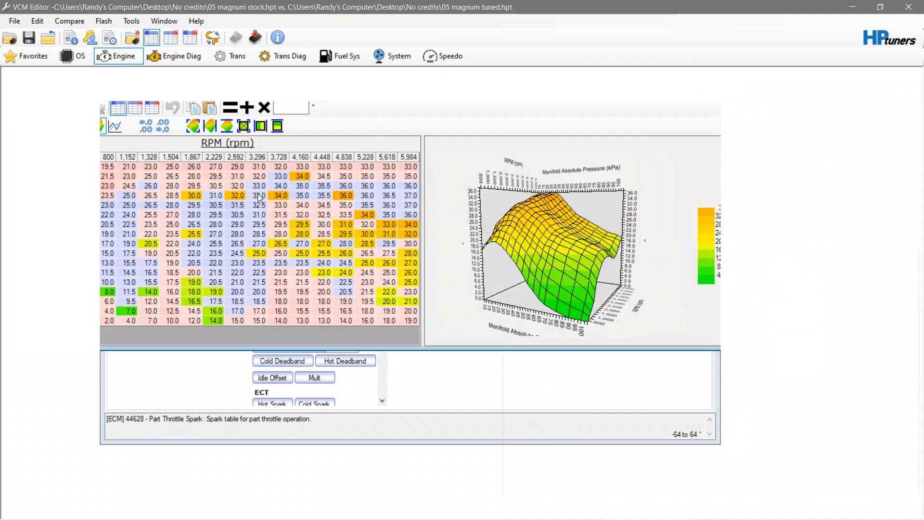
click(730, 91)
Copy the Part Throttle base table and paste it into the WOT Thermal base table from the 416 RPM, 10 kPa cell.
right_click(135, 230)
click(162, 239)
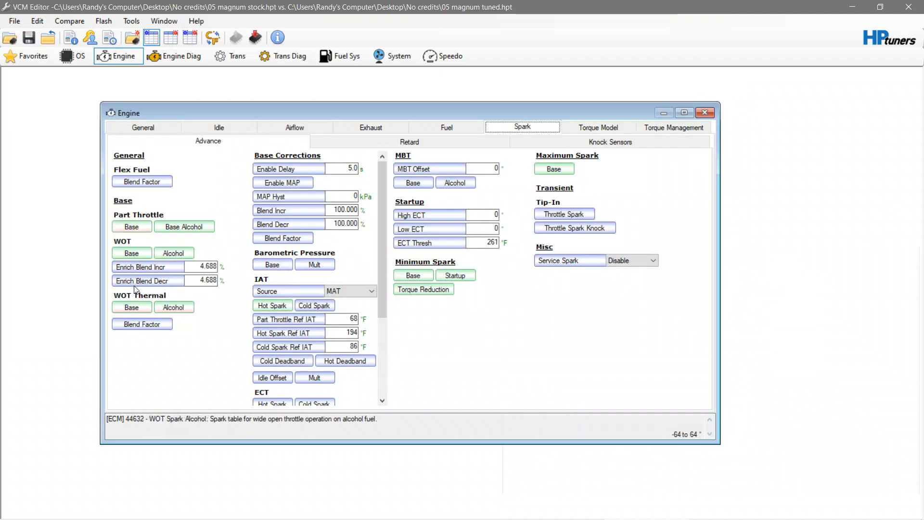
click(131, 307)
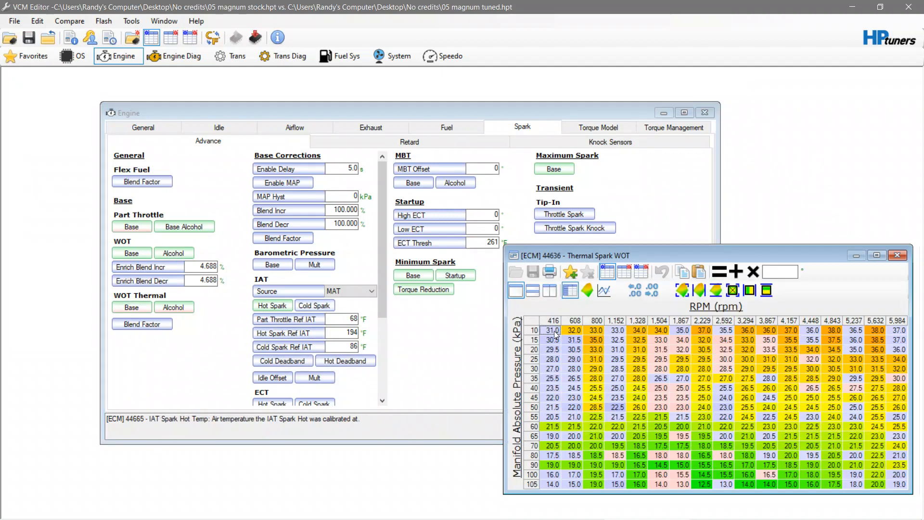
right_click(553, 330)
click(581, 366)
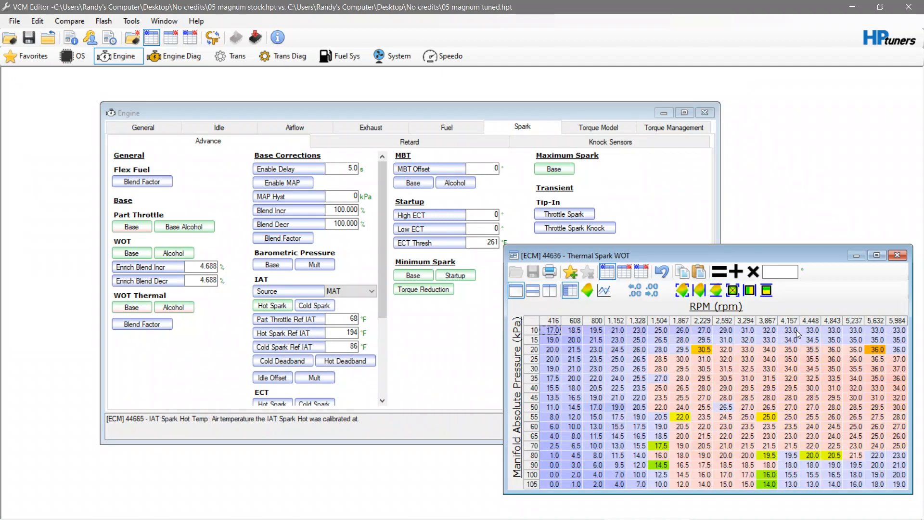
click(790, 370)
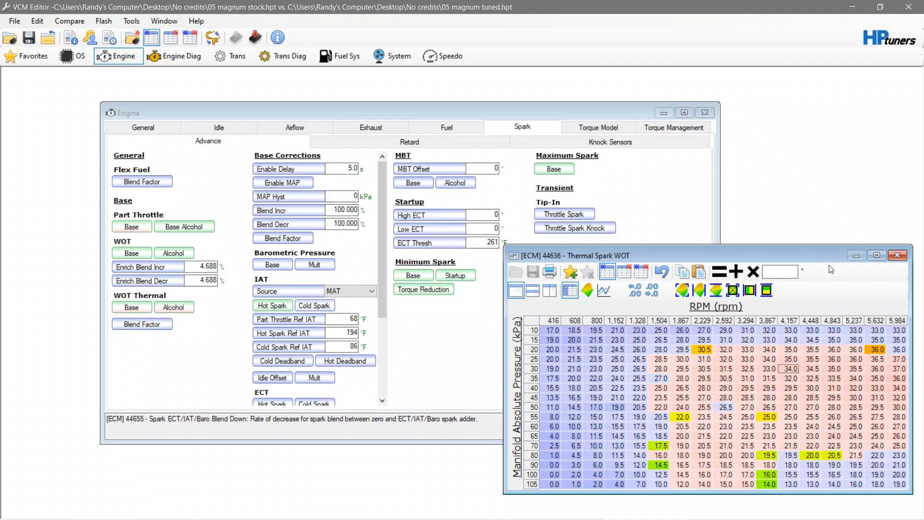
click(899, 256)
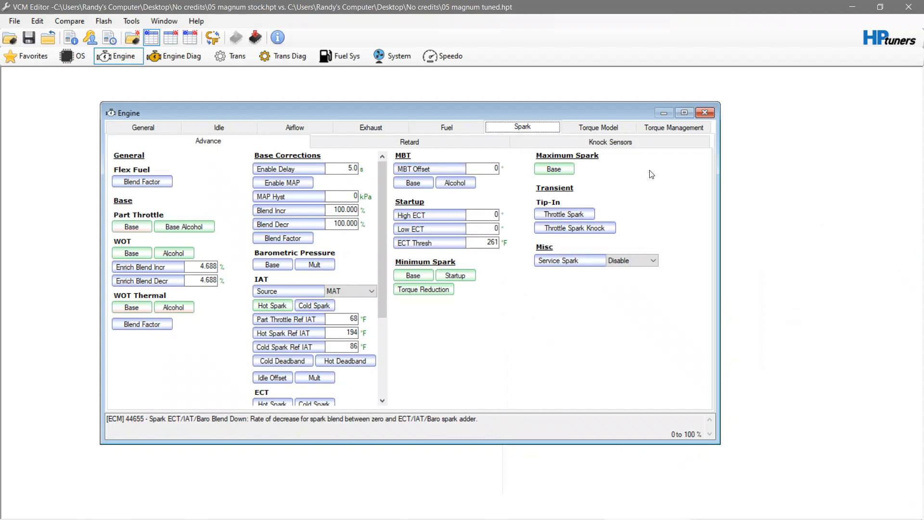
Open the base Minimum Spark table and compare its stock values with those of the tuned file.
click(413, 276)
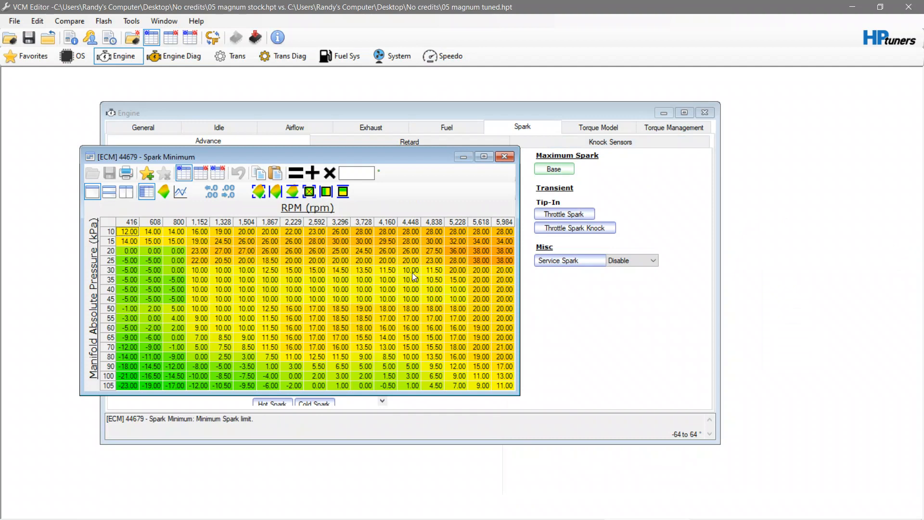
click(201, 173)
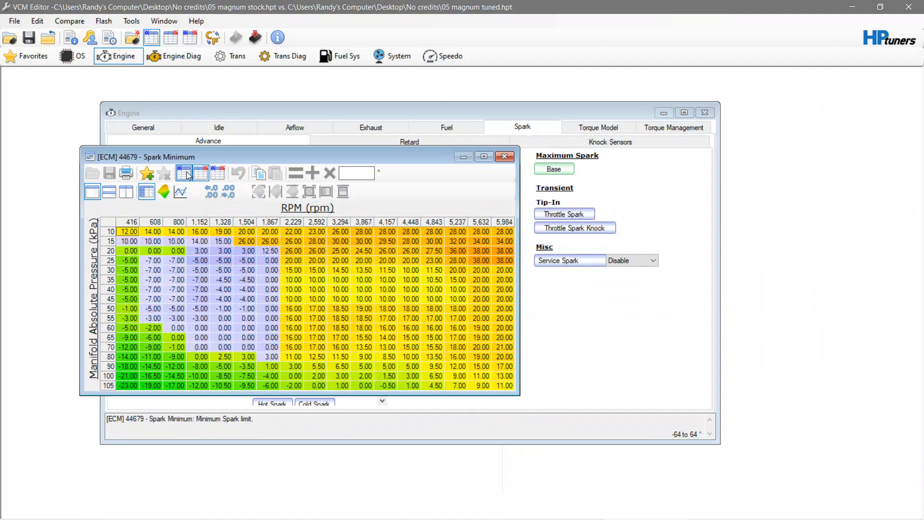
click(187, 174)
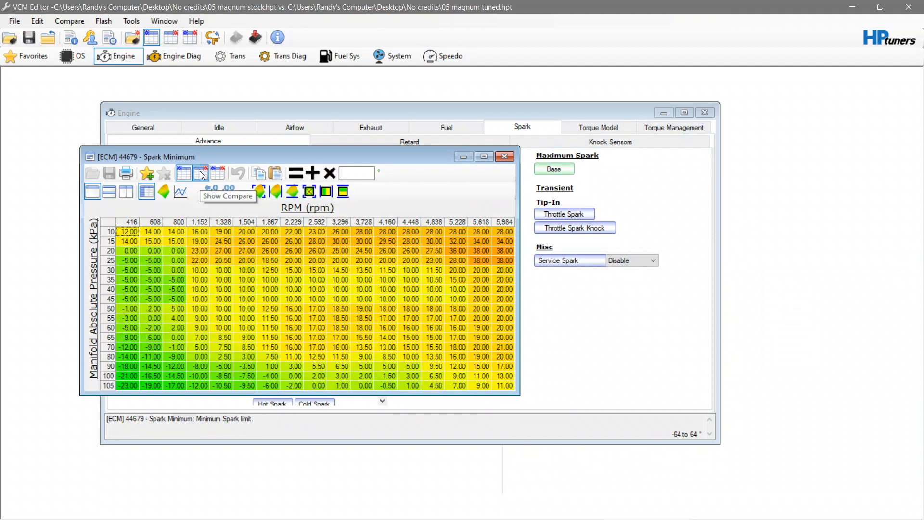
click(201, 174)
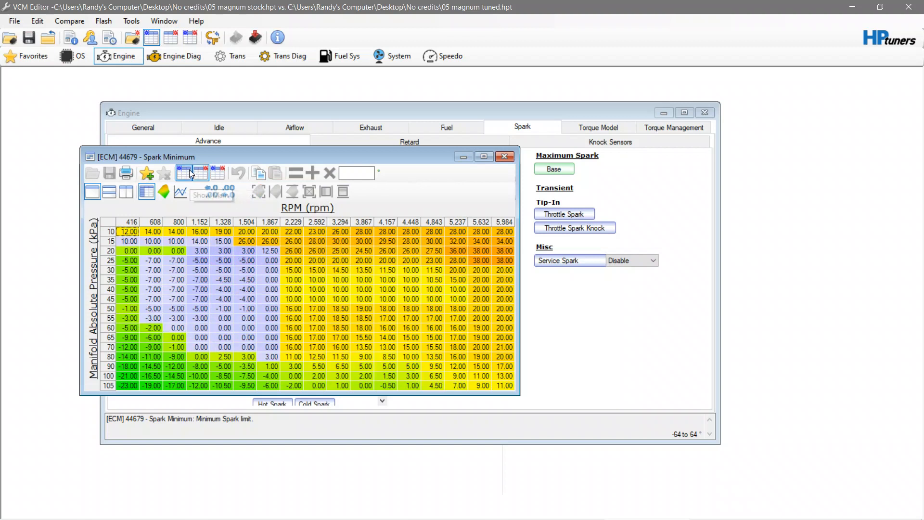
click(190, 175)
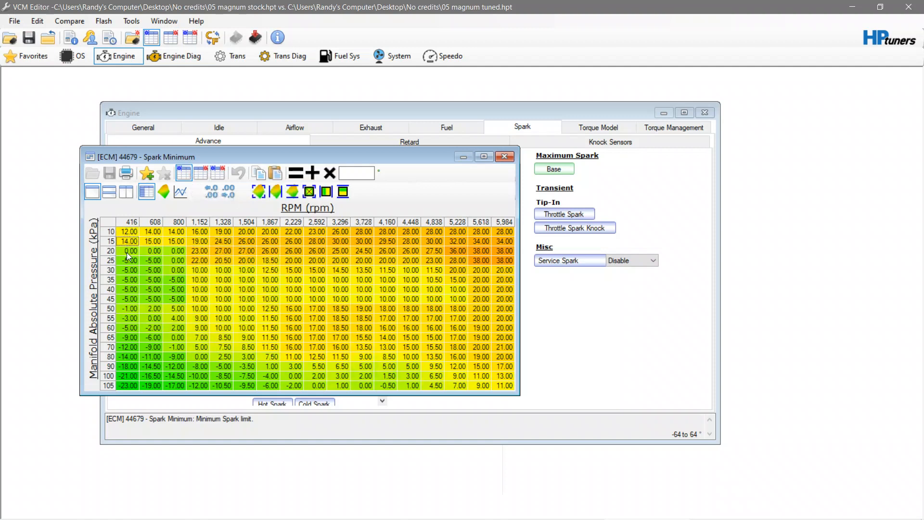
Set the Spark Minimum cells from 416 to 1,152 RPM and 20 to 105 kPa to -20, and close the table.
drag(126, 252, 197, 386)
click(367, 171)
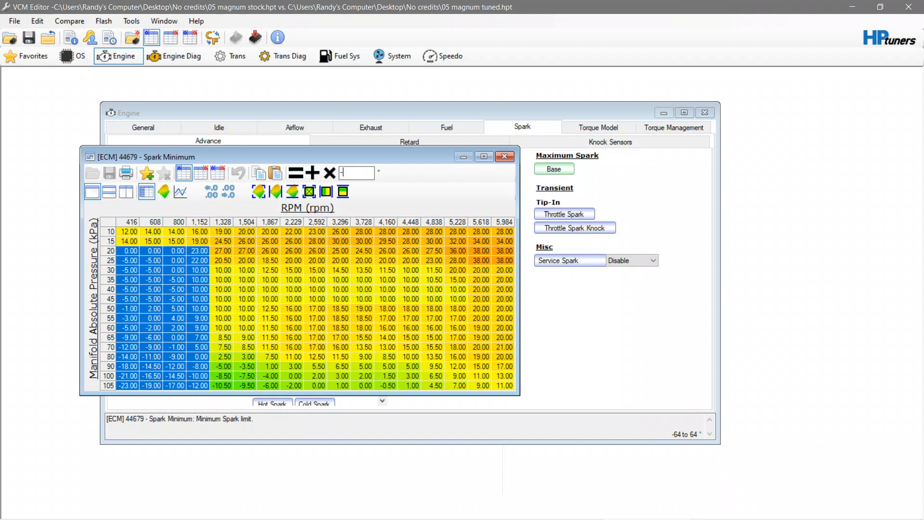
click(296, 172)
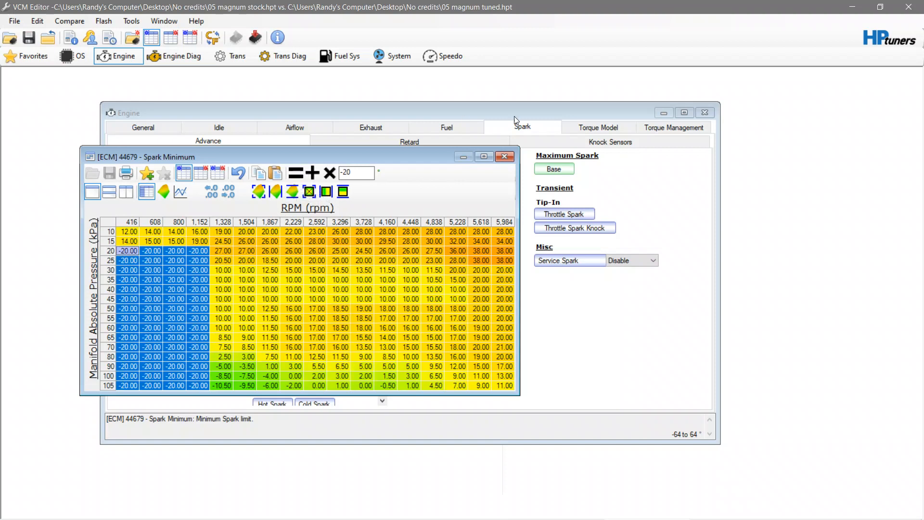
click(507, 157)
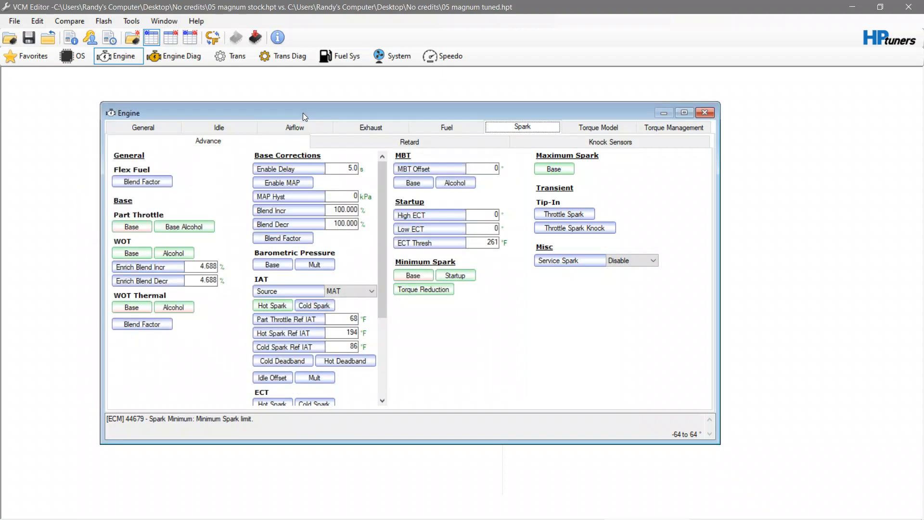
Review the idle RPM settings and the Desired Airflow Minimum table, and close the table.
click(303, 127)
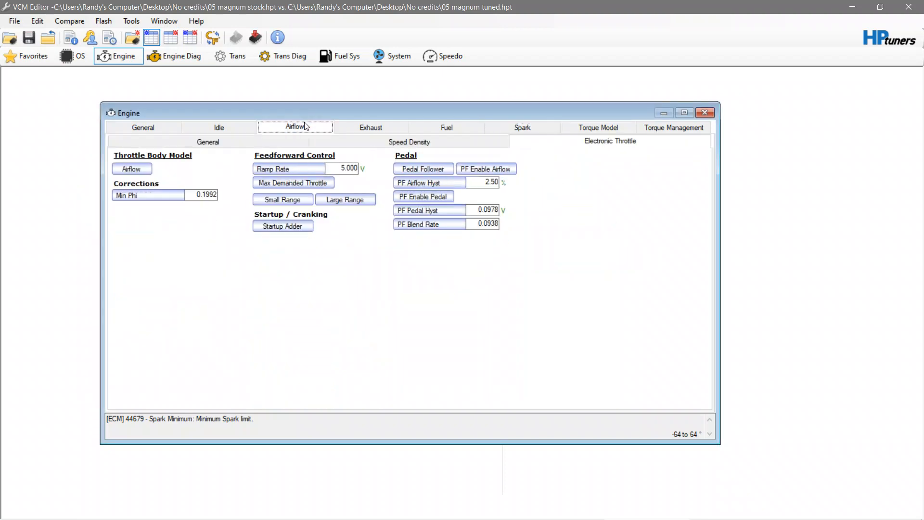
click(217, 127)
click(363, 144)
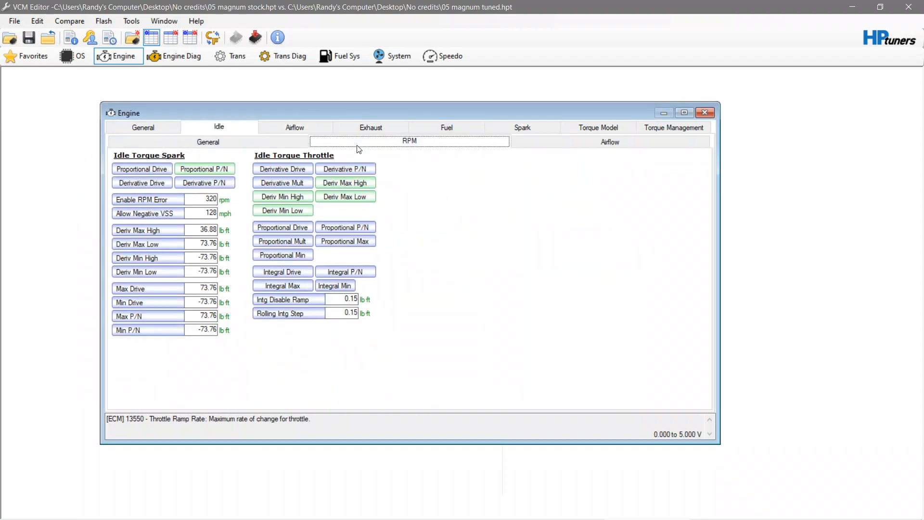
click(286, 143)
click(296, 126)
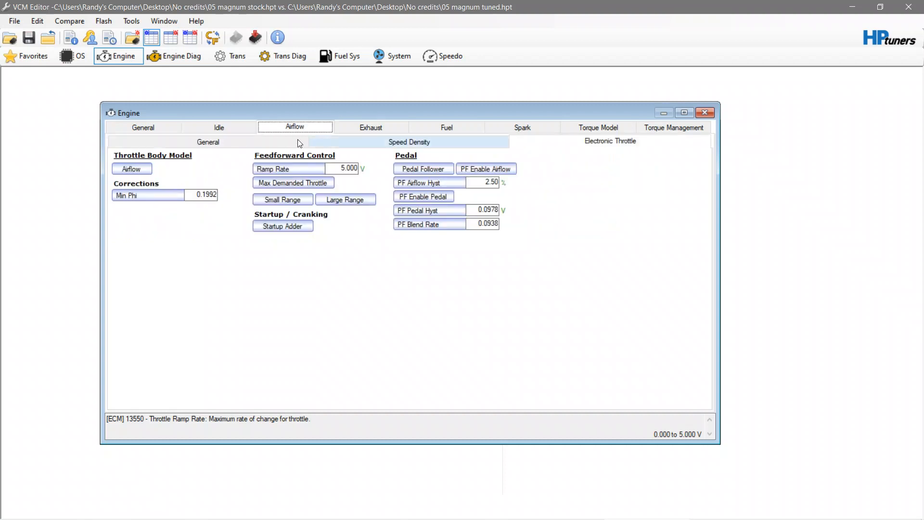
click(208, 141)
click(554, 196)
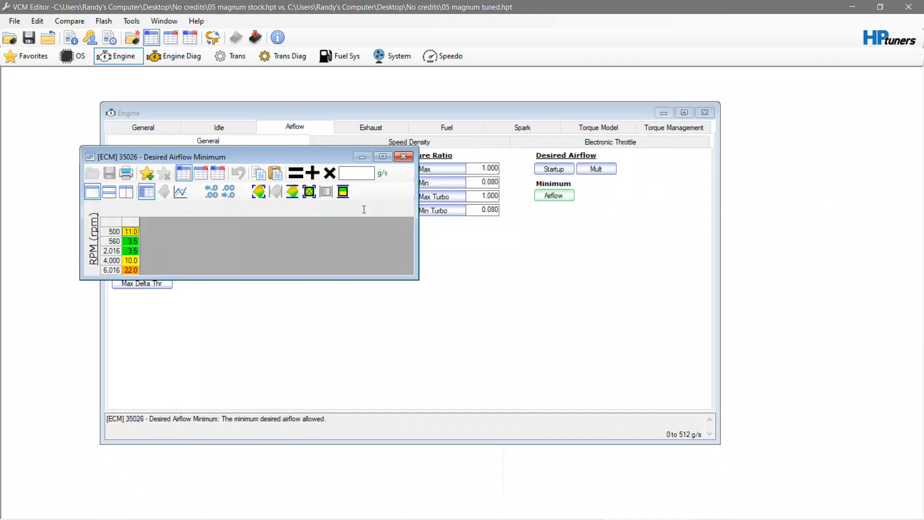
click(132, 241)
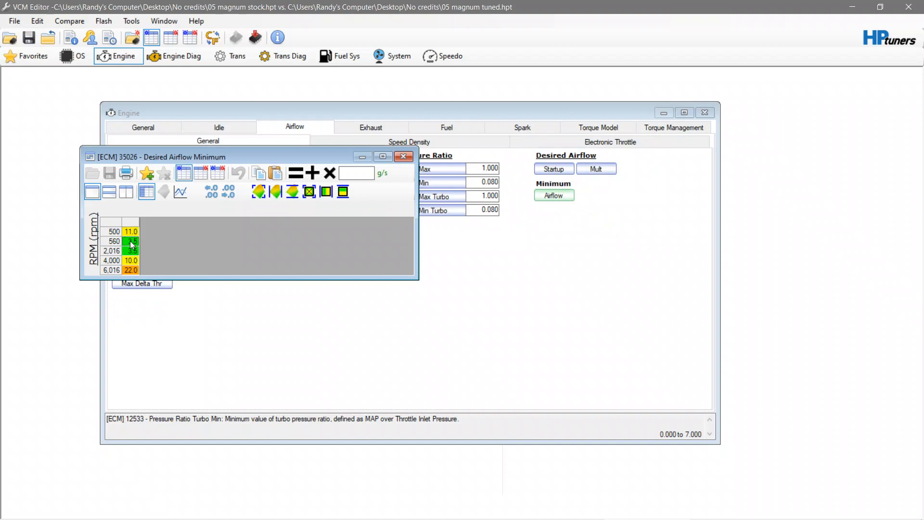
click(409, 157)
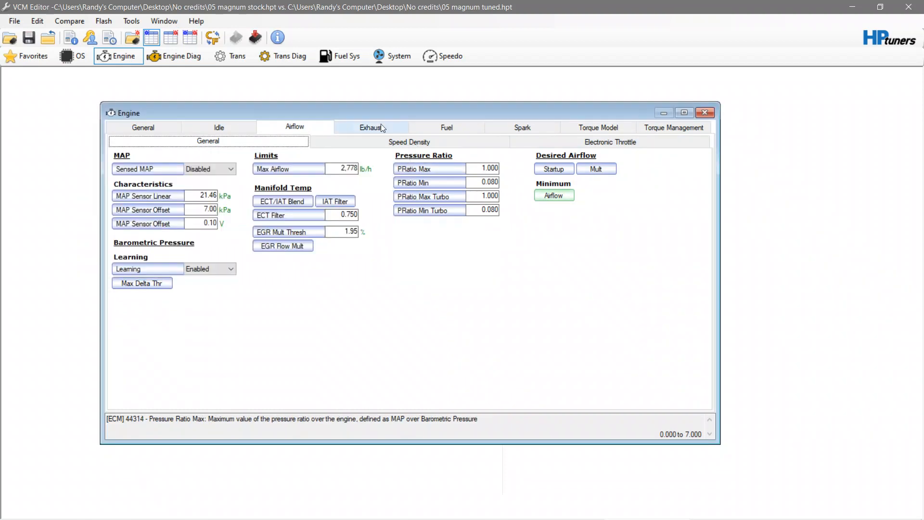
Review the spark knock sensor settings and the Torque Model's monitoring and friction loss settings.
click(378, 126)
click(462, 128)
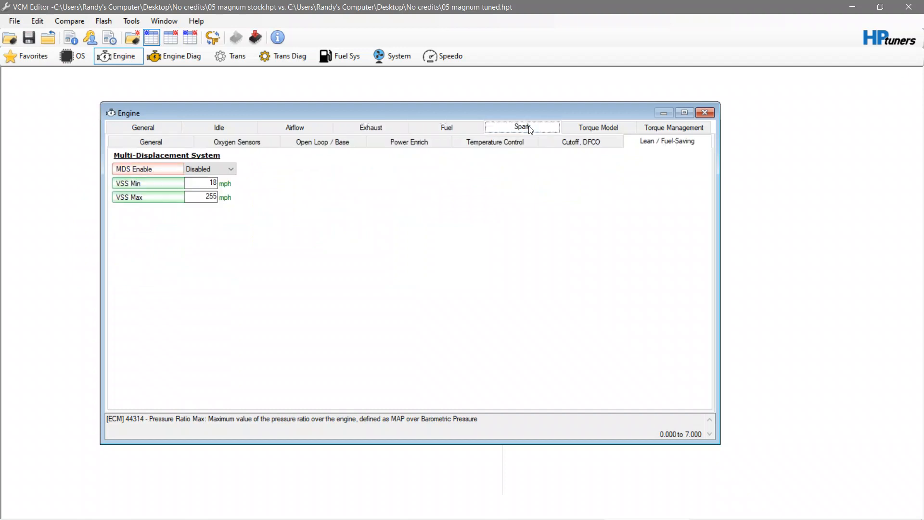
click(522, 126)
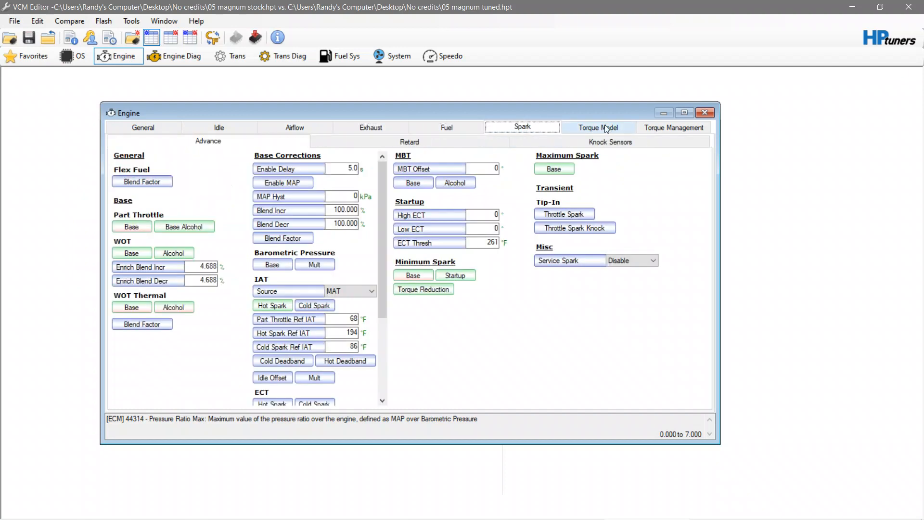
click(498, 143)
click(588, 147)
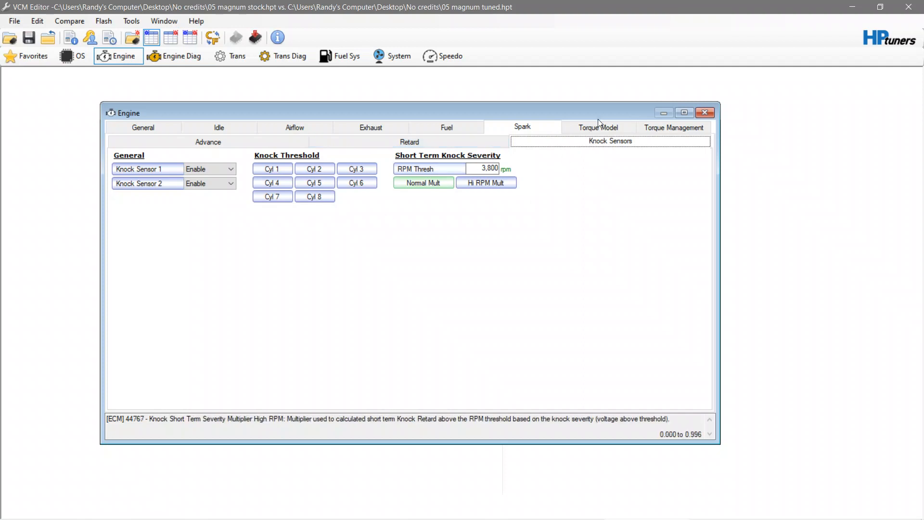
click(597, 124)
click(432, 143)
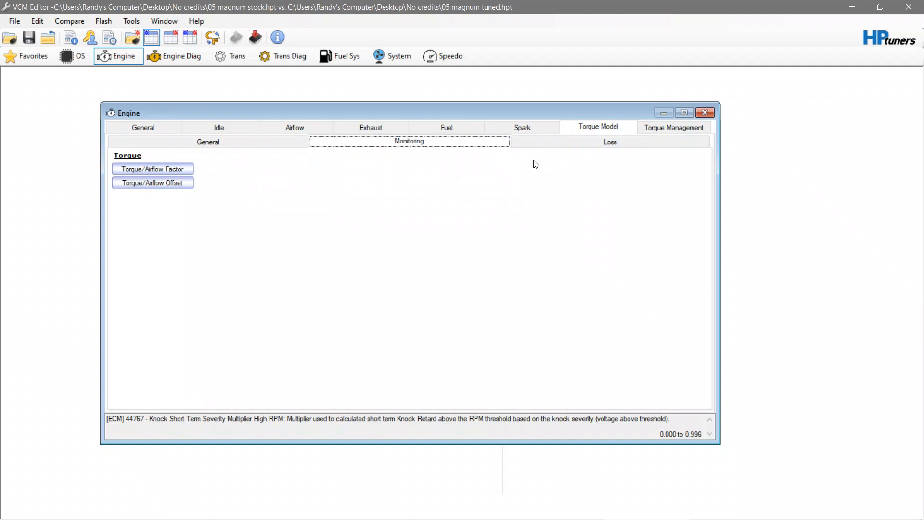
click(561, 144)
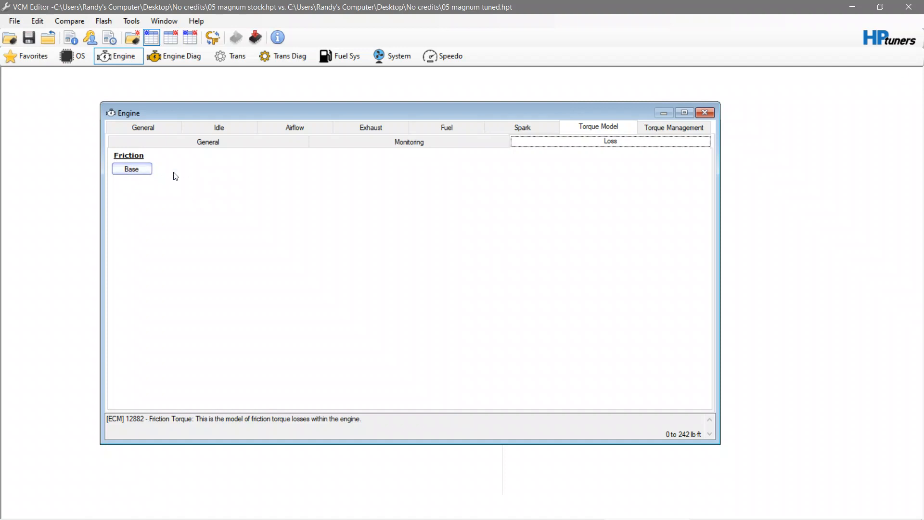
Set the Pedal WOT voltage in the torque management driver demand settings to 2.7 V.
click(671, 132)
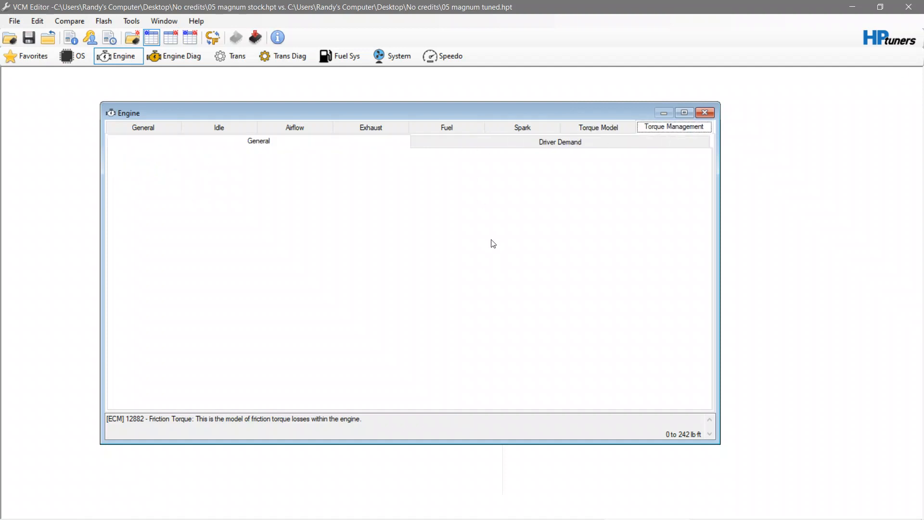
click(547, 141)
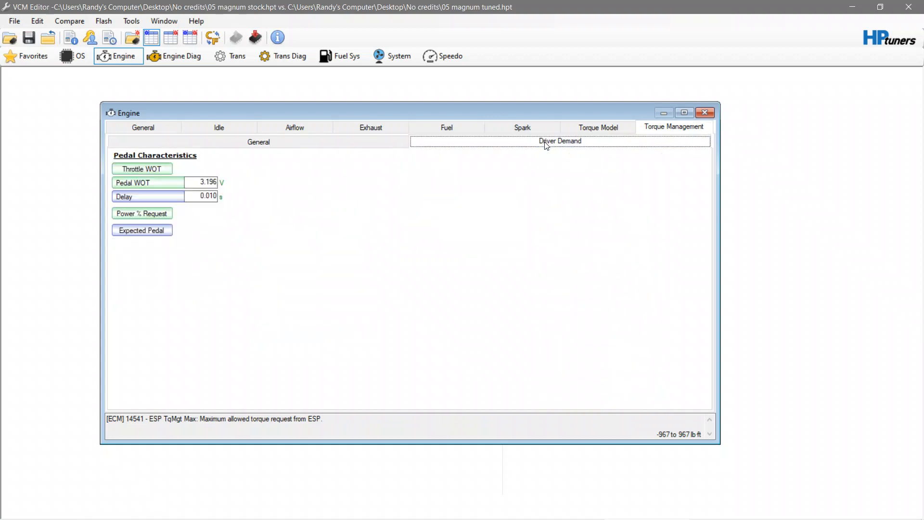
double_click(203, 182)
text(2.)
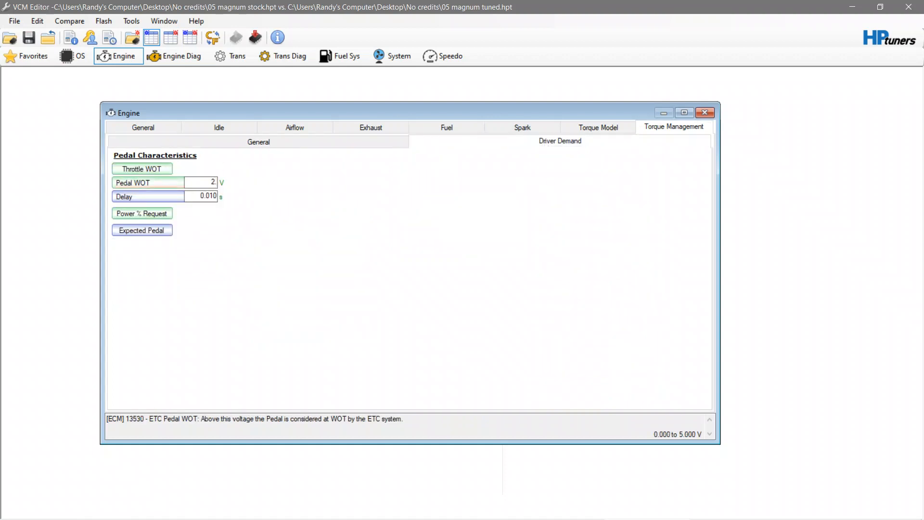
text(7)
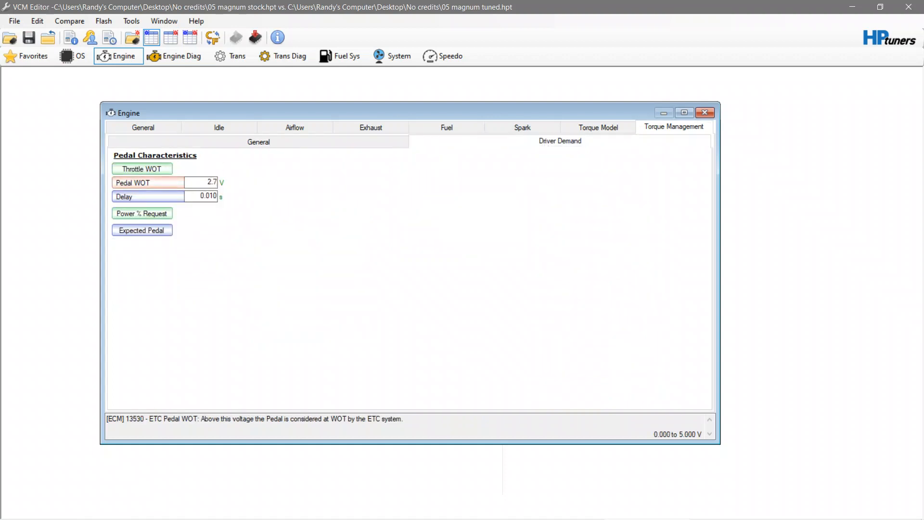
Check the Throttle WOT voltage table of the driver demand settings and close it.
click(165, 169)
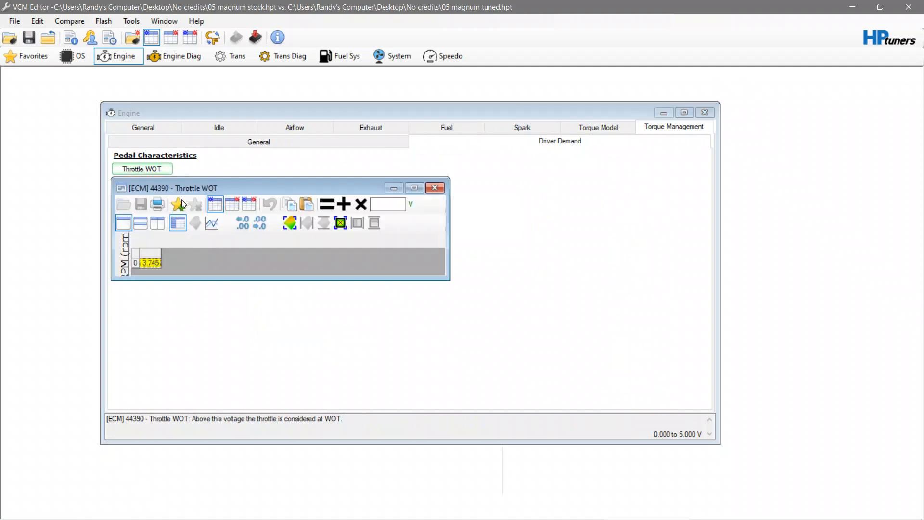
click(219, 204)
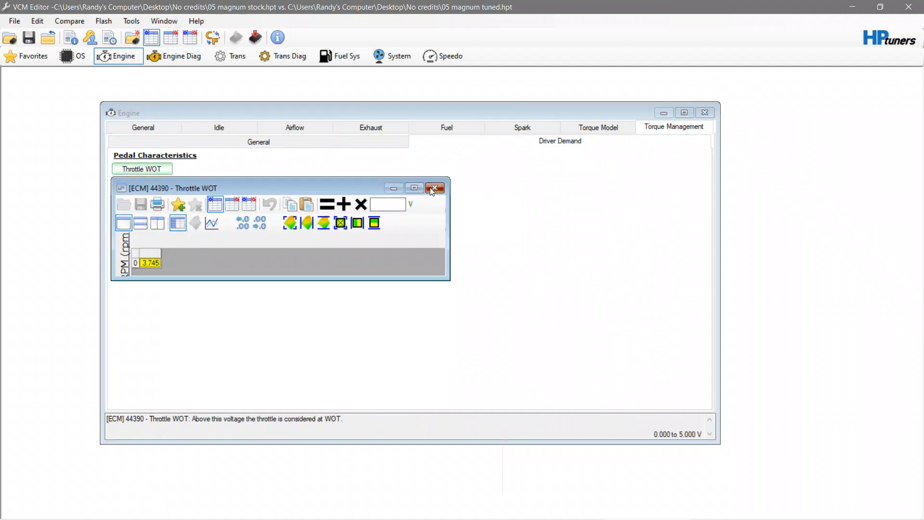
click(432, 188)
Compare the stock Pedal Percent Power Request table with the tuned file's values, and close the table.
click(160, 214)
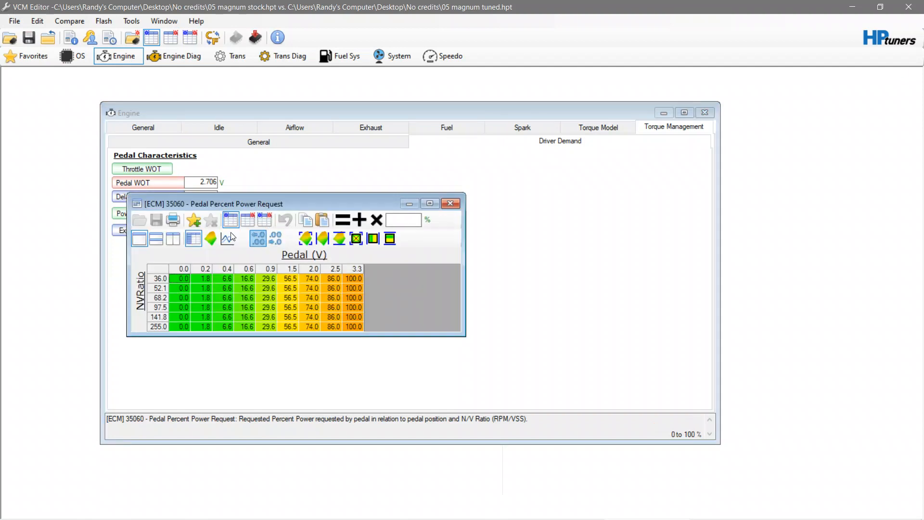
click(249, 221)
click(234, 225)
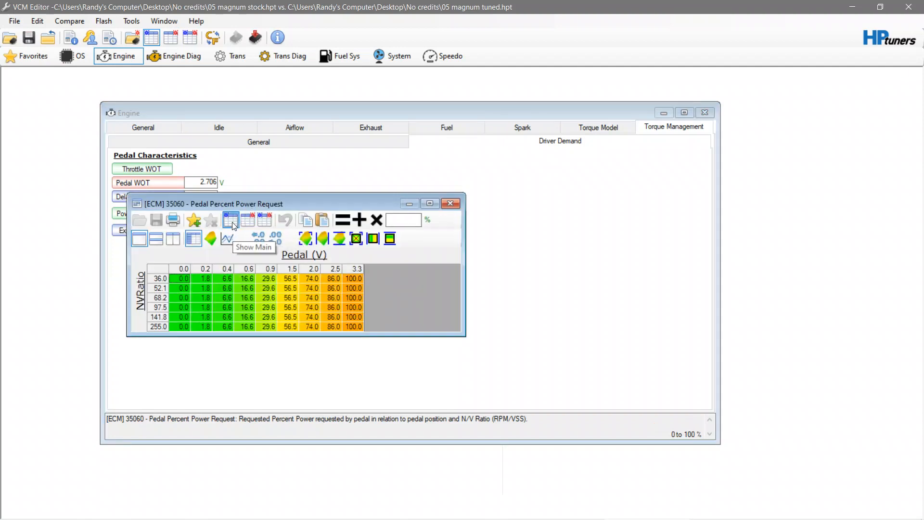
click(242, 221)
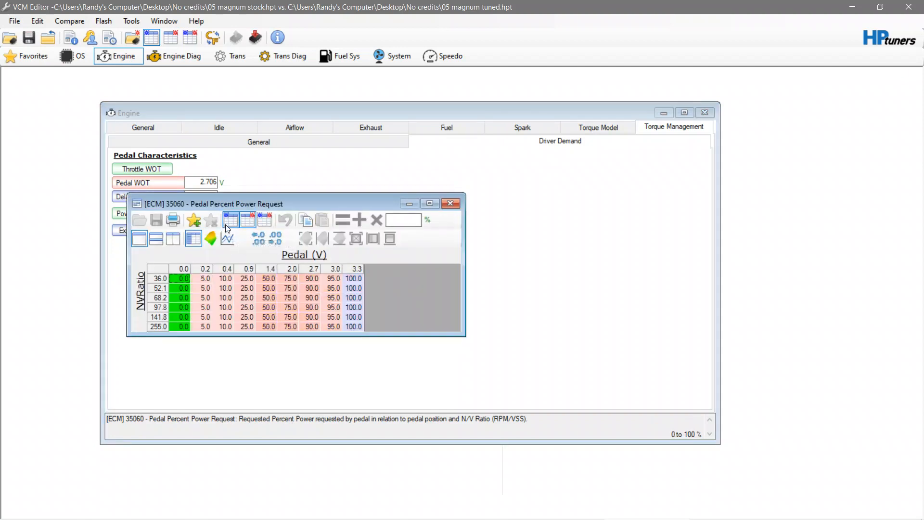
click(226, 226)
click(450, 203)
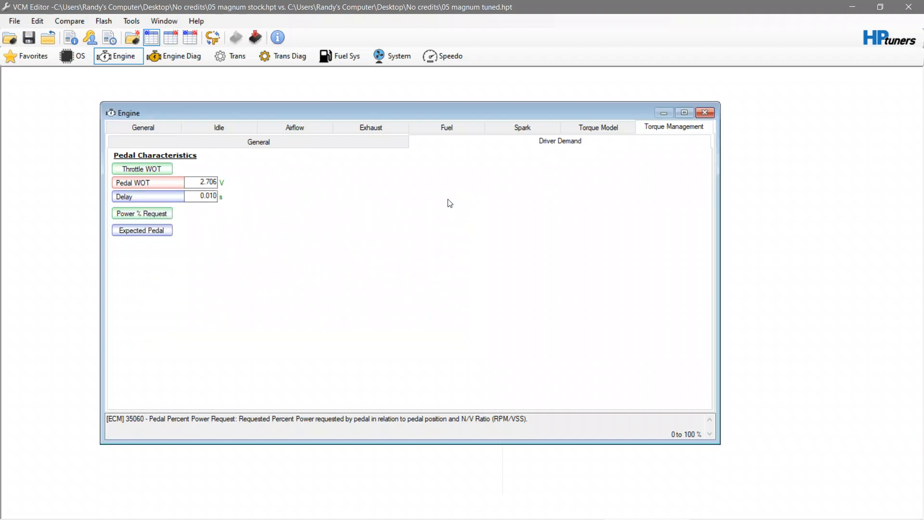
Open the Pedal Expected and Pedal Percent Power Request tables and arrange them one above the other.
click(144, 230)
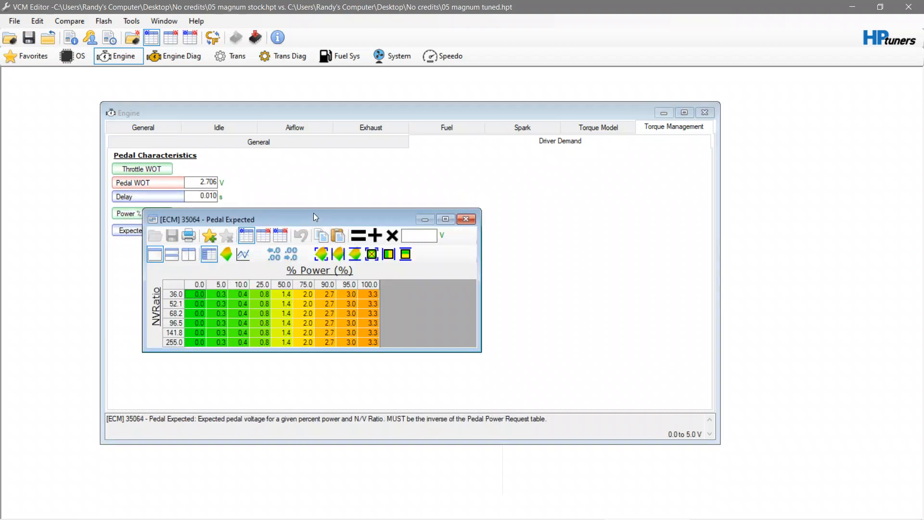
drag(313, 212, 642, 319)
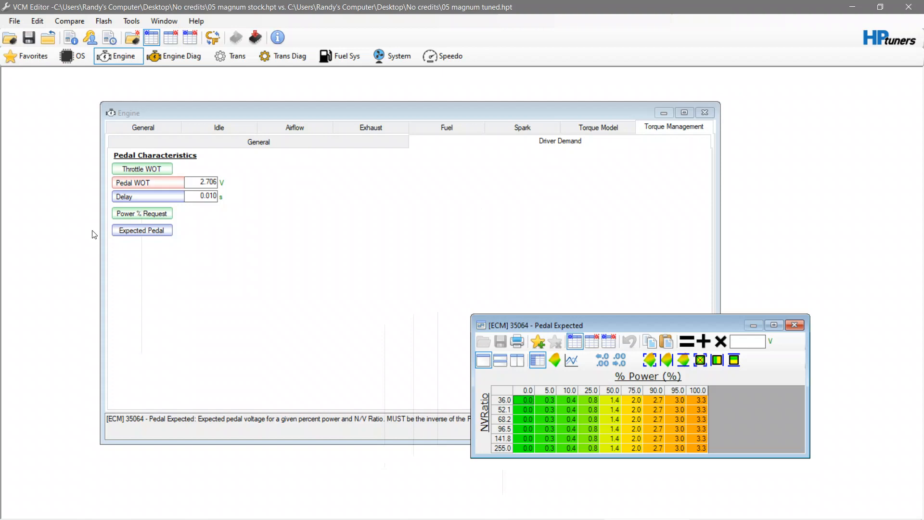
click(147, 225)
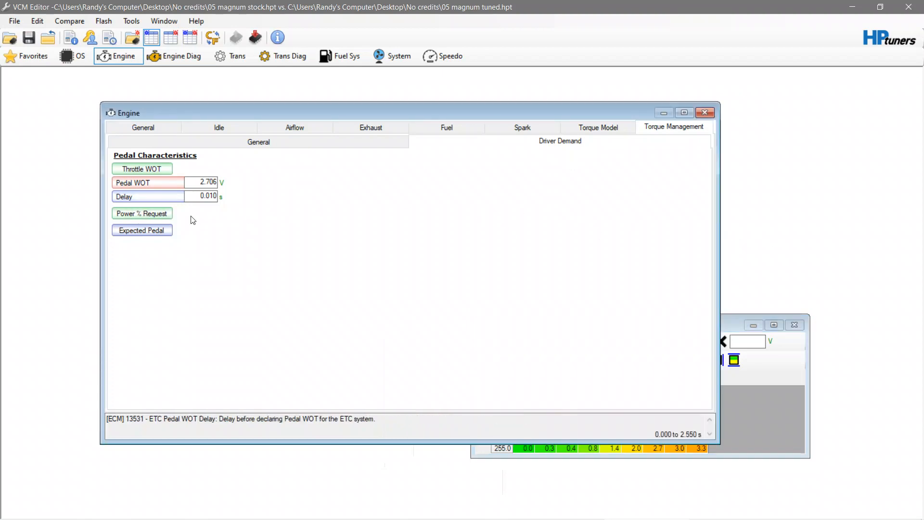
click(142, 214)
drag(329, 197, 703, 145)
click(715, 327)
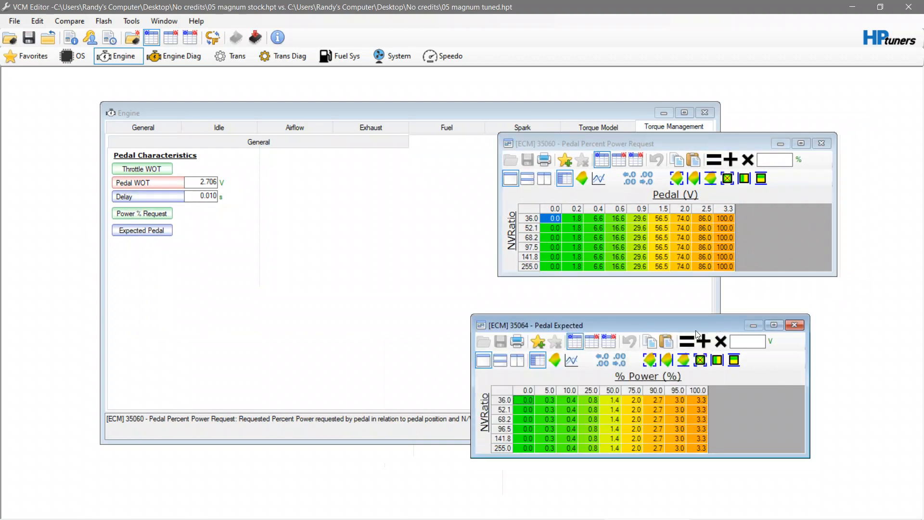
drag(696, 322, 721, 291)
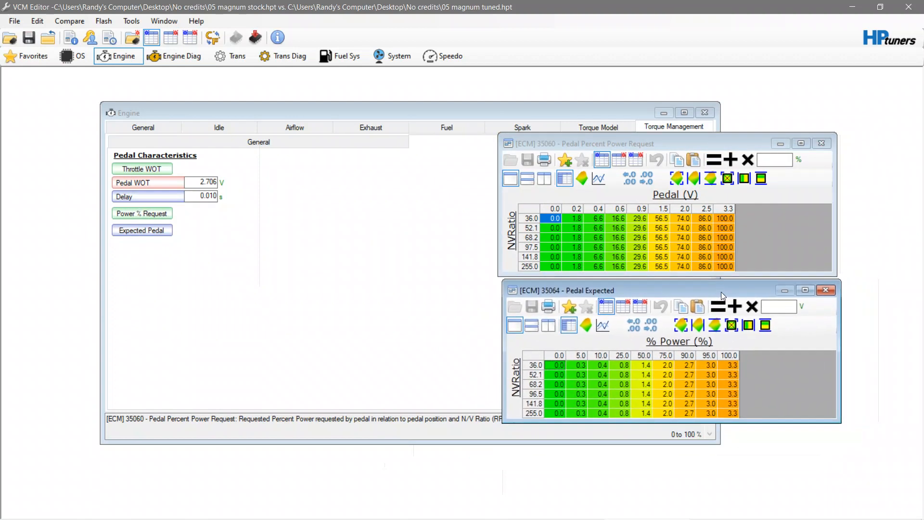
click(645, 146)
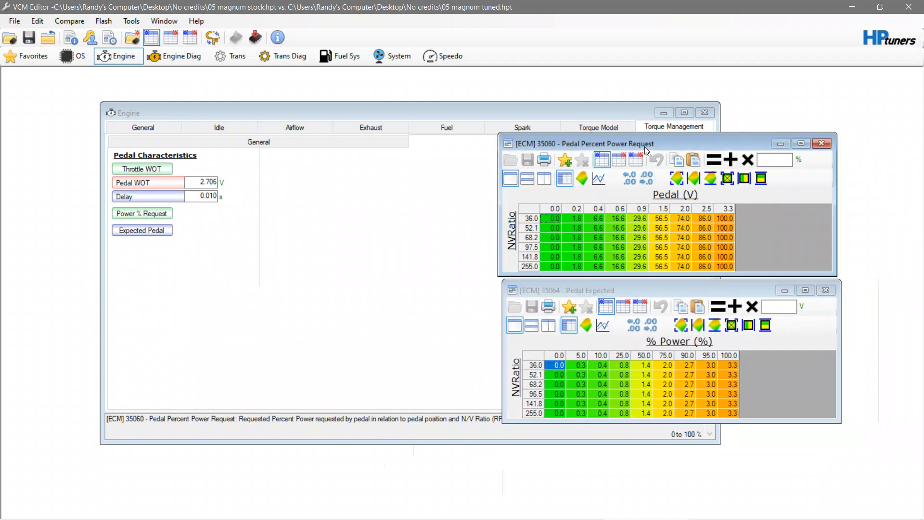
Compare the tuned and stock Pedal Percent Power Request values against the Pedal Expected table, and close both tables.
click(622, 165)
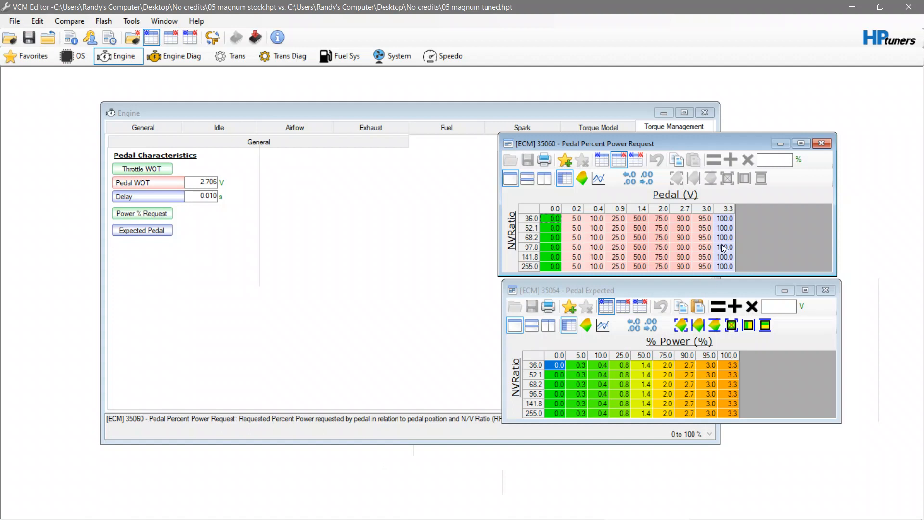
click(609, 161)
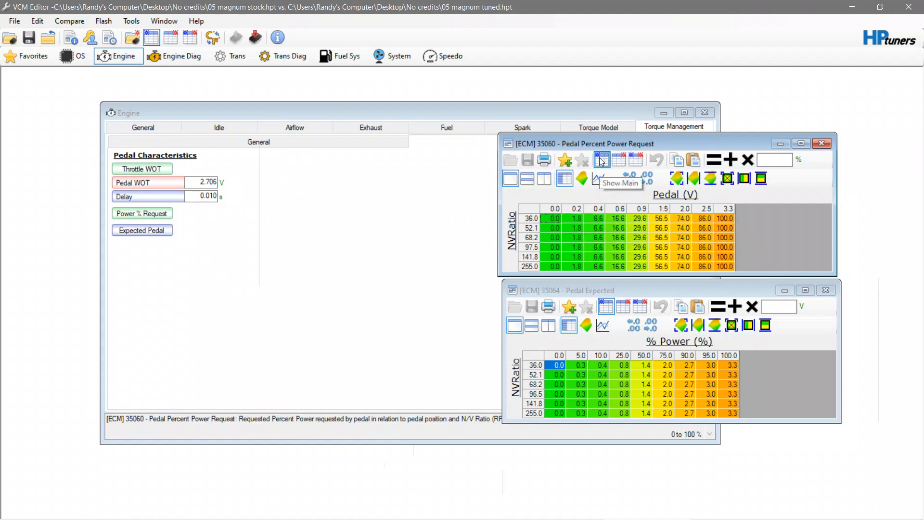
click(618, 161)
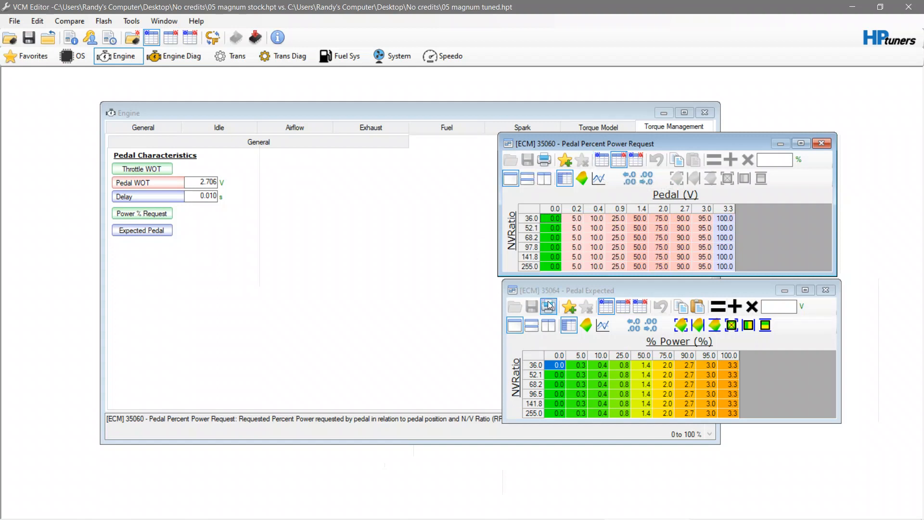
click(822, 143)
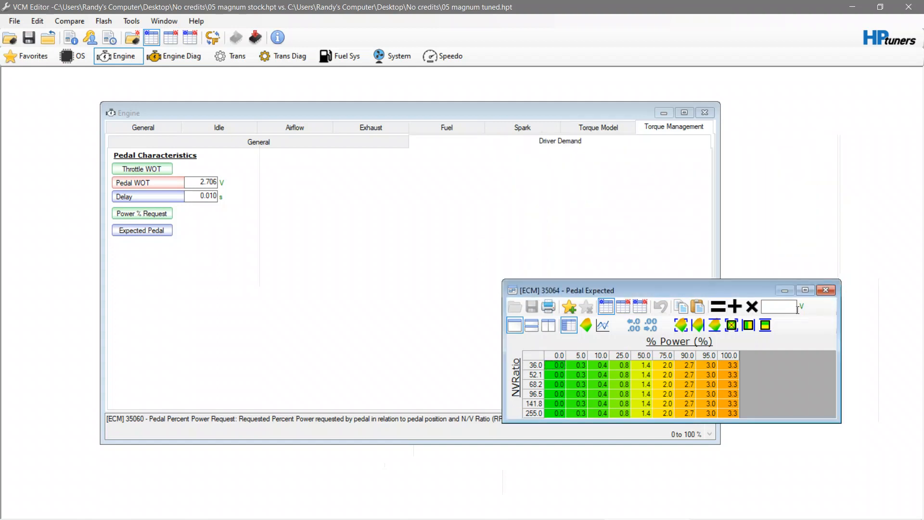
click(825, 290)
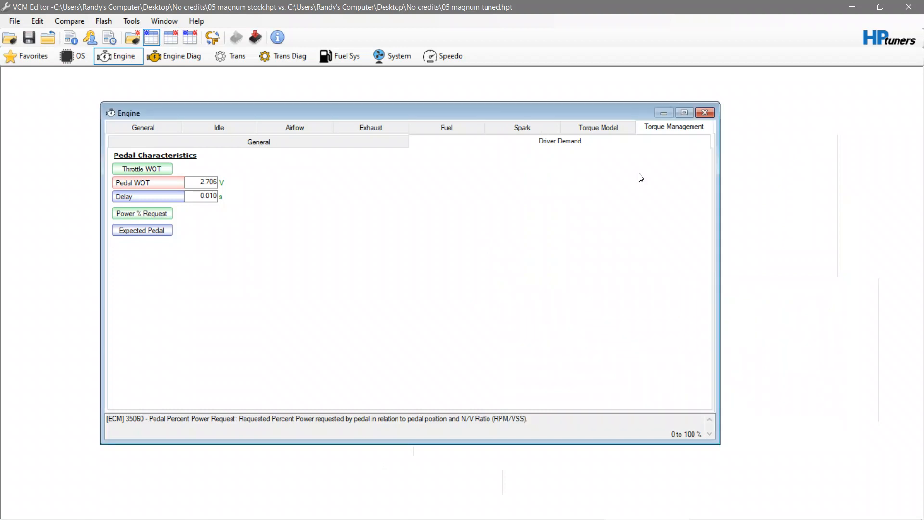
Set the misfire detection RPM Min in the engine diagnostics to 800 rpm.
click(182, 56)
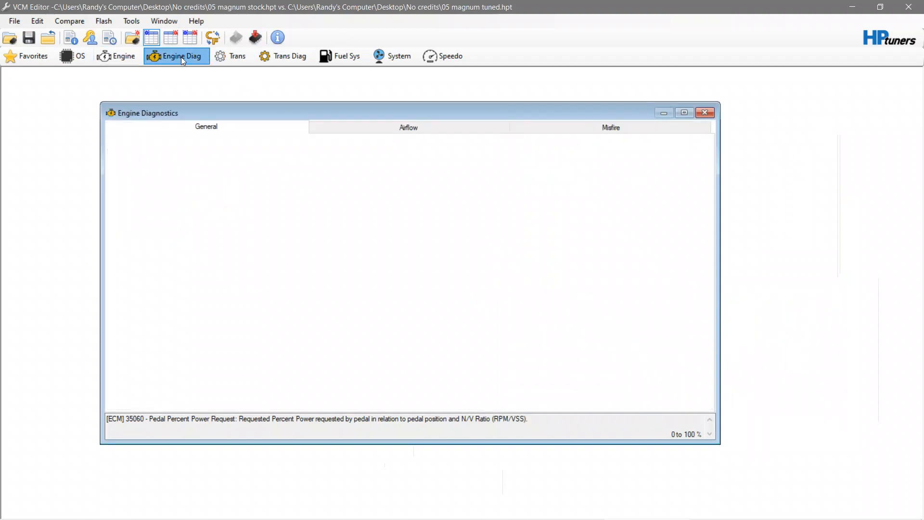
click(445, 129)
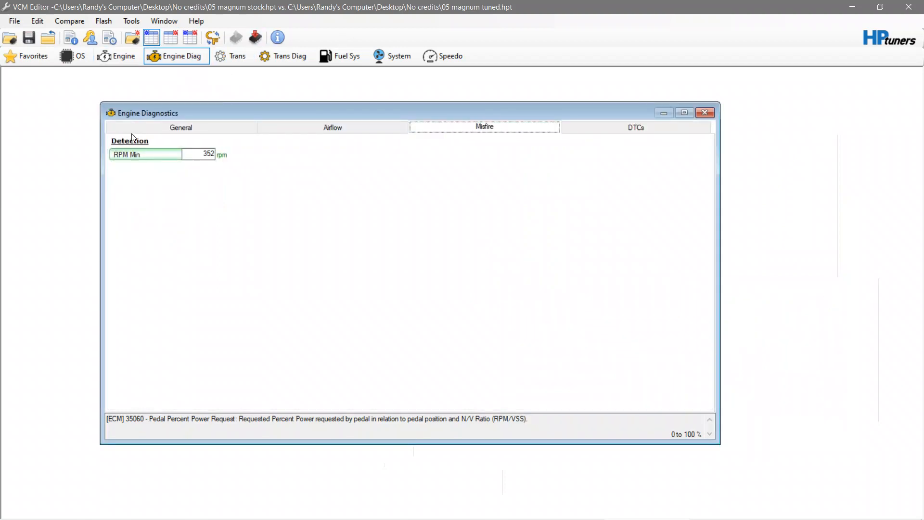
click(202, 154)
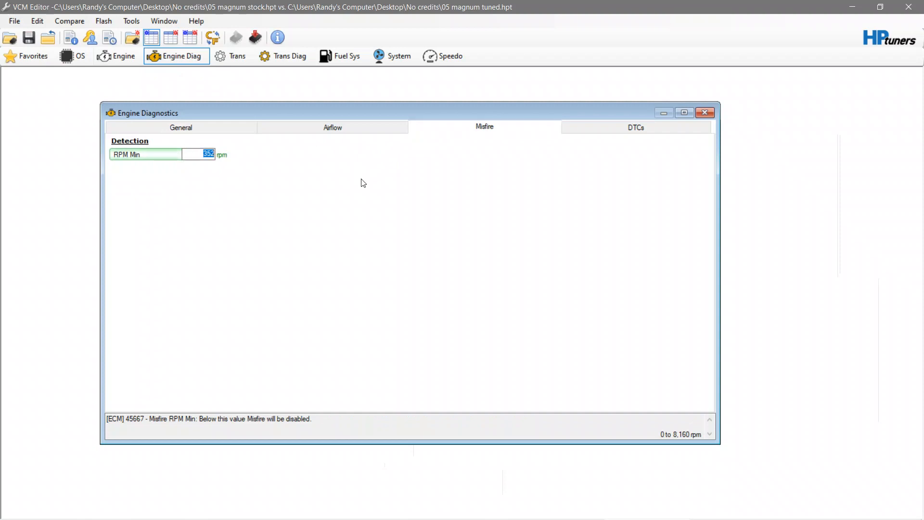
text(800)
Review the general transmission and shift scheduling settings, and check the normal-mode WOT Upshift RPM table before closing it.
click(240, 57)
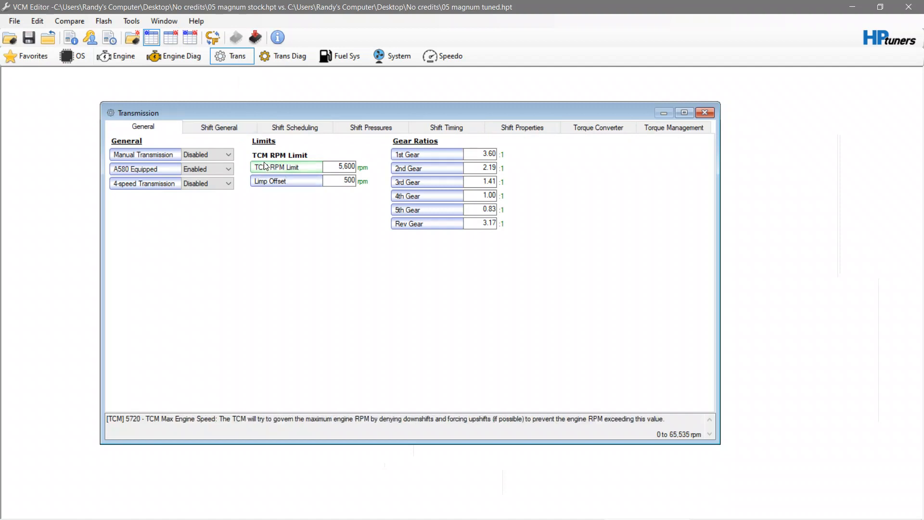
click(229, 127)
click(325, 129)
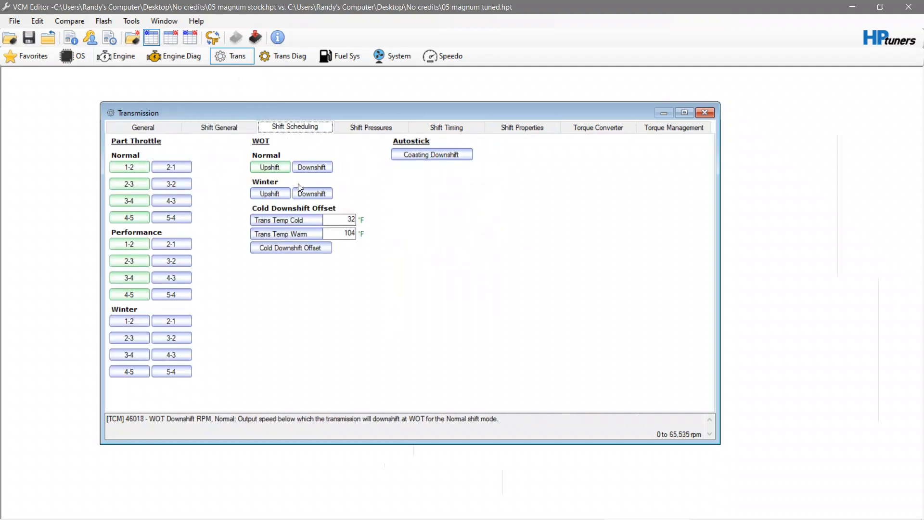
click(278, 168)
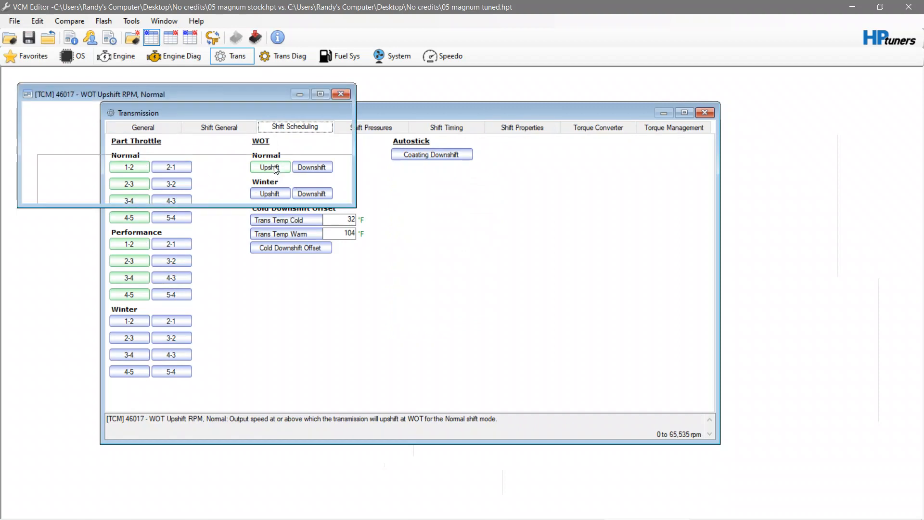
click(347, 95)
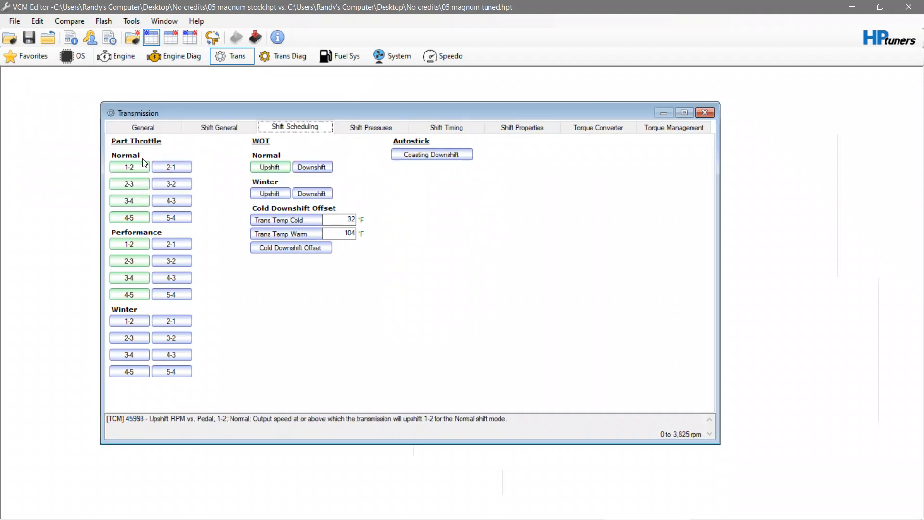
Compare the stock and tuned values of the normal part-throttle 1-2 Upshift RPM vs. Pedal table, and close it.
click(139, 168)
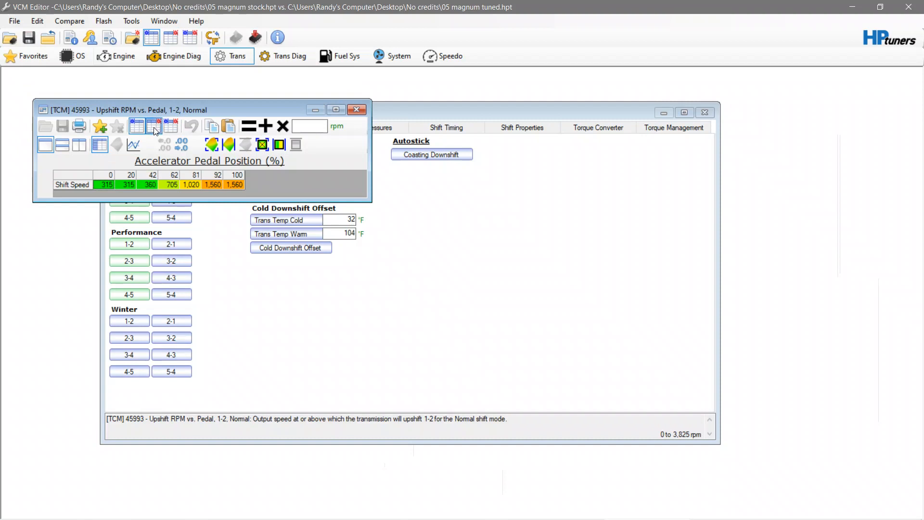
click(154, 128)
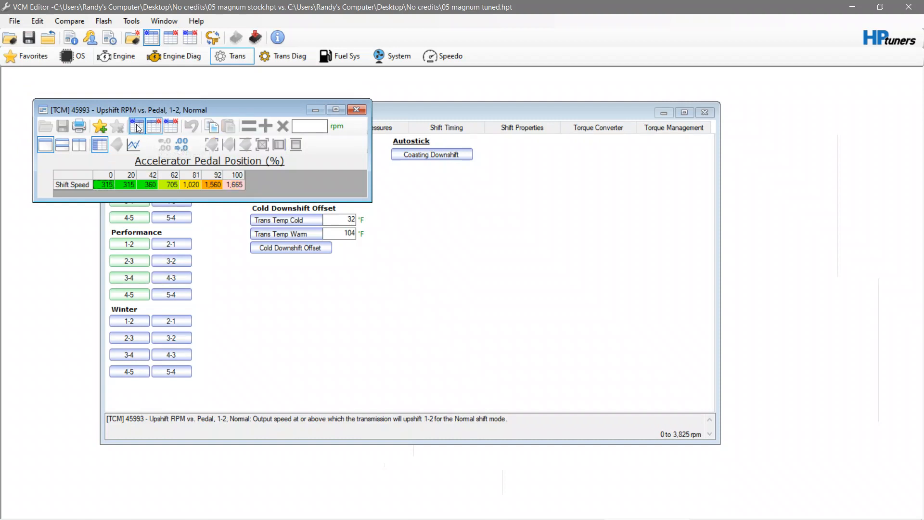
click(138, 128)
click(356, 110)
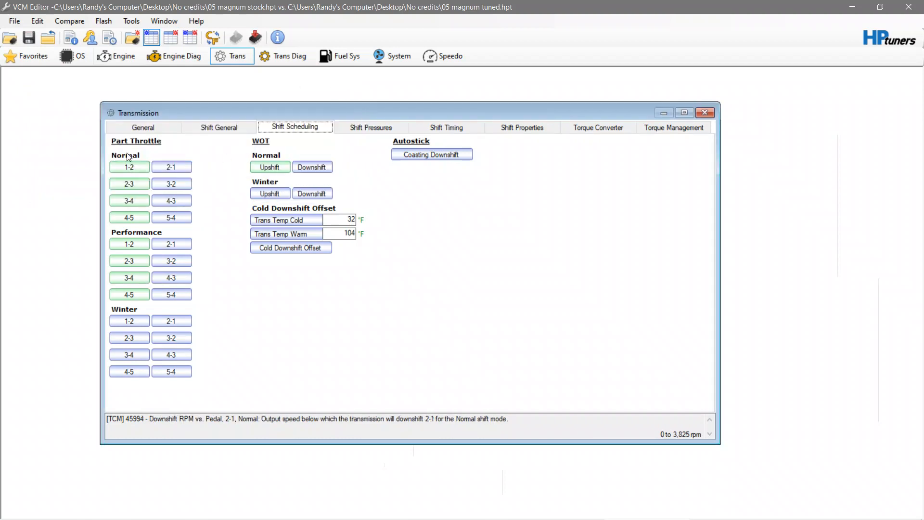
Review the transmission's shift pressures, shift timing, shift properties and the torque converter apply/release settings.
click(373, 128)
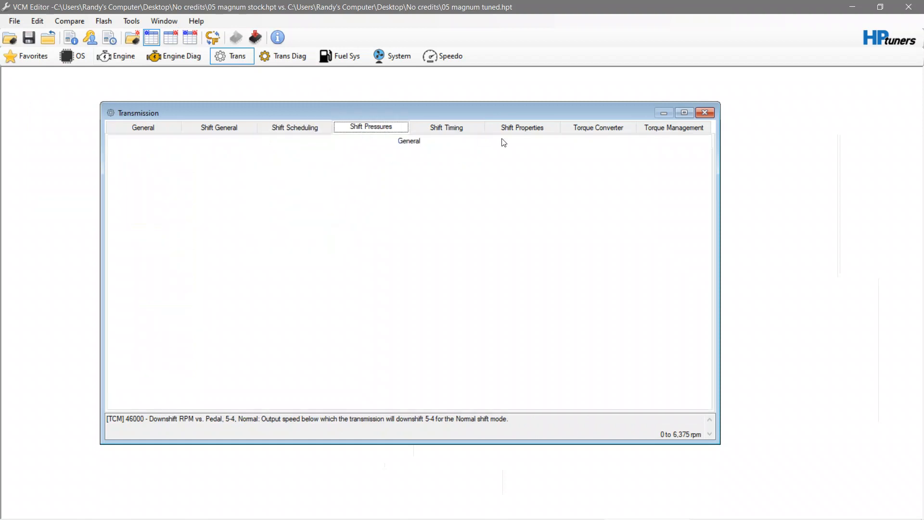
click(457, 131)
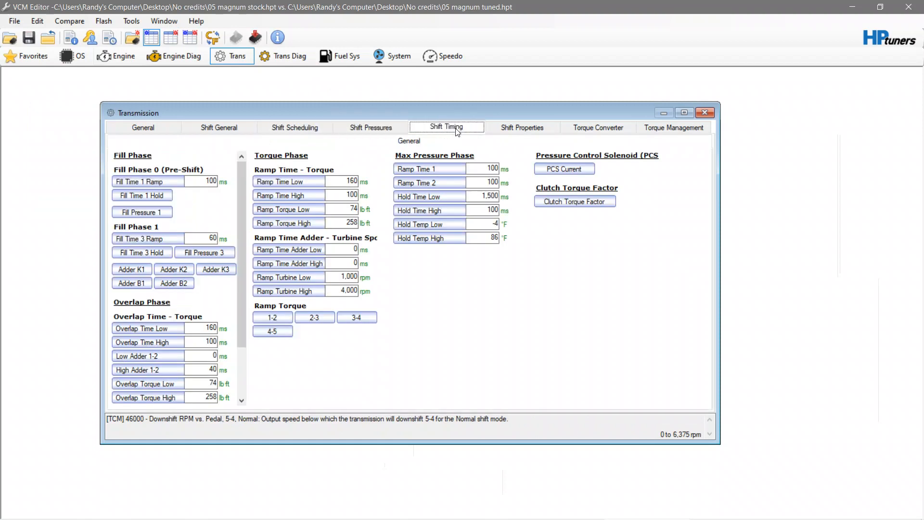
click(529, 129)
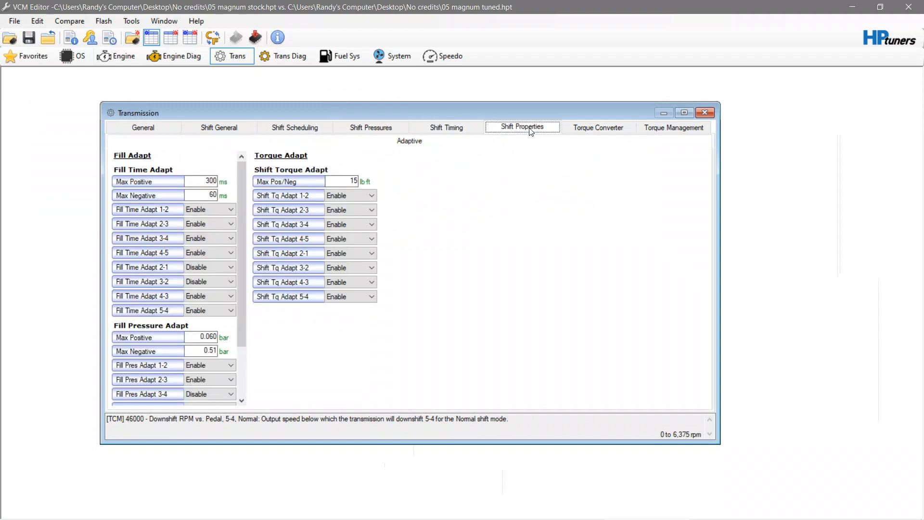
click(597, 128)
click(547, 143)
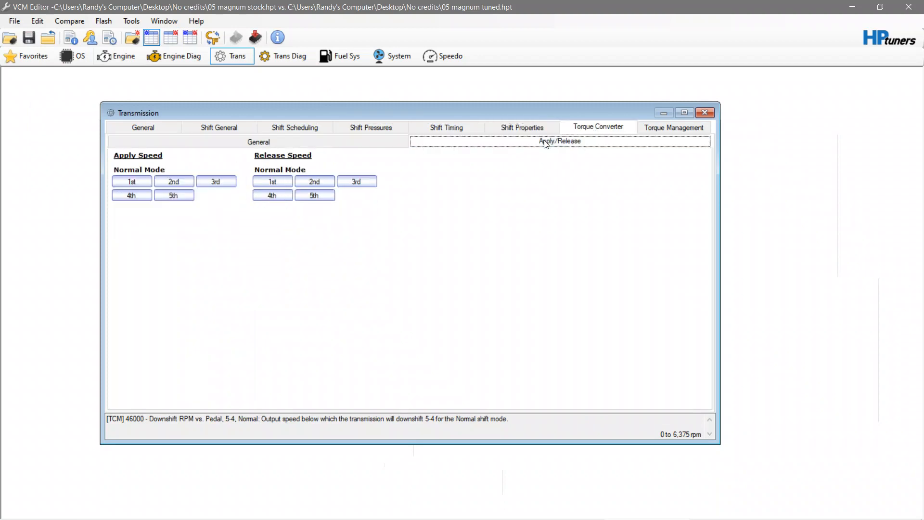
Examine the transmission torque management limits and the upshift and downshift torque reduction settings.
click(672, 130)
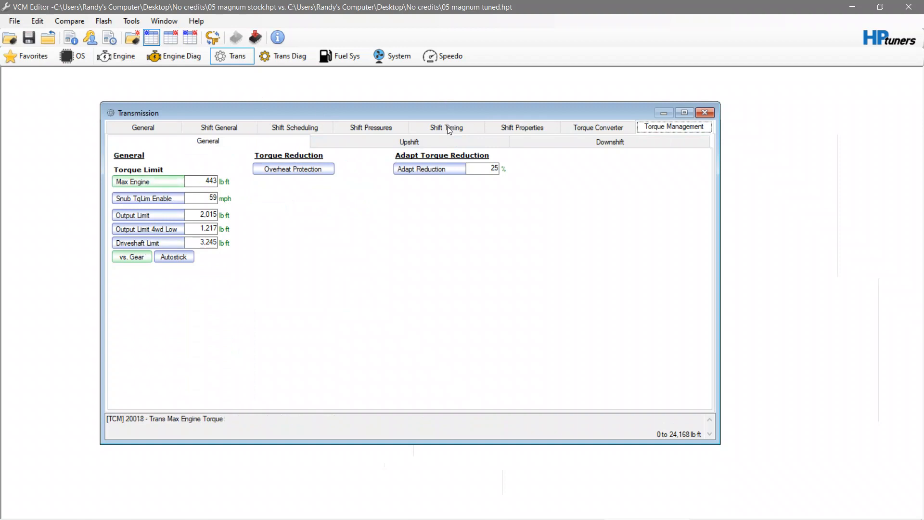
click(416, 145)
click(581, 152)
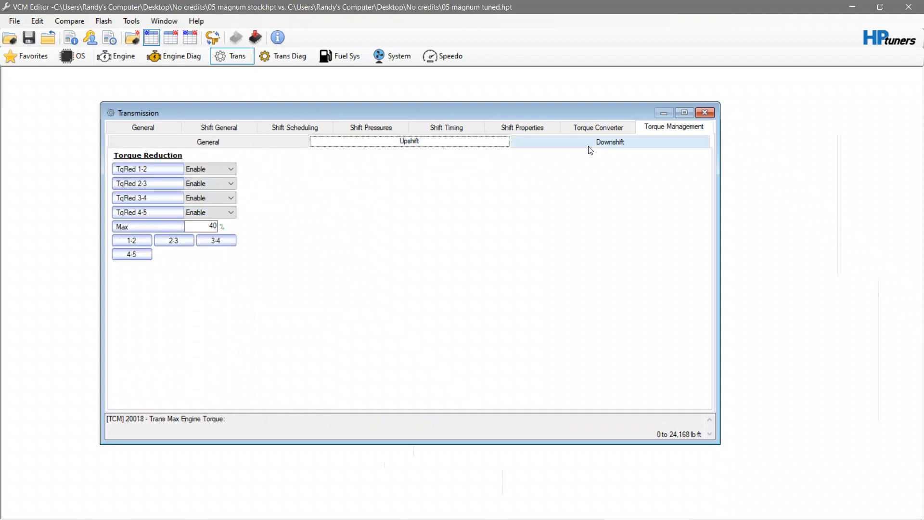
click(498, 144)
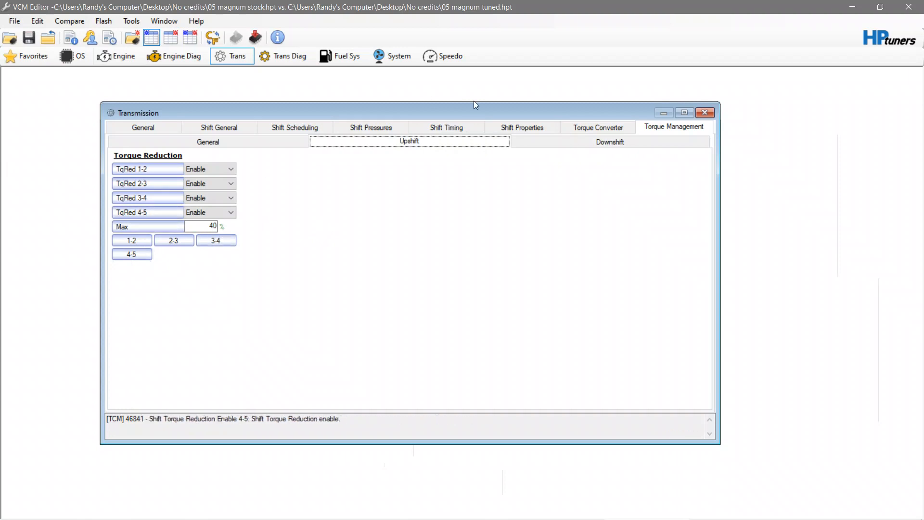
Recheck the transmission's maximum shift times, adaptive shift properties and shift pressure settings.
click(451, 128)
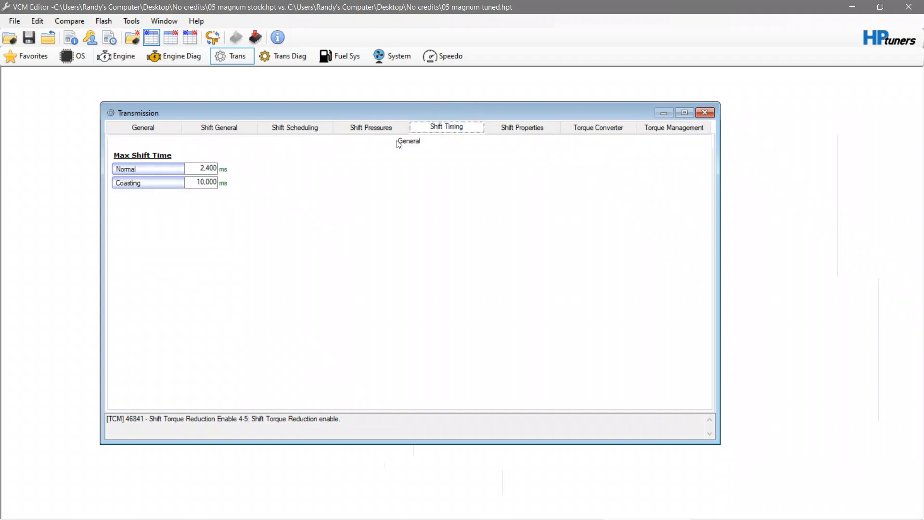
click(523, 133)
click(368, 128)
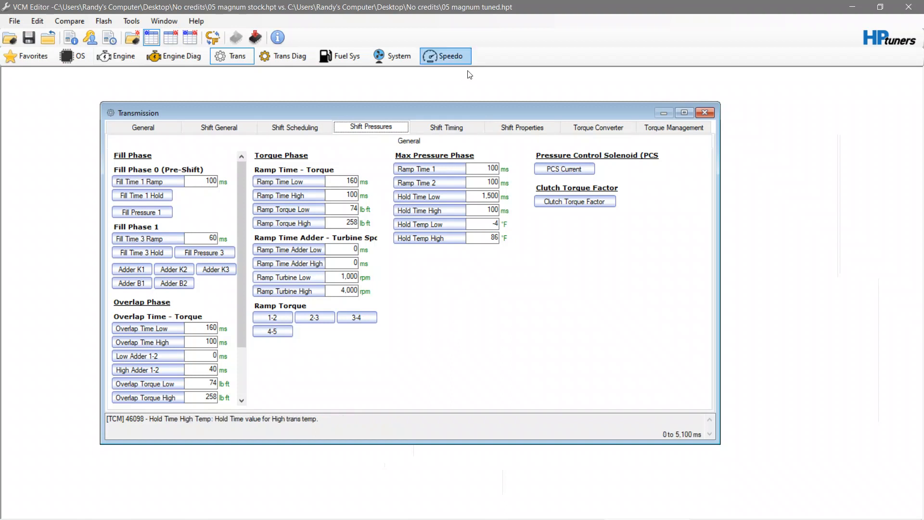
Check the speed limiter setting, and compare the stock cooling fan temperatures with the tuned file's values.
click(449, 62)
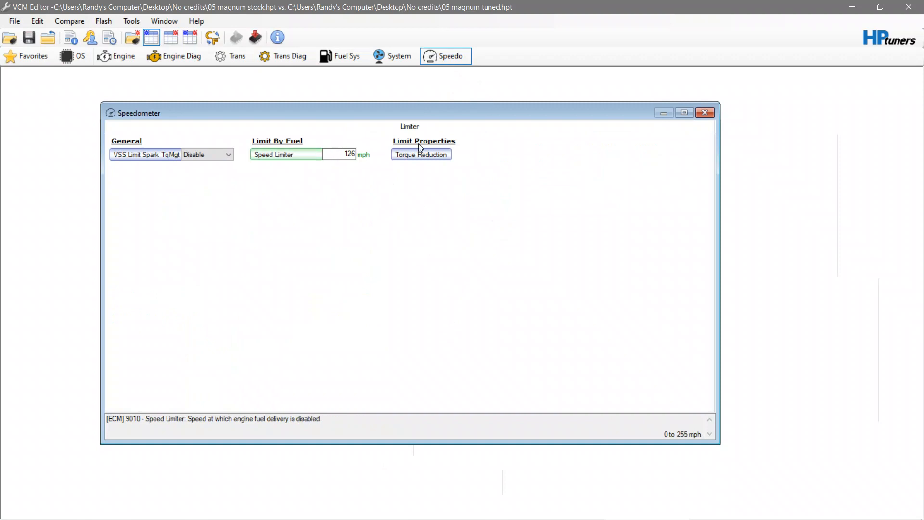
click(390, 57)
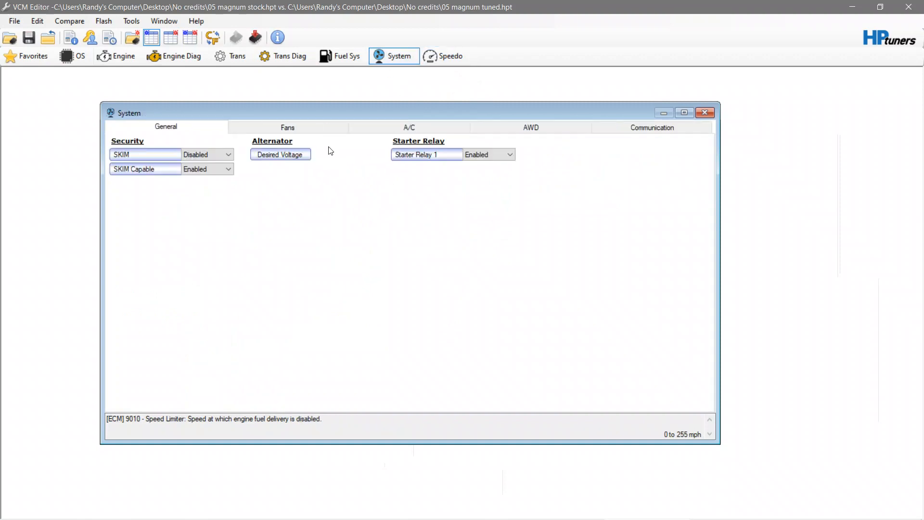
click(288, 128)
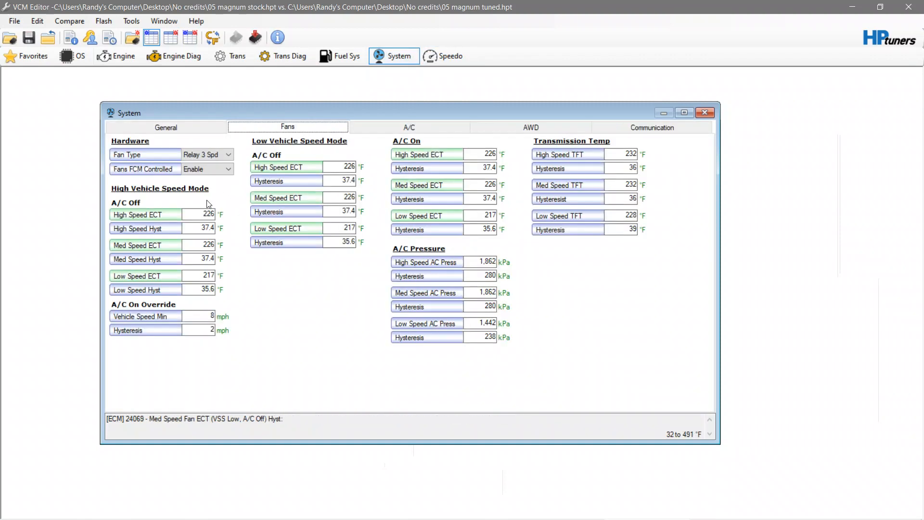
click(175, 41)
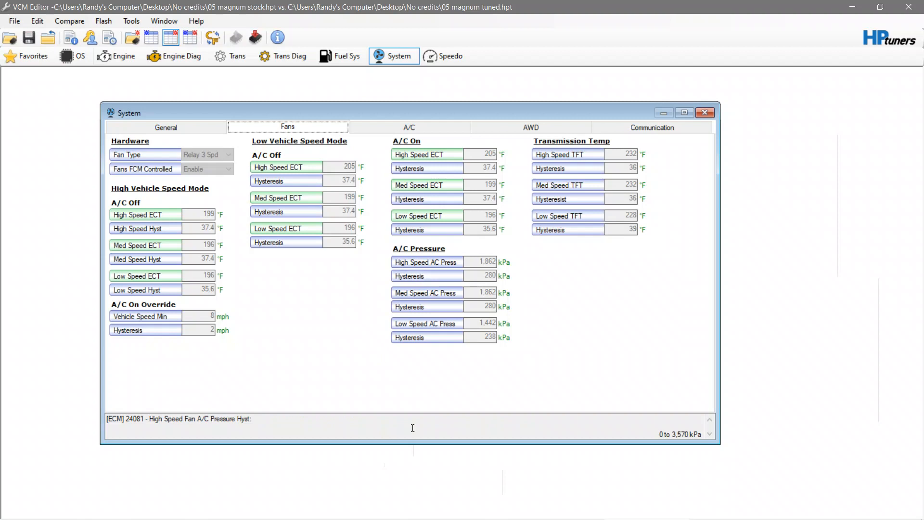
mouse_move(481, 519)
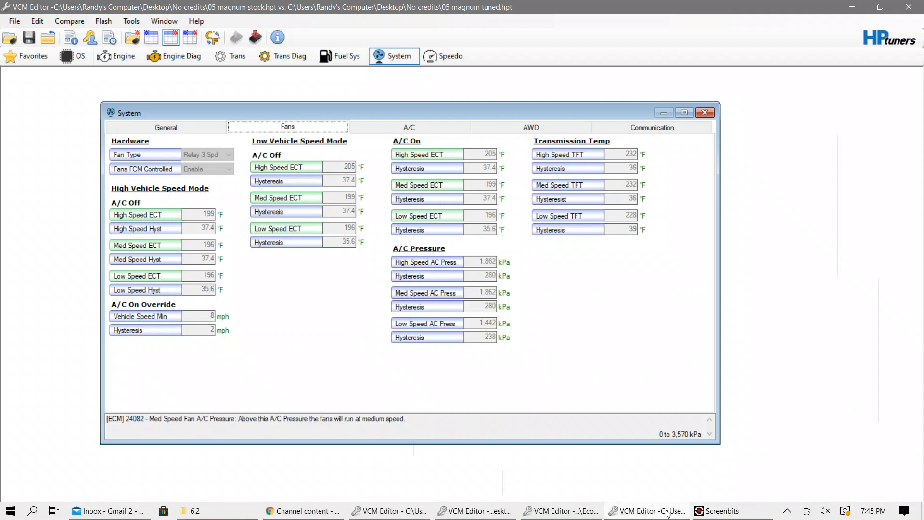